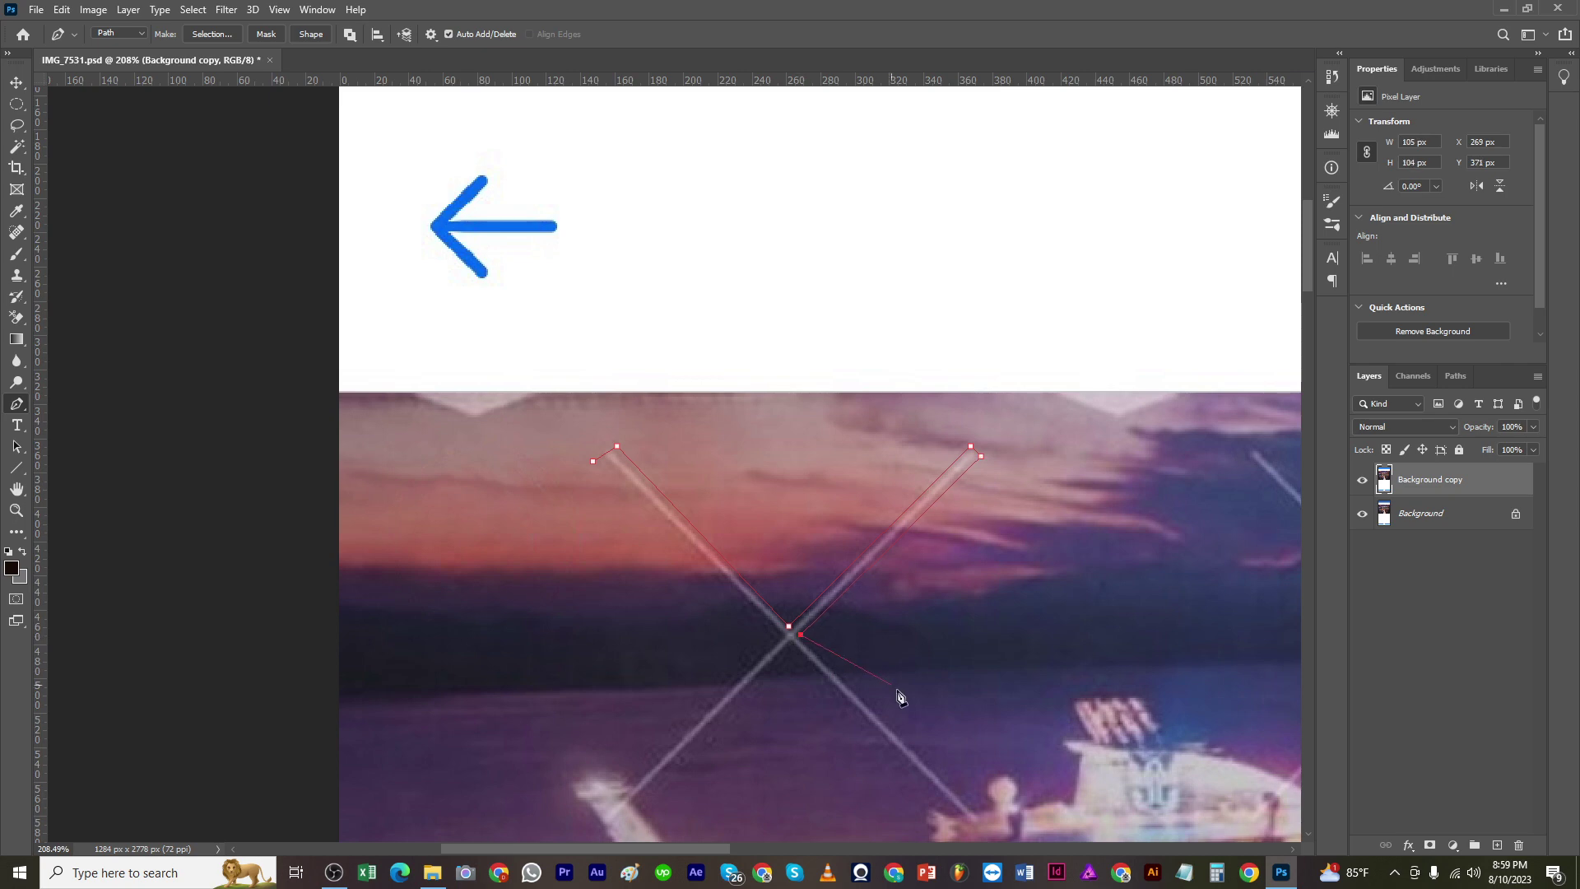
Step: Finish the Pen path around the X-shaped watermark above the ship's stern, fill it with content-aware fill and deselect
{"action": "scroll", "coordinate": [882, 526], "scroll_direction": "down", "scroll_amount": 4}
{"action": "left_click", "coordinate": [865, 520]}
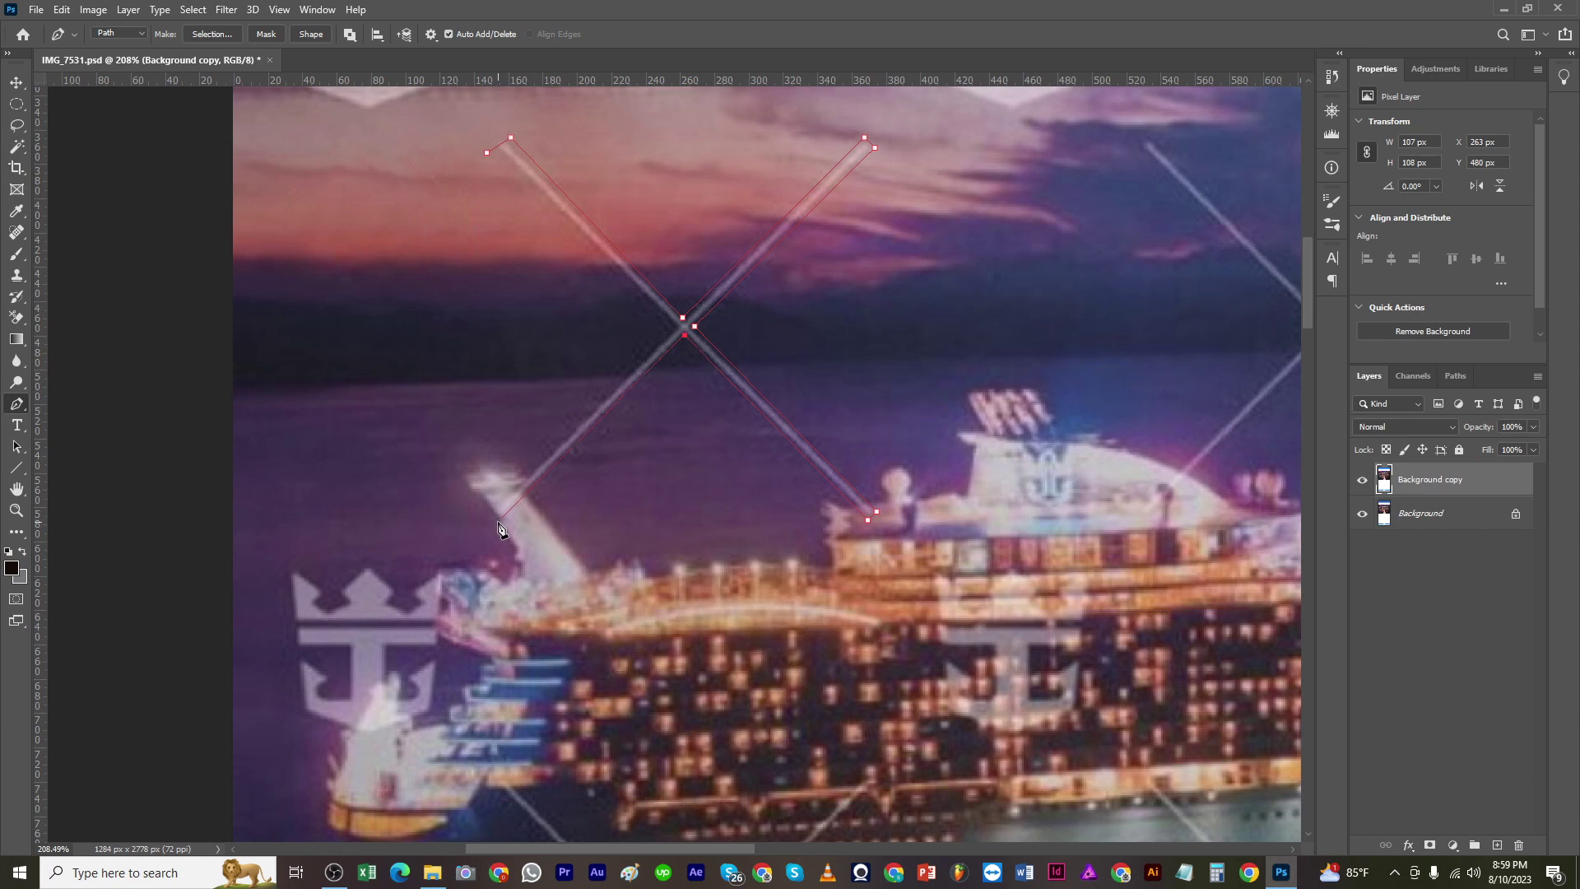
{"action": "left_click", "coordinate": [673, 327]}
{"action": "key", "text": "ctrl+Return"}
{"action": "key", "text": "shift+F5"}
{"action": "key", "text": "Return"}
{"action": "key", "text": "ctrl+d"}
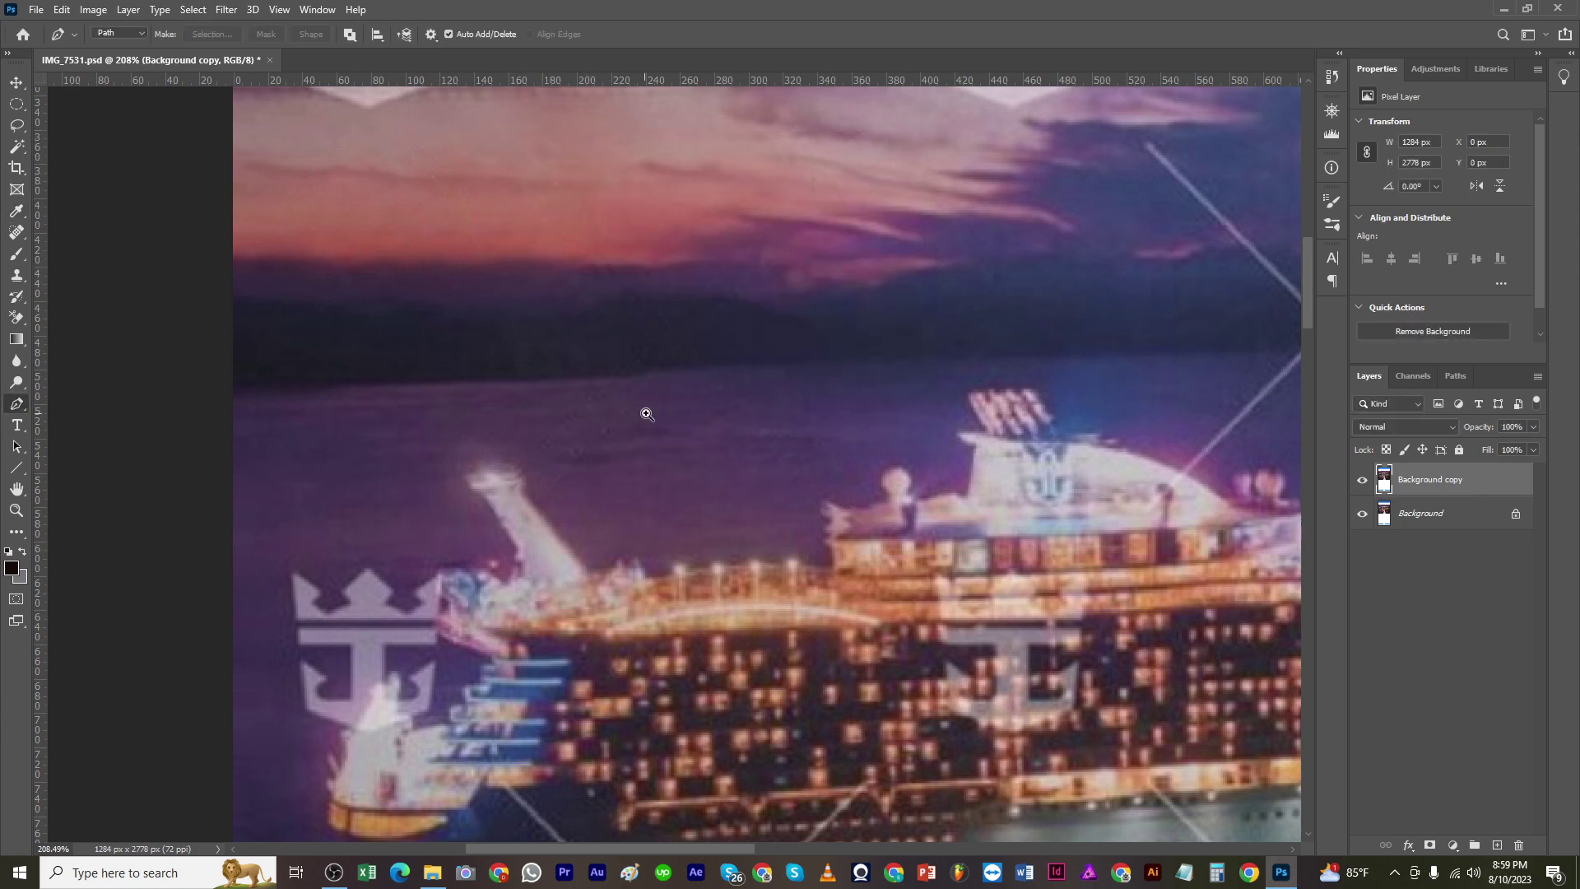
Step: Set the Clone Stamp opacity to 54% and save the document
{"action": "left_click_drag", "start_coordinate": [645, 410], "coordinate": [596, 486]}
{"action": "key", "text": "s"}
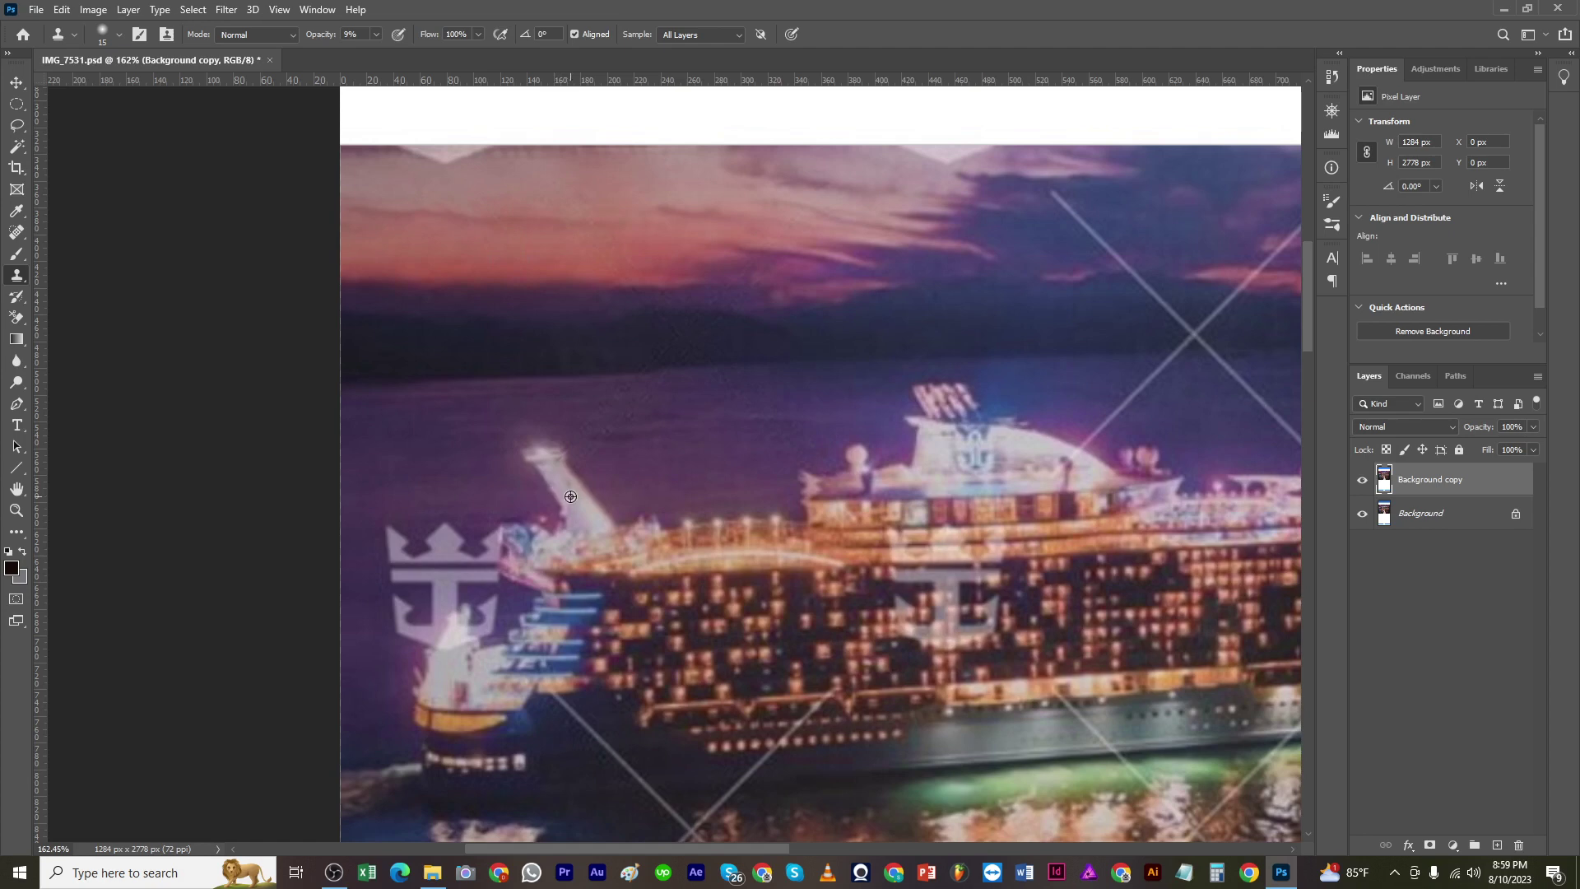
{"action": "left_click_drag", "start_coordinate": [376, 35], "coordinate": [414, 52]}
{"action": "scroll", "coordinate": [658, 448], "scroll_direction": "down", "scroll_amount": 3}
{"action": "key", "text": "ctrl+s"}
{"action": "scroll", "coordinate": [688, 444], "scroll_direction": "up", "scroll_amount": 1}
{"action": "scroll", "coordinate": [692, 429], "scroll_direction": "up", "scroll_amount": 2}
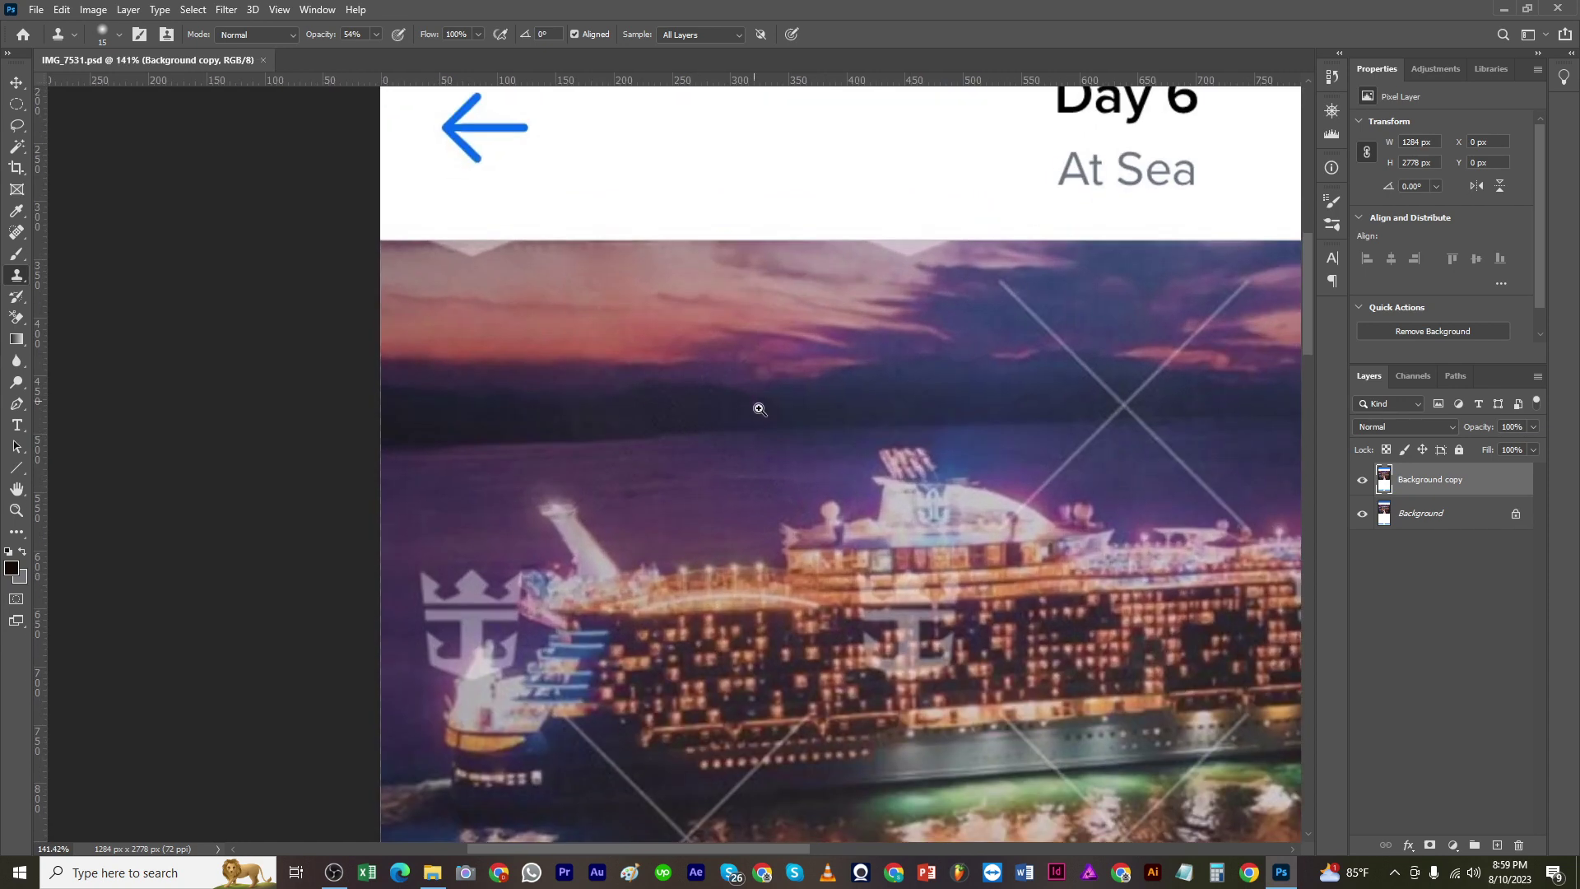
Step: Trace a Pen path around the X-shaped watermark in the sky above the middle of the ship
{"action": "key", "text": "j"}
{"action": "scroll", "coordinate": [709, 390], "scroll_direction": "right", "scroll_amount": 5}
{"action": "key", "text": "p"}
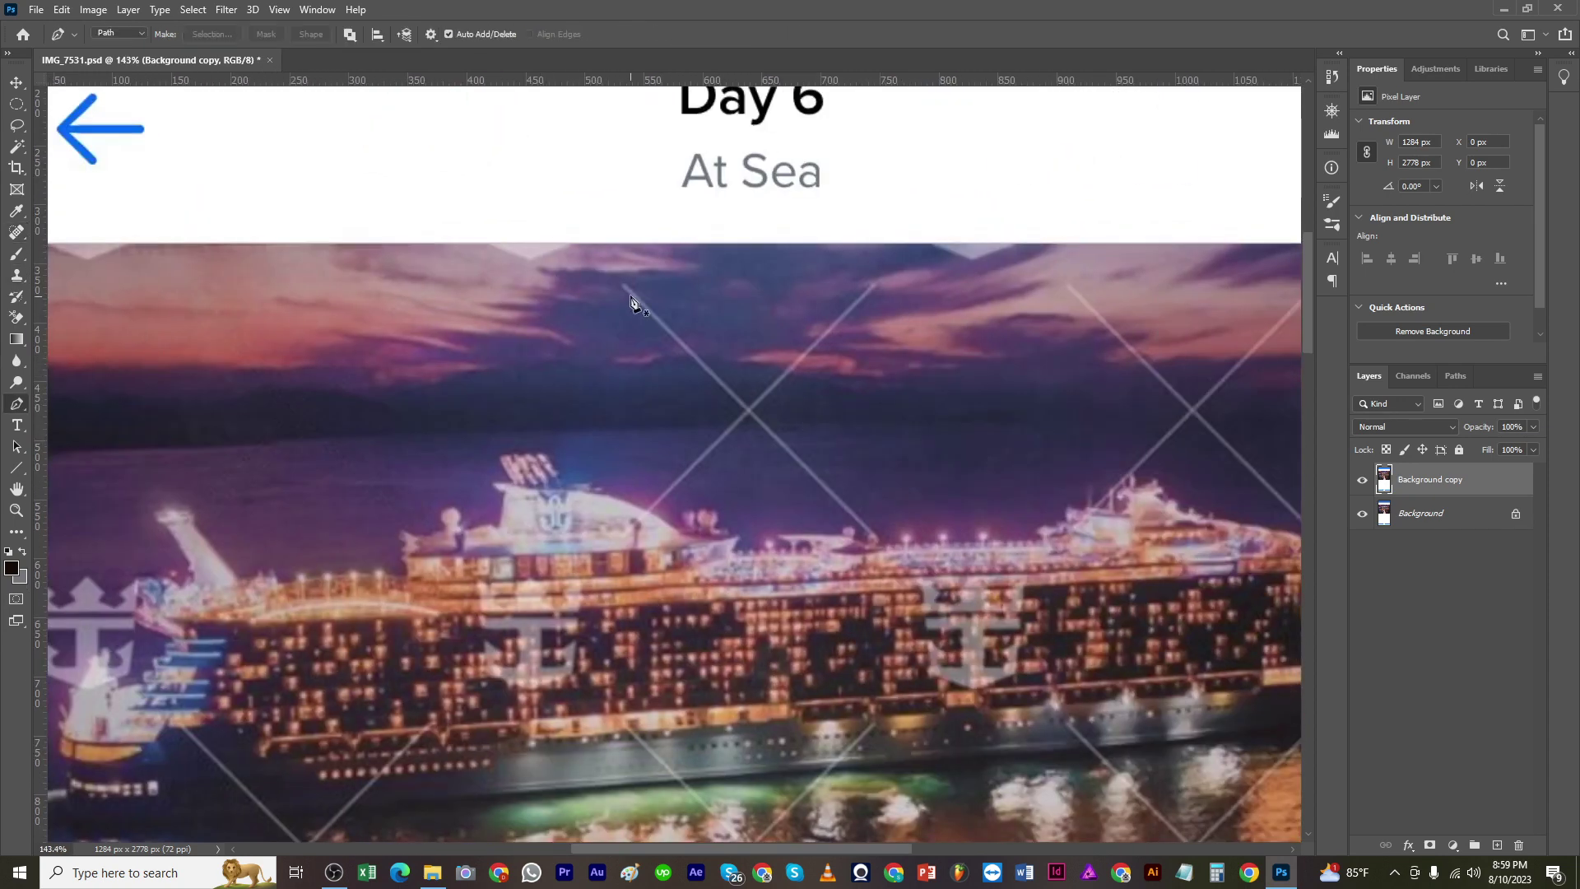
{"action": "left_click", "coordinate": [614, 285]}
{"action": "left_click", "coordinate": [740, 410]}
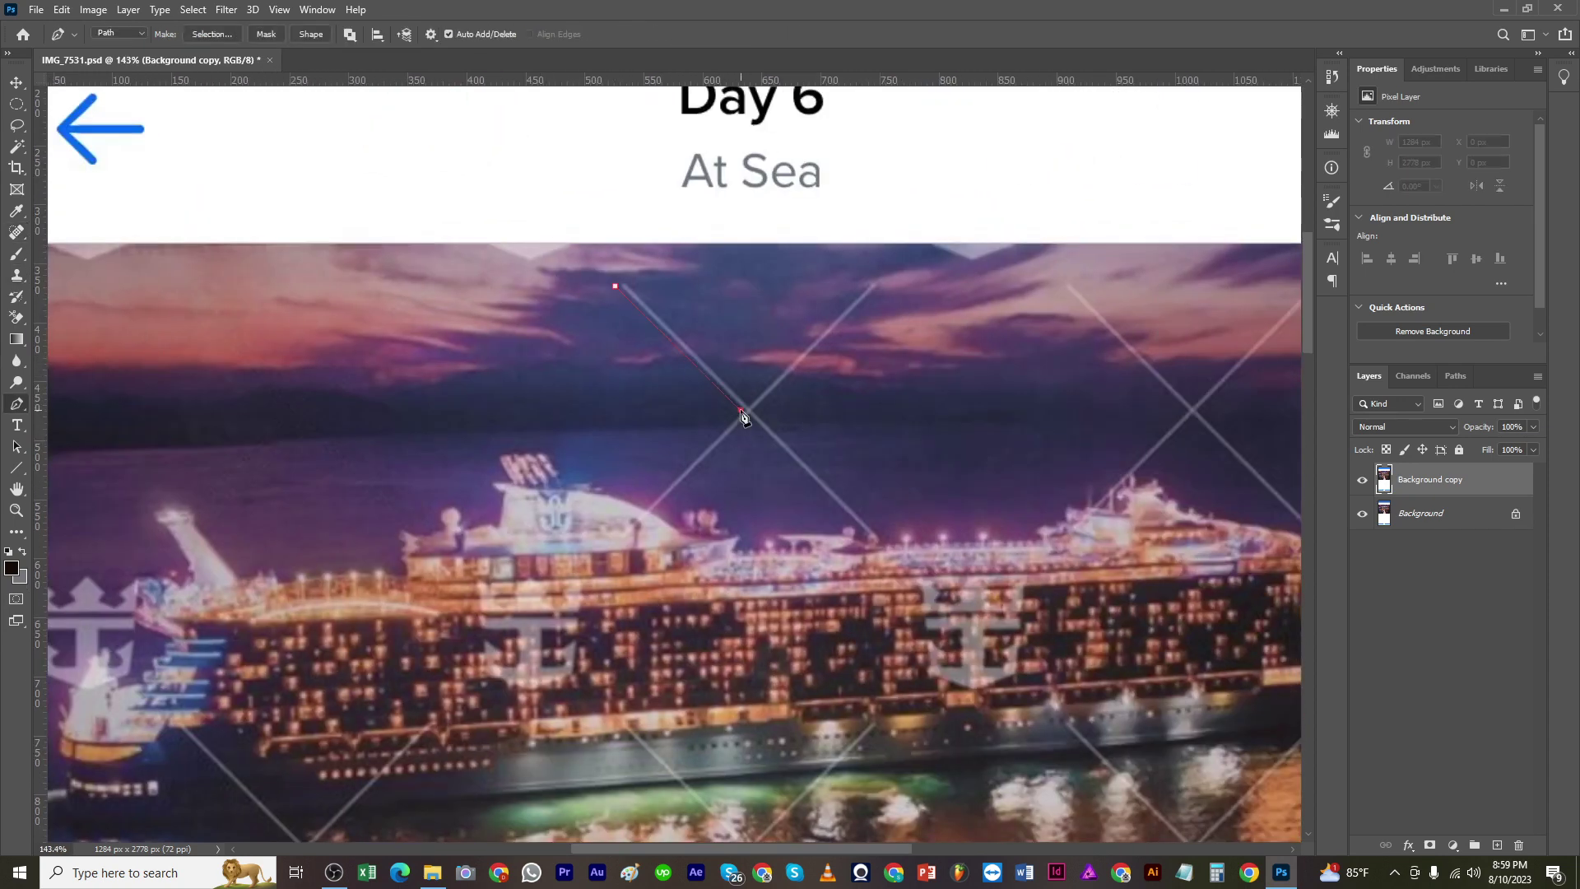
{"action": "left_click", "coordinate": [643, 525]}
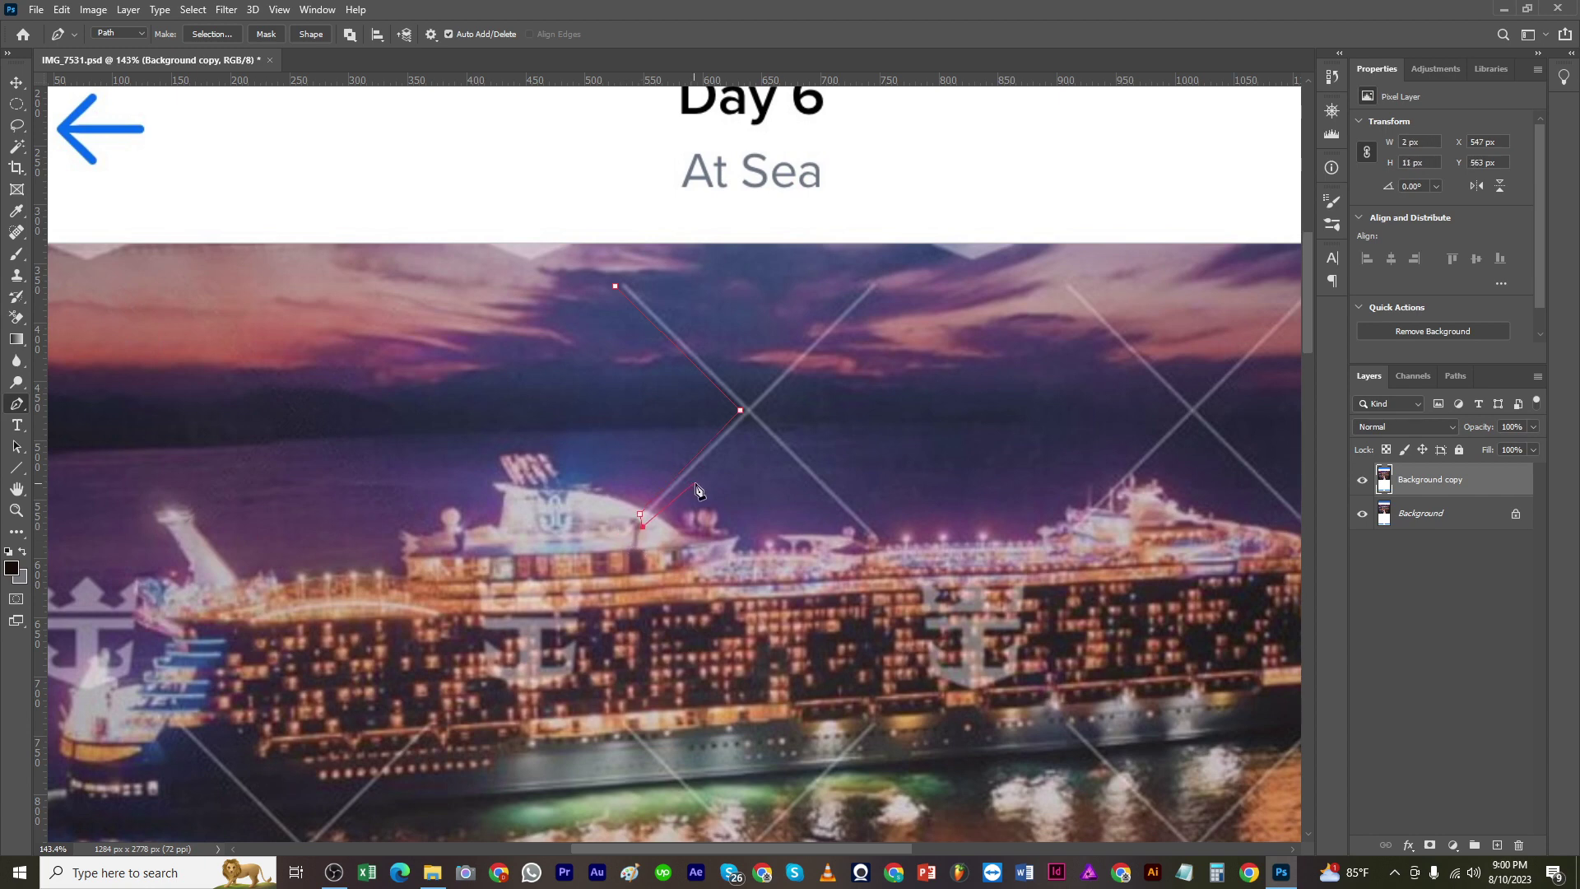
{"action": "left_click", "coordinate": [875, 531]}
{"action": "left_click", "coordinate": [872, 279]}
Step: Convert the path around the middle X to a selection, content-aware fill it and deselect
{"action": "key", "text": "ctrl+Return"}
{"action": "key", "text": "shift+F5"}
{"action": "key", "text": "Return"}
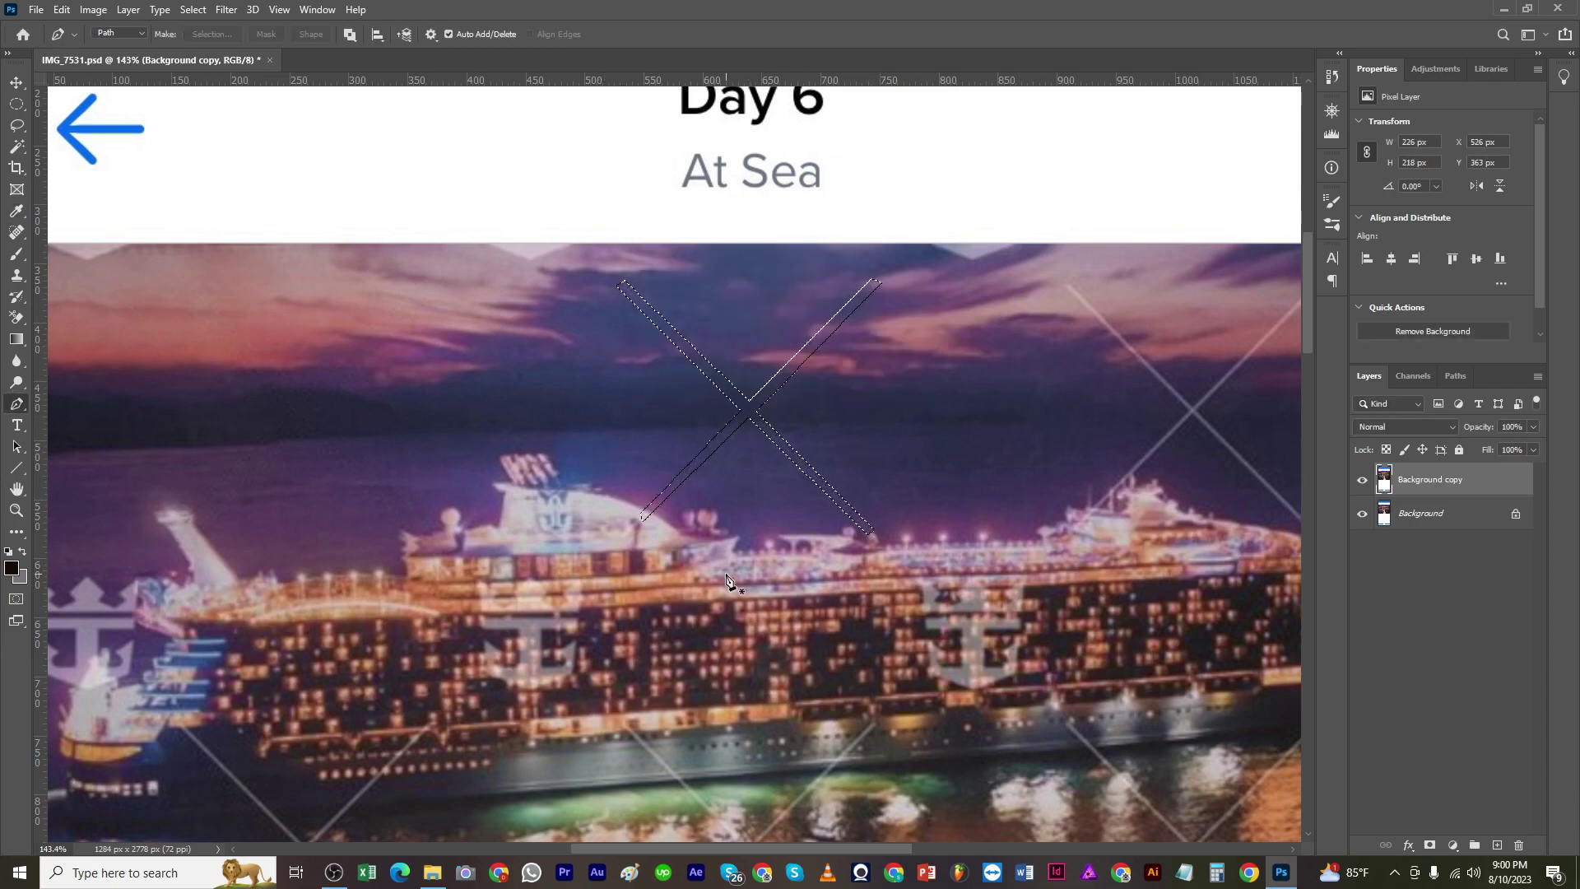
{"action": "key", "text": "ctrl+d"}
Step: Outline the X-shaped watermark above the ship's bow with a Pen path and remove it with content-aware fill
{"action": "left_click_drag", "start_coordinate": [733, 583], "coordinate": [676, 630]}
{"action": "scroll", "coordinate": [677, 631], "scroll_direction": "up", "scroll_amount": 3}
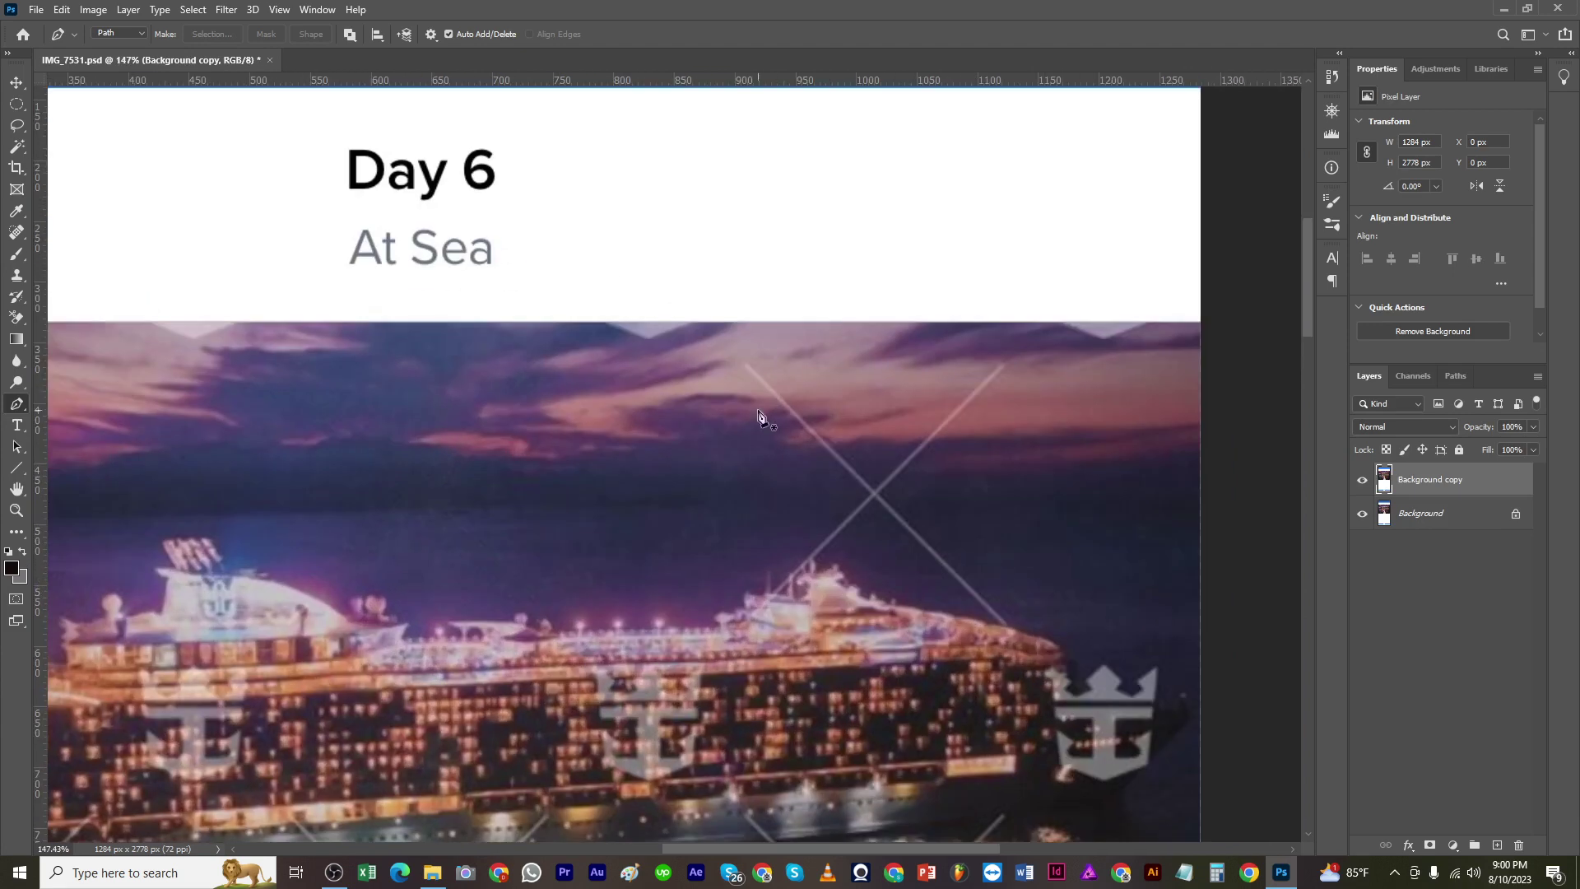
{"action": "left_click", "coordinate": [739, 366]}
{"action": "left_click", "coordinate": [751, 359]}
{"action": "left_click", "coordinate": [1001, 359]}
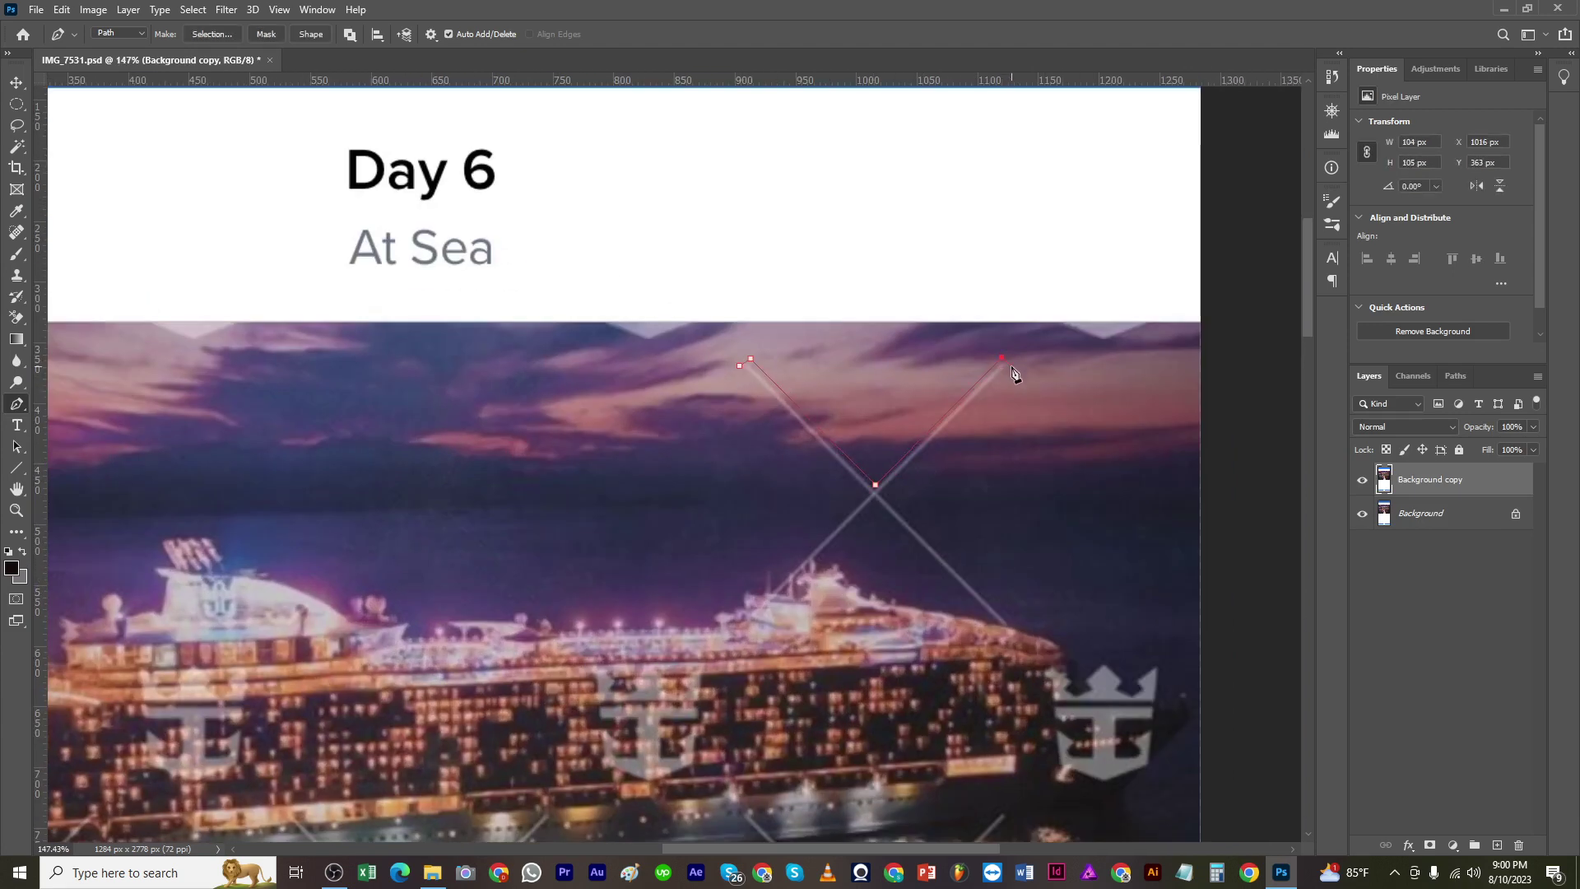
{"action": "left_click", "coordinate": [883, 493]}
{"action": "left_click", "coordinate": [1004, 626]}
{"action": "left_click", "coordinate": [875, 500]}
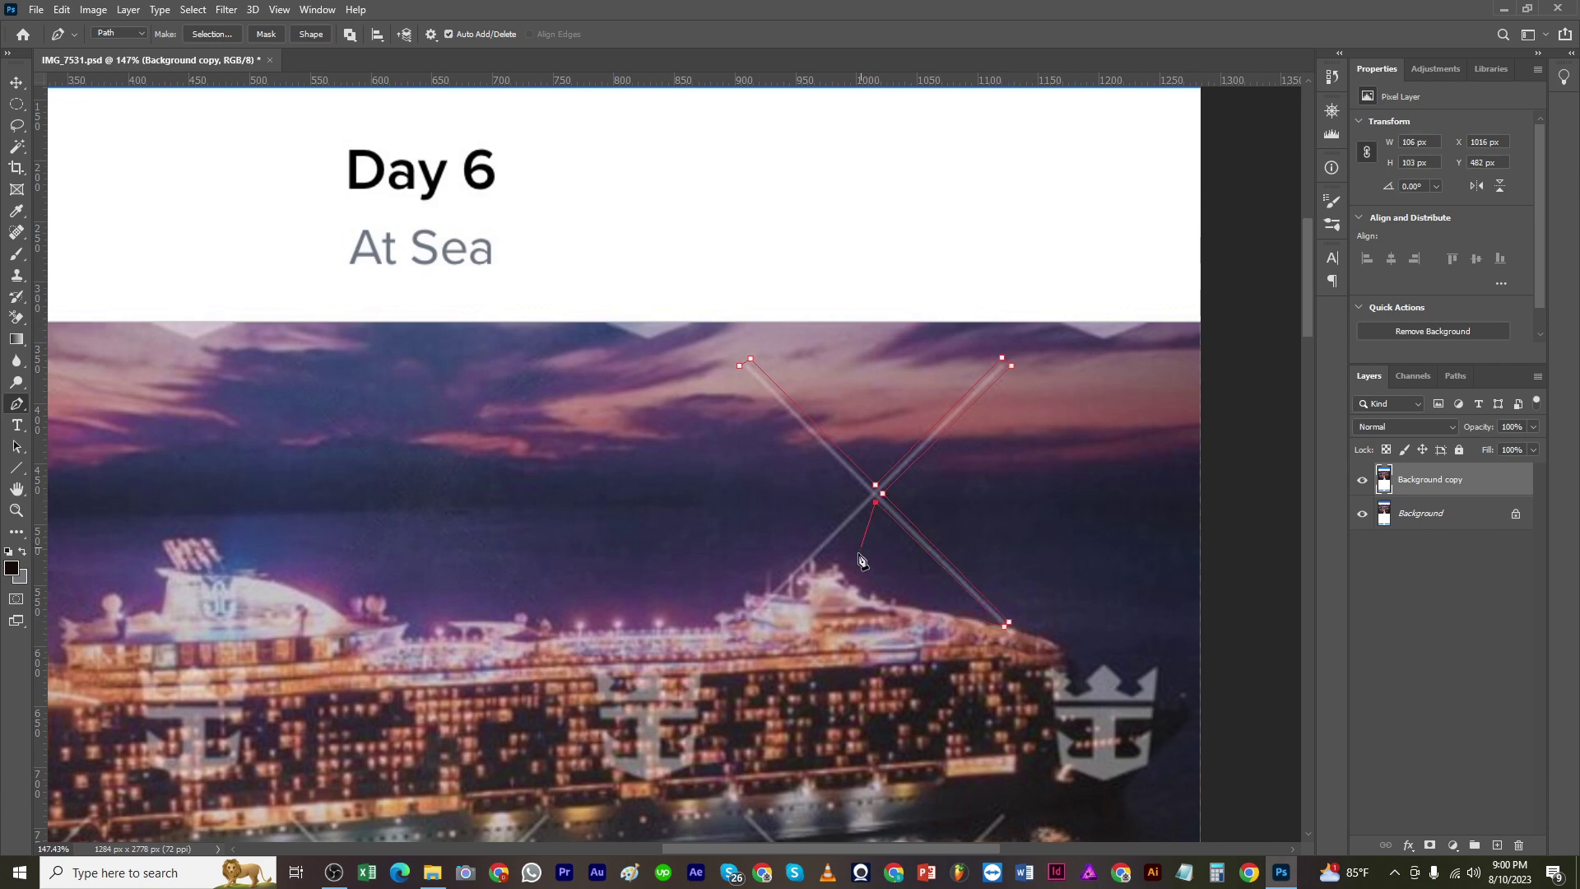
{"action": "left_click", "coordinate": [813, 562]}
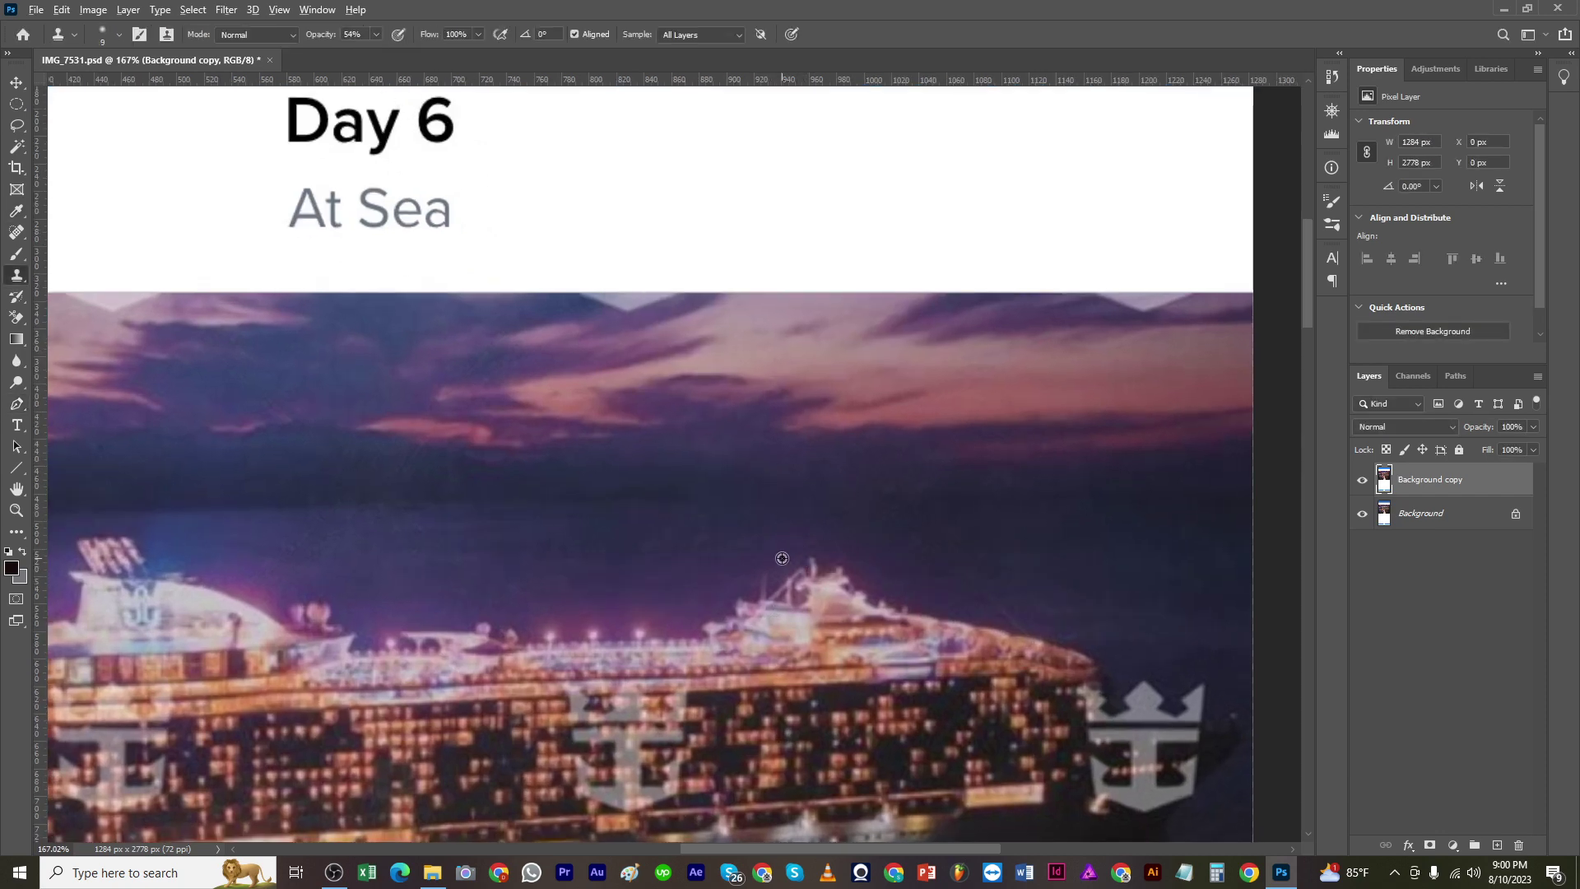
Step: Retouch the leftover watermark line beside the ship's forward mast with the Clone Stamp at 54% opacity
{"action": "left_click_drag", "start_coordinate": [795, 573], "coordinate": [793, 586]}
{"action": "scroll", "coordinate": [786, 565], "scroll_direction": "down", "scroll_amount": 6}
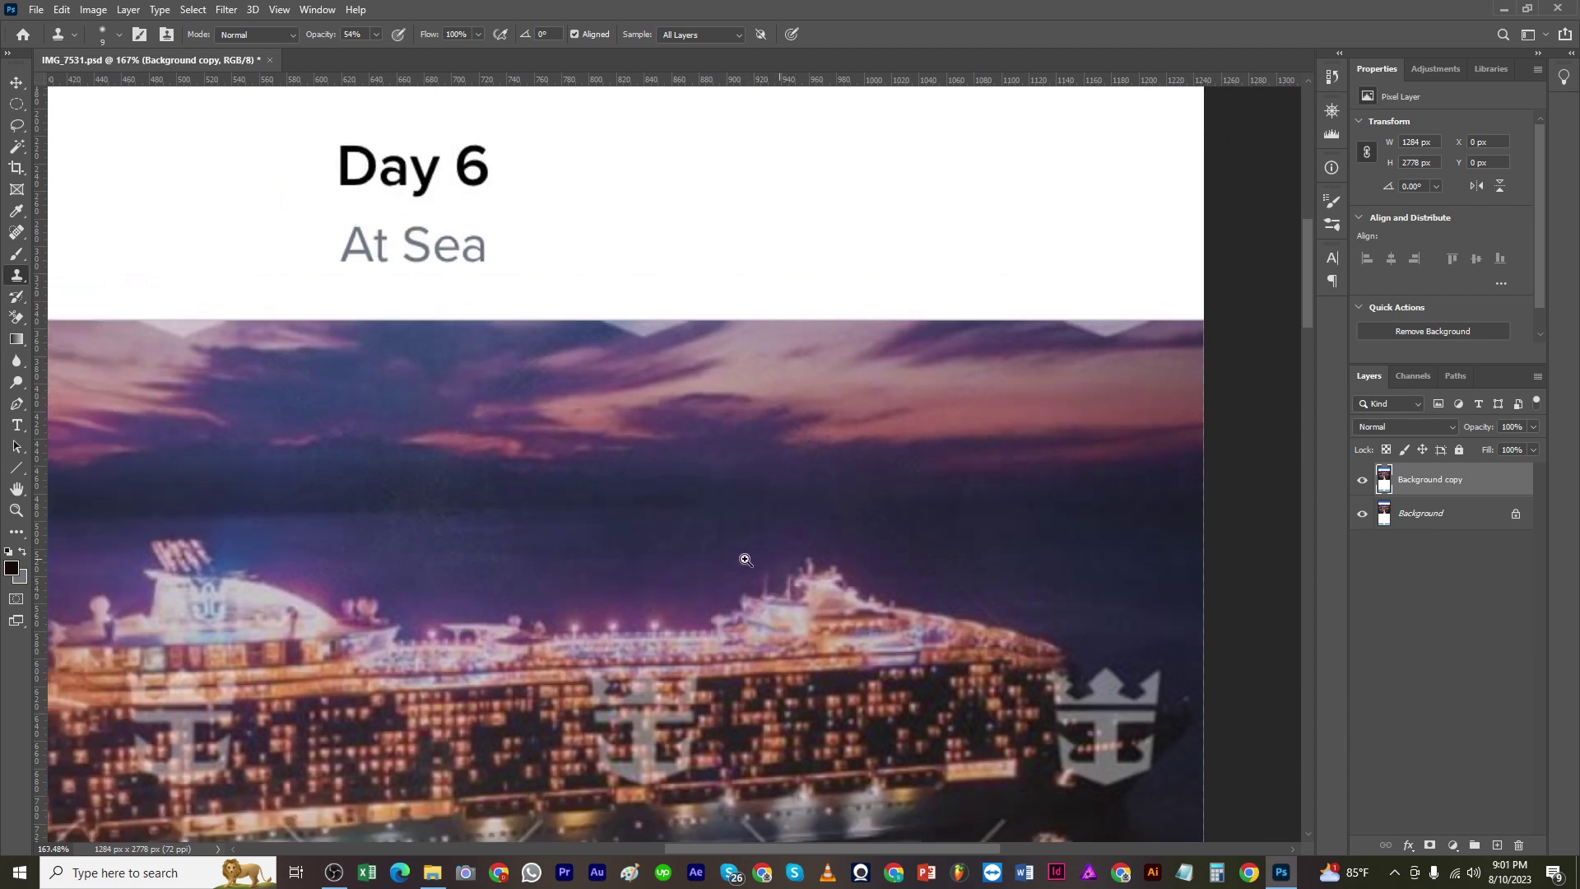
{"action": "scroll", "coordinate": [771, 580], "scroll_direction": "down", "scroll_amount": 2}
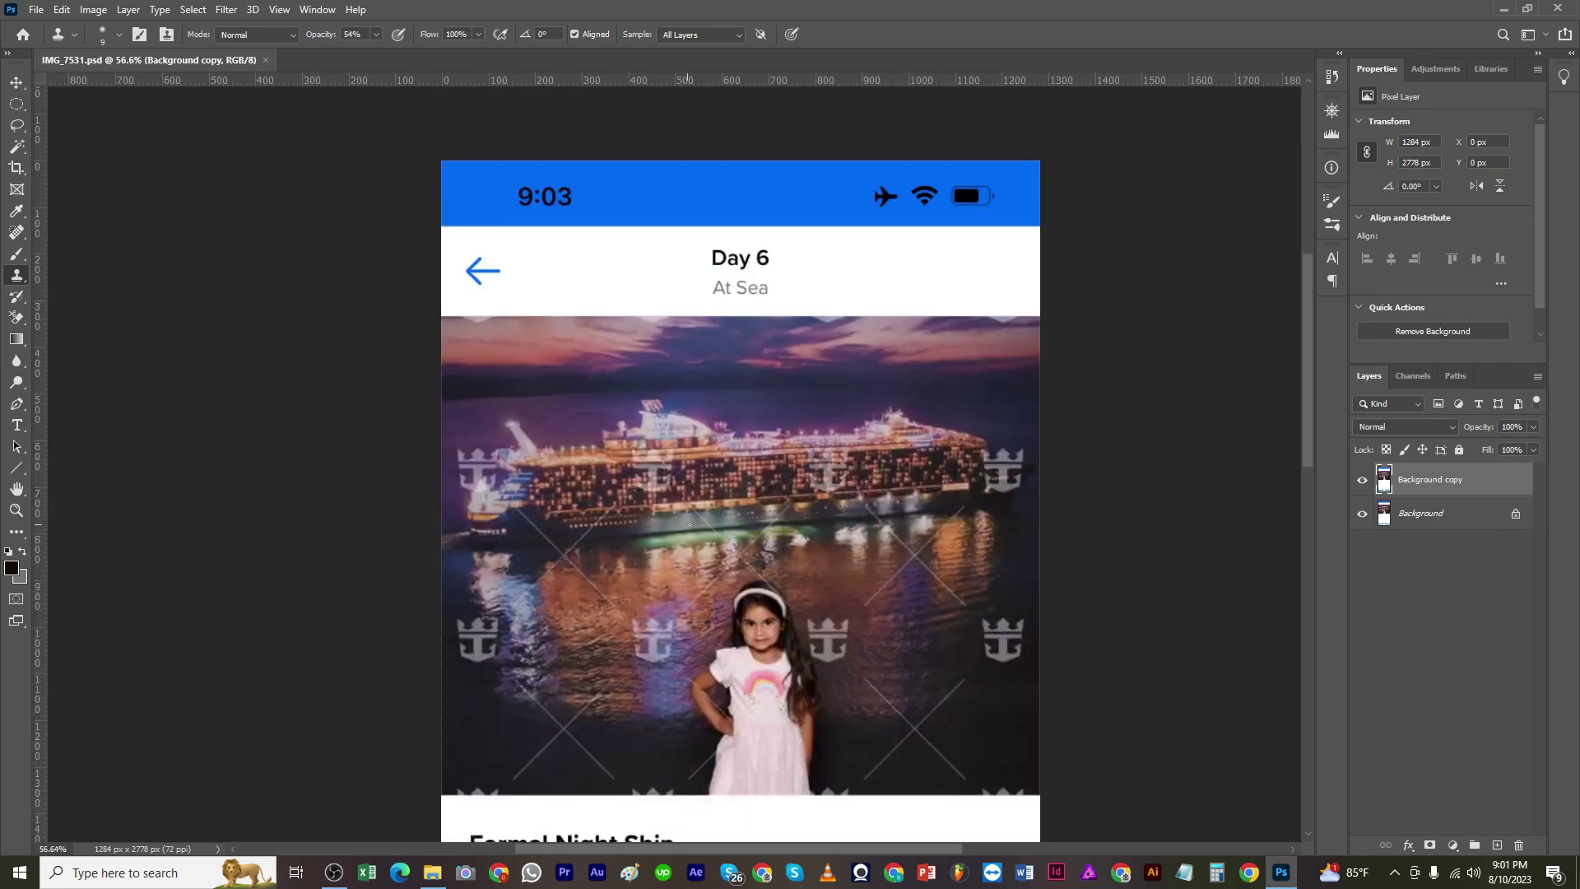
Step: Outline the X-shaped watermark in the dark water left of the girl with a Pen path and remove it with content-aware fill
{"action": "key", "text": "p"}
{"action": "scroll", "coordinate": [523, 770], "scroll_direction": "up", "scroll_amount": 6}
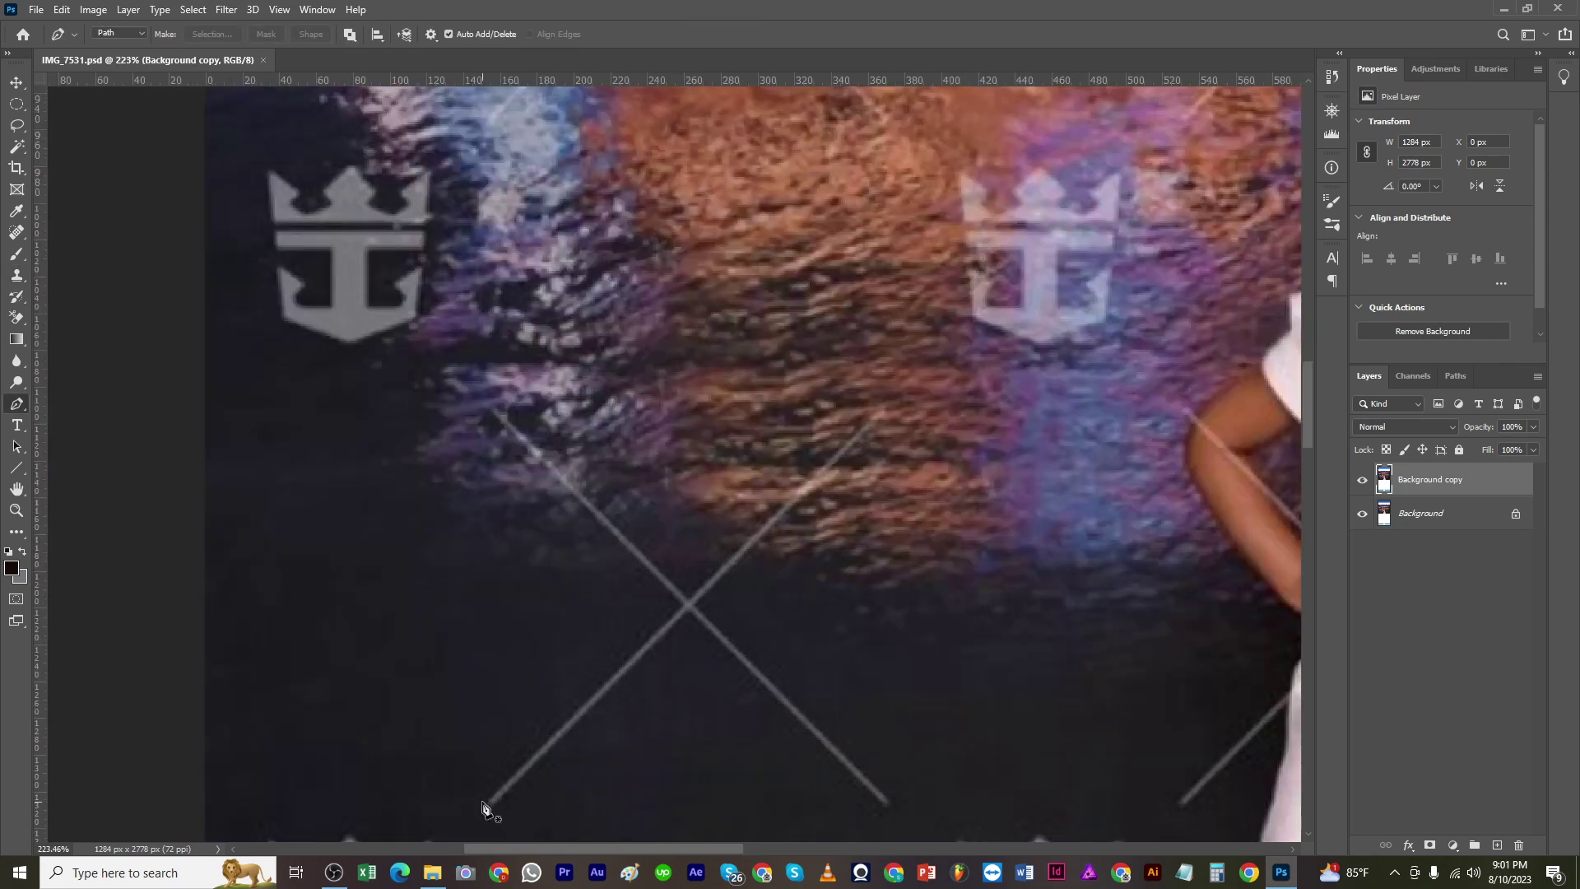
{"action": "left_click", "coordinate": [480, 798]}
{"action": "left_click", "coordinate": [496, 812]}
{"action": "left_click", "coordinate": [688, 618]}
{"action": "left_click", "coordinate": [886, 813]}
{"action": "left_click", "coordinate": [898, 799]}
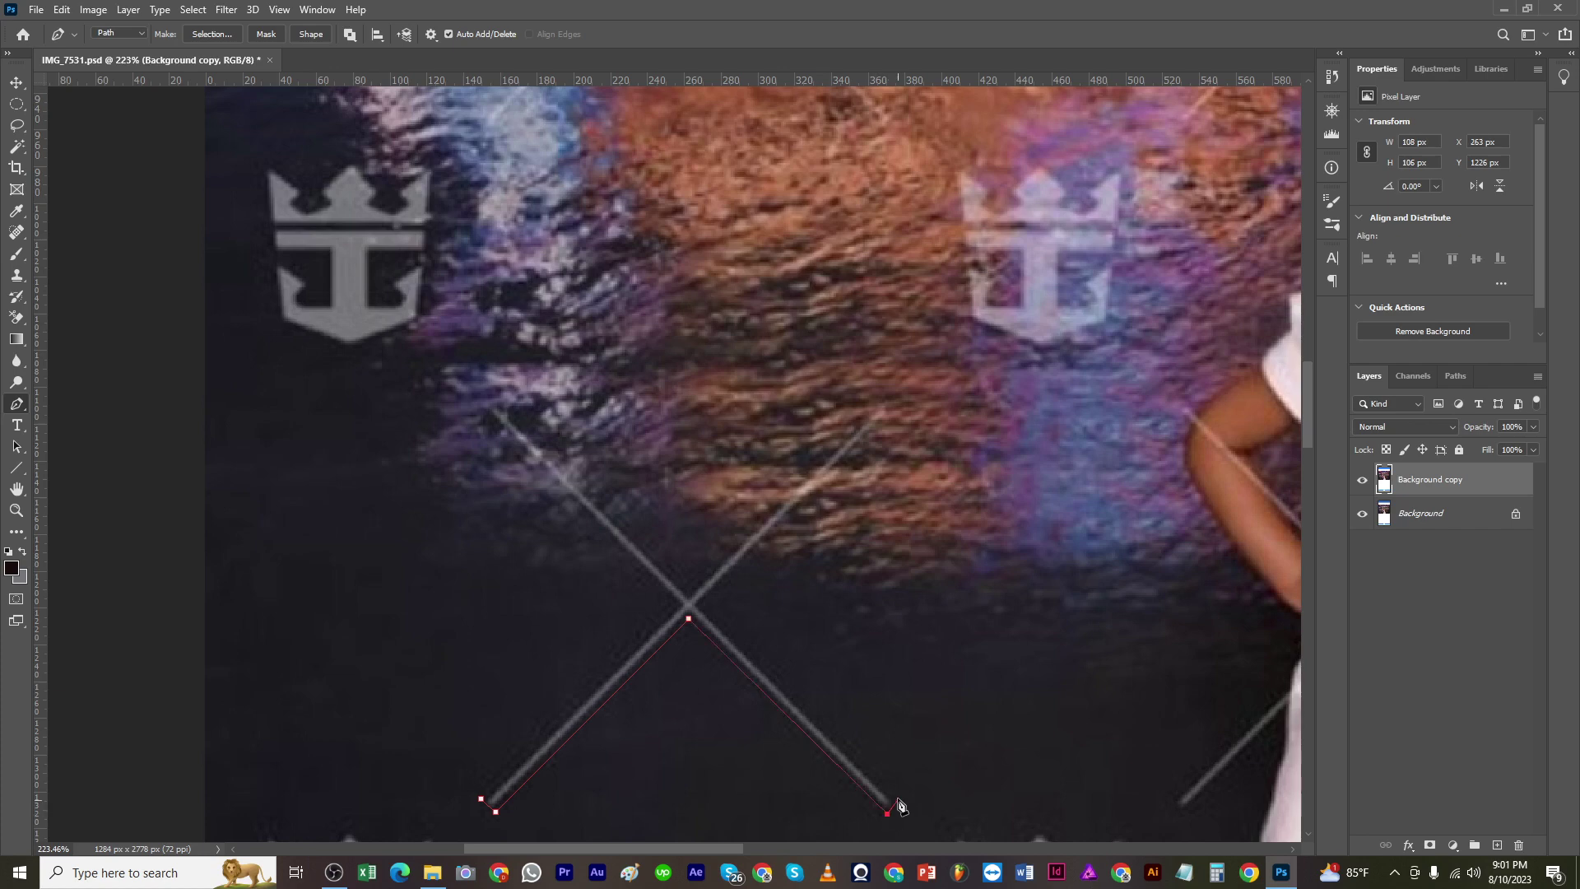
{"action": "left_click", "coordinate": [704, 604]}
{"action": "left_click", "coordinate": [892, 412]}
{"action": "left_click", "coordinate": [882, 404]}
{"action": "left_click", "coordinate": [688, 591]}
{"action": "left_click", "coordinate": [494, 399]}
{"action": "left_click", "coordinate": [487, 411]}
{"action": "key", "text": "ctrl+Return"}
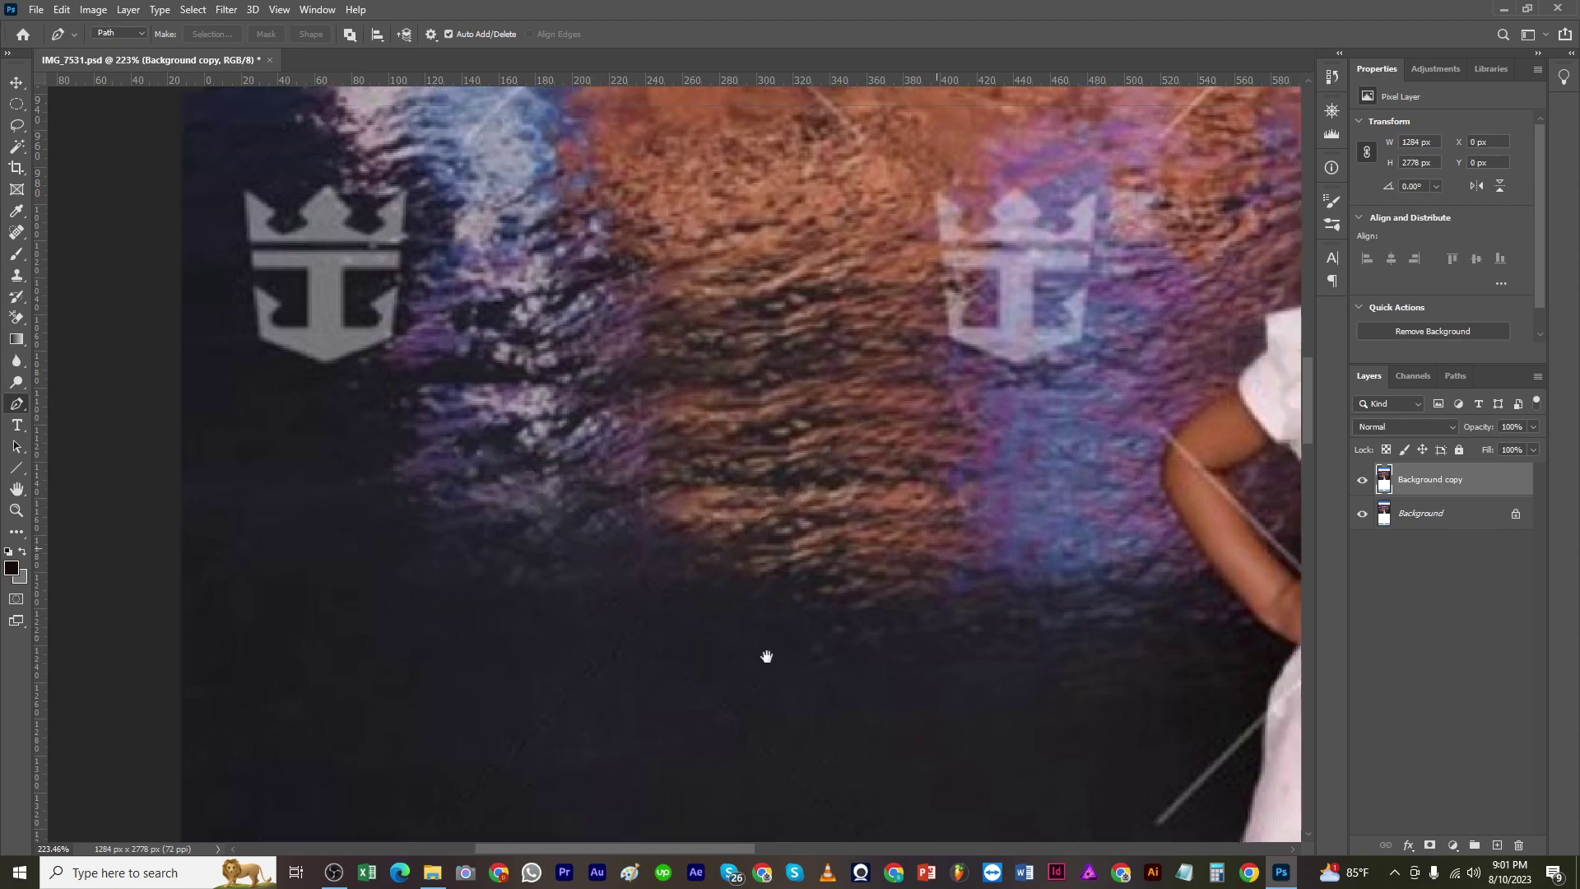
Step: Trace a closed Pen path around the X-shaped watermark in the dark water right of the girl
{"action": "scroll", "coordinate": [719, 677], "scroll_direction": "down", "scroll_amount": 5}
{"action": "left_click_drag", "start_coordinate": [766, 657], "coordinate": [509, 456]}
{"action": "scroll", "coordinate": [959, 604], "scroll_direction": "up", "scroll_amount": 3}
{"action": "left_click", "coordinate": [943, 581]}
{"action": "left_click", "coordinate": [958, 589]}
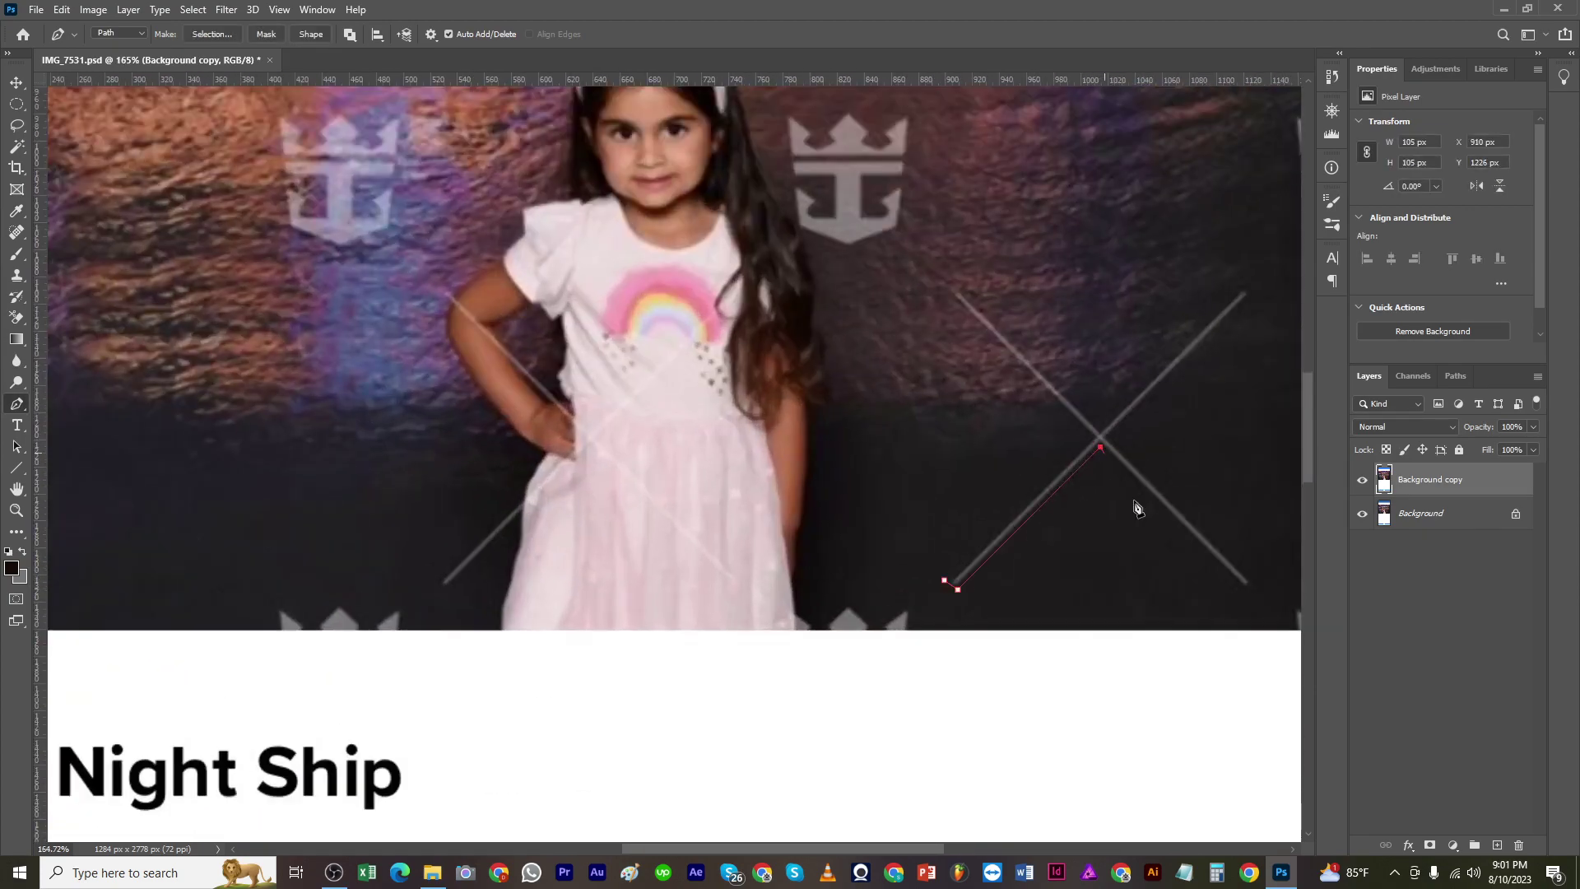
{"action": "left_click", "coordinate": [1253, 581]}
{"action": "left_click", "coordinate": [1111, 440]}
{"action": "left_click", "coordinate": [1253, 297]}
{"action": "left_click", "coordinate": [1241, 286]}
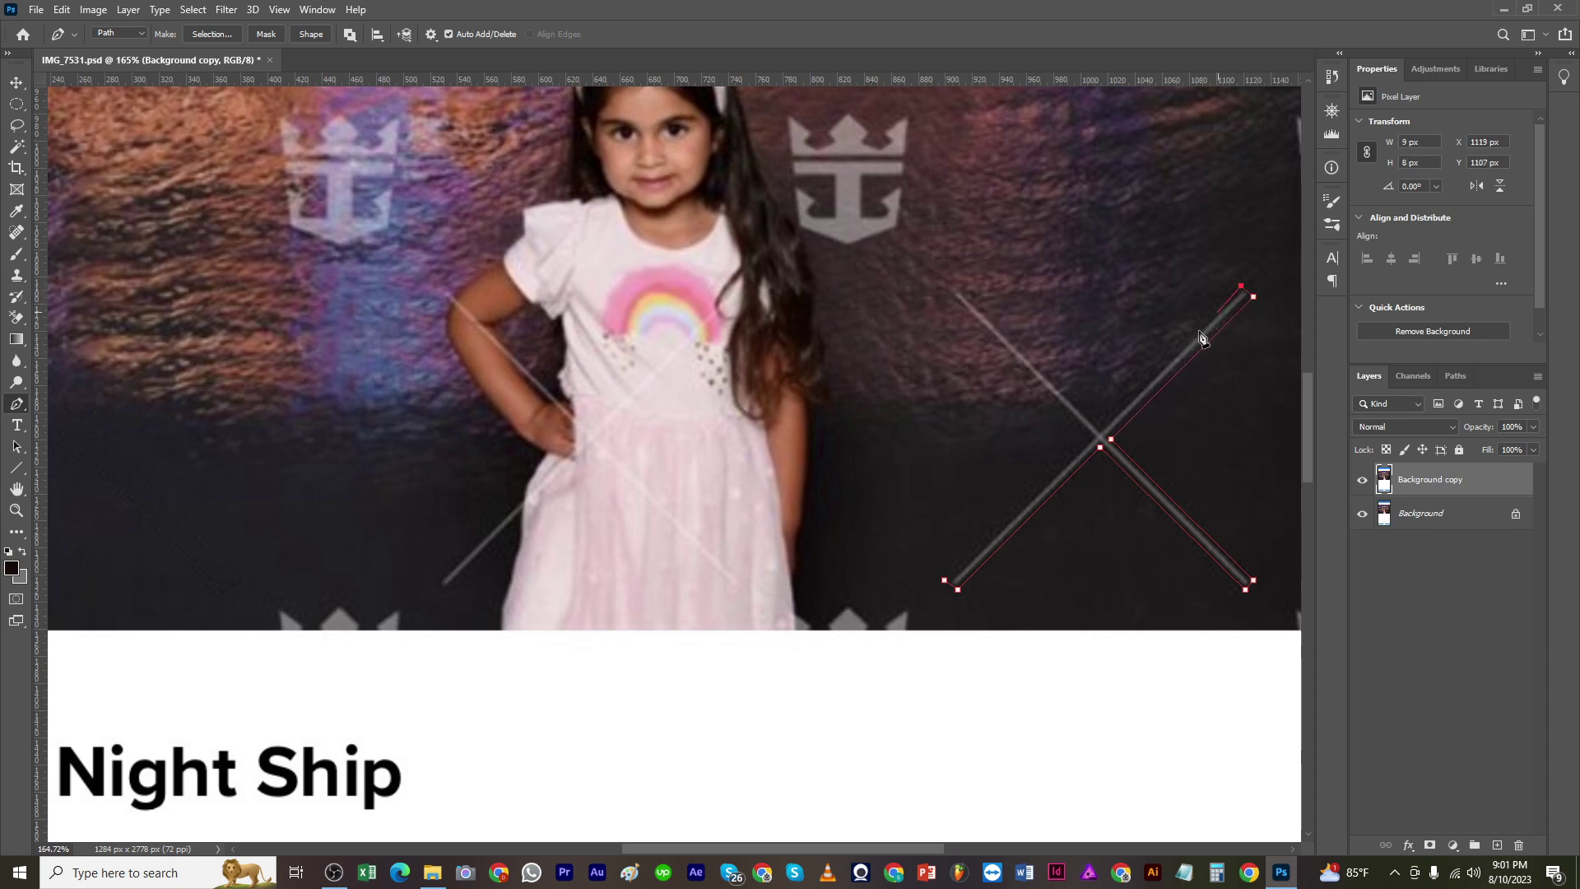
{"action": "left_click", "coordinate": [1098, 428]}
{"action": "left_click", "coordinate": [960, 286]}
{"action": "left_click", "coordinate": [951, 294]}
{"action": "left_click", "coordinate": [1089, 443]}
{"action": "left_click", "coordinate": [944, 581]}
Step: Convert the path right of the girl to a selection, content-aware fill it, deselect and save the document
{"action": "key", "text": "ctrl+Return"}
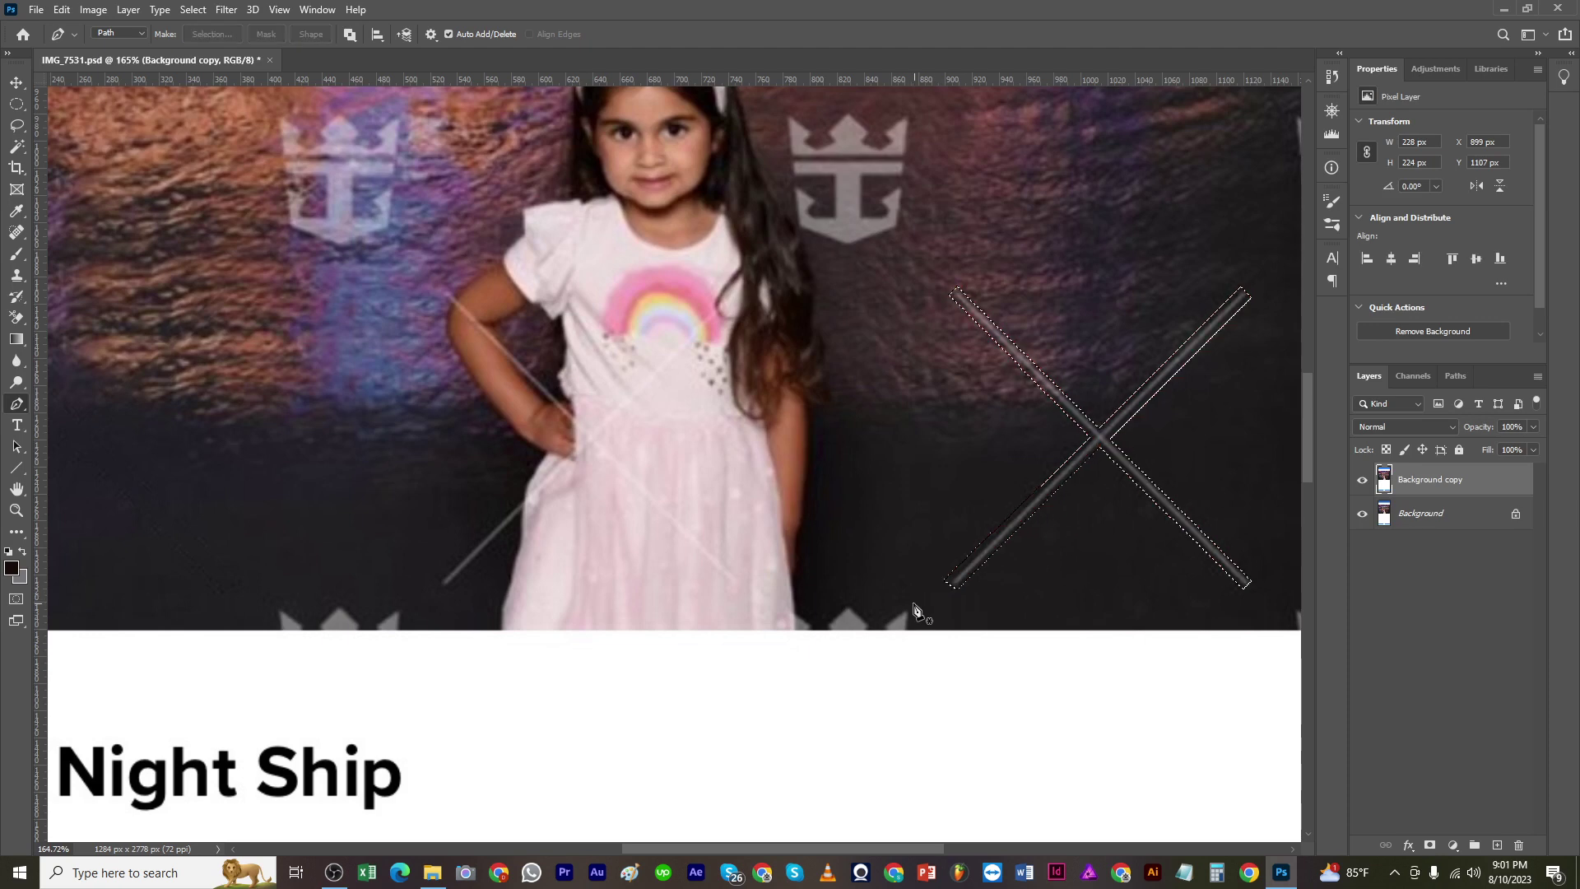
{"action": "key", "text": "shift+F5"}
{"action": "key", "text": "Return"}
{"action": "key", "text": "ctrl+d"}
Step: Select the photo's lower strip with a full-width rectangular marquee of about 1284 x 302 px
{"action": "scroll", "coordinate": [923, 617], "scroll_direction": "down", "scroll_amount": 4}
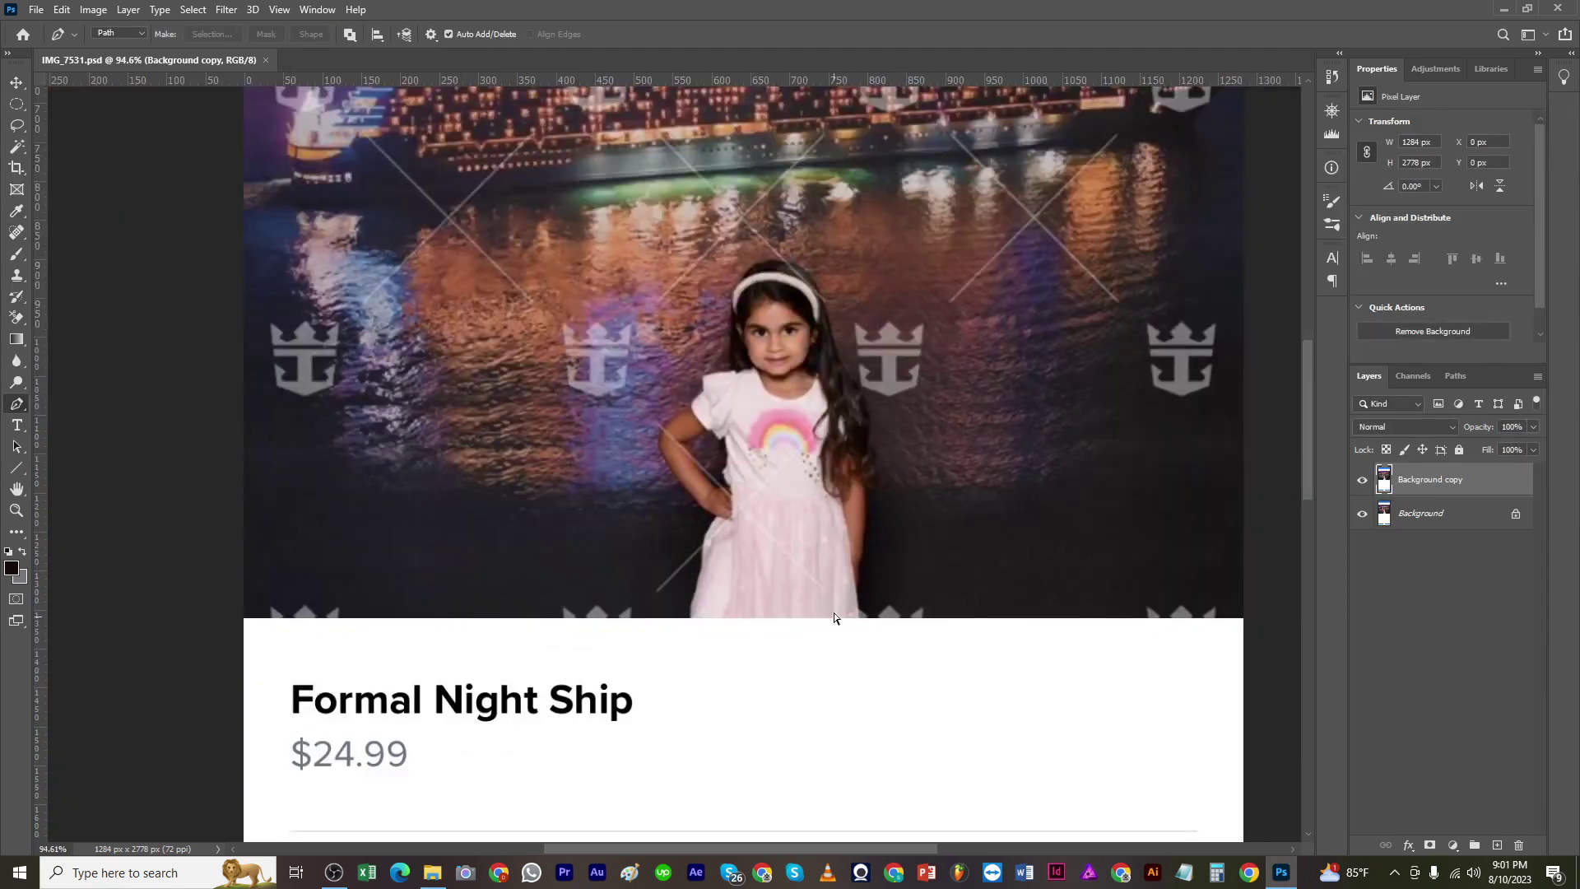
{"action": "scroll", "coordinate": [834, 617], "scroll_direction": "down", "scroll_amount": 2}
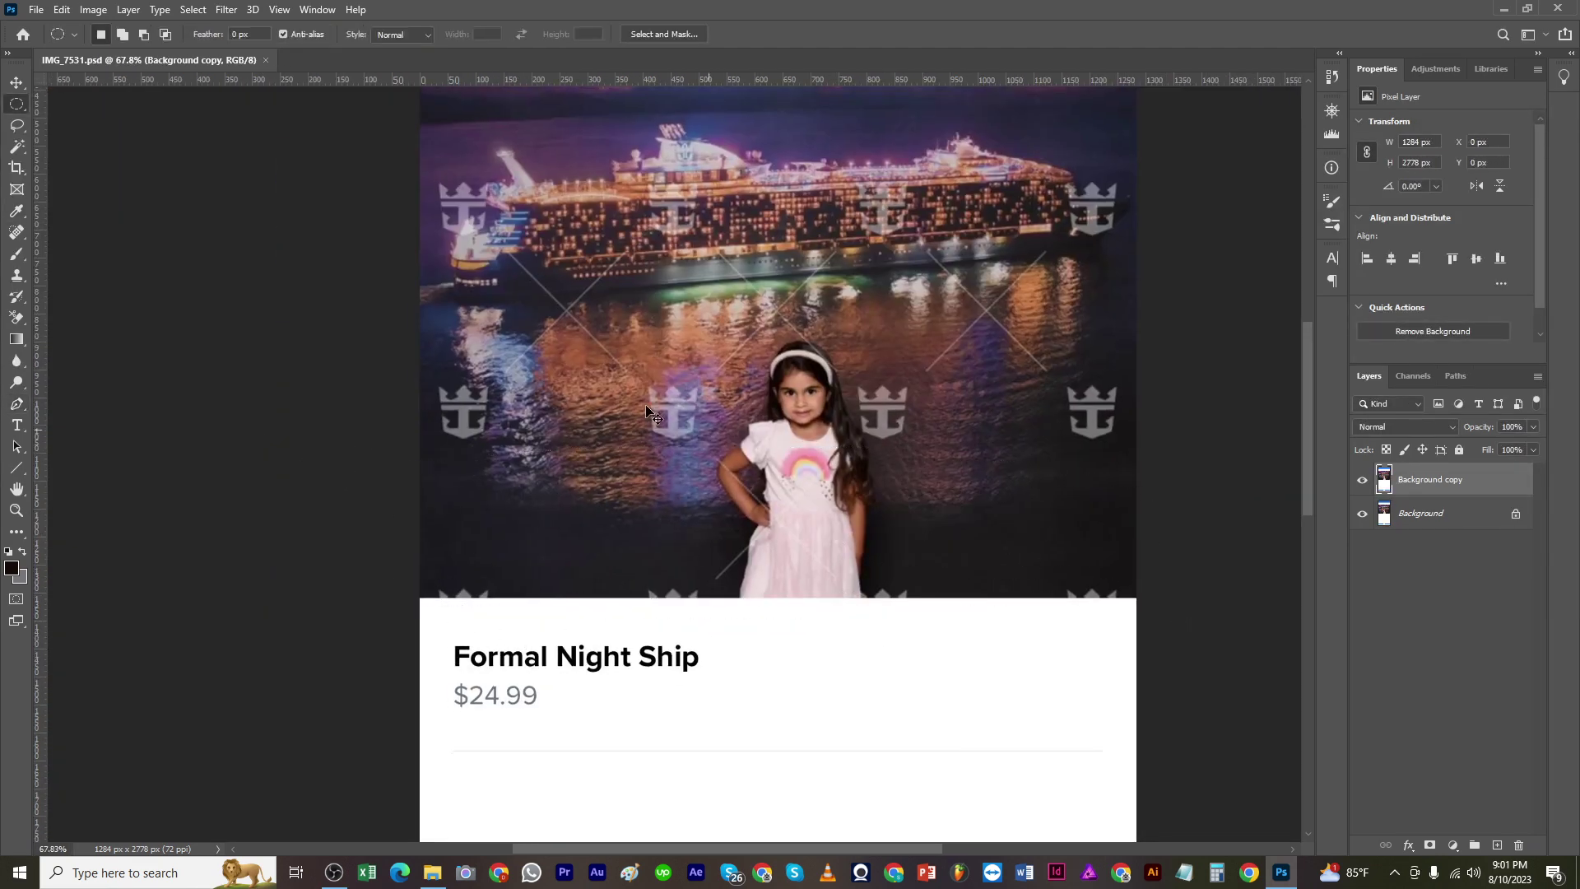
{"action": "right_click", "coordinate": [16, 104]}
{"action": "left_click", "coordinate": [115, 105]}
{"action": "left_click_drag", "start_coordinate": [395, 438], "coordinate": [1128, 609]}
Step: Set the Clone Stamp opacity to 100% and clone dark background over the far-right crown tips at the photo's lower edge
{"action": "scroll", "coordinate": [1123, 625], "scroll_direction": "up", "scroll_amount": 8}
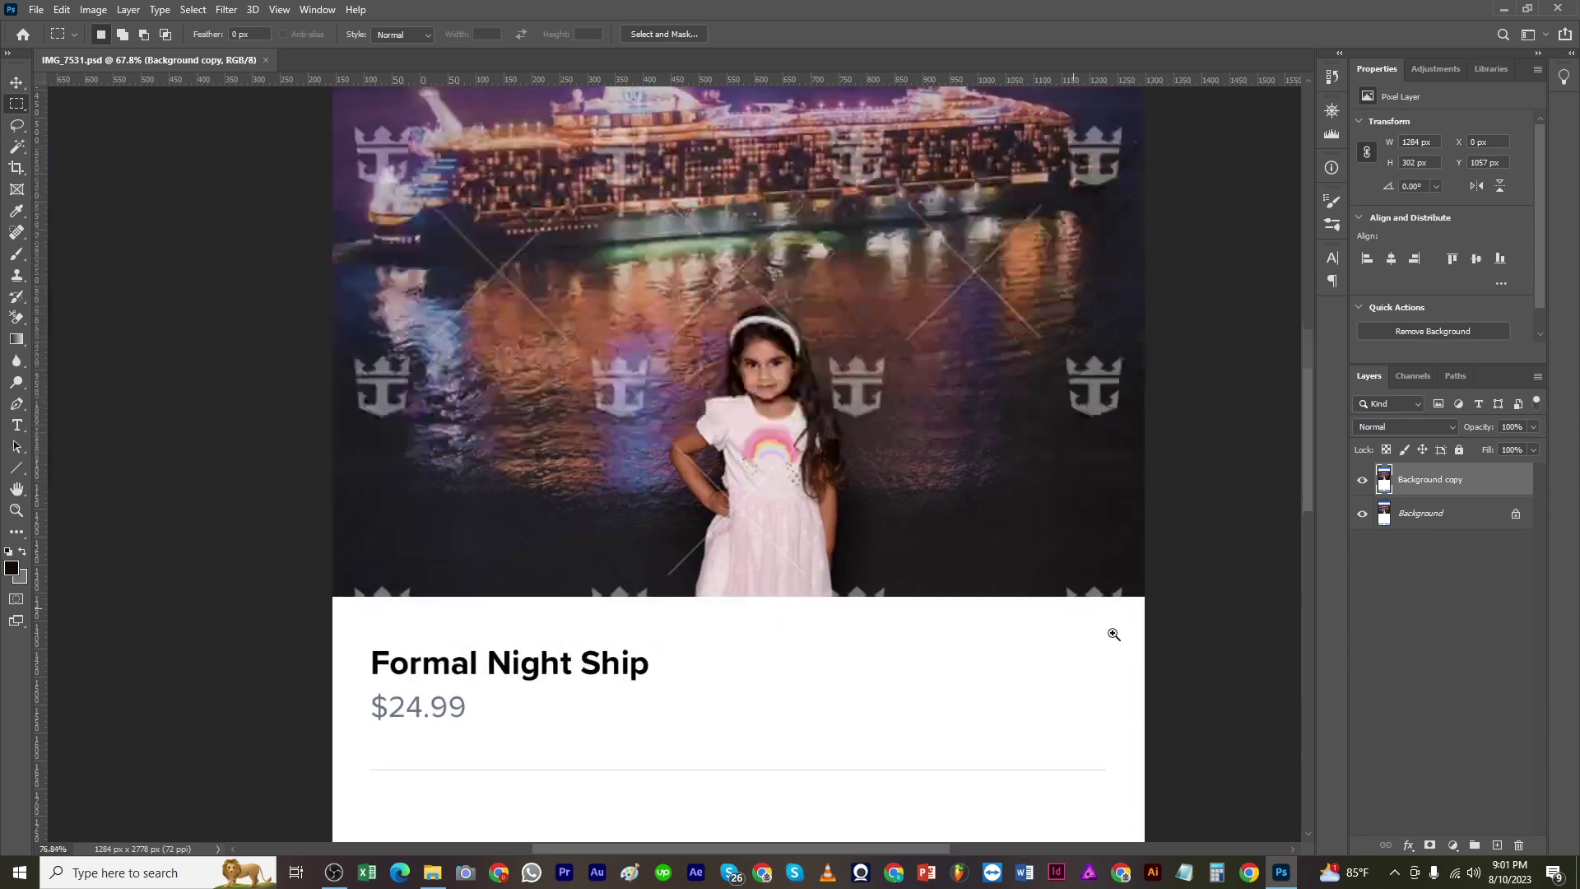
{"action": "key", "text": "s"}
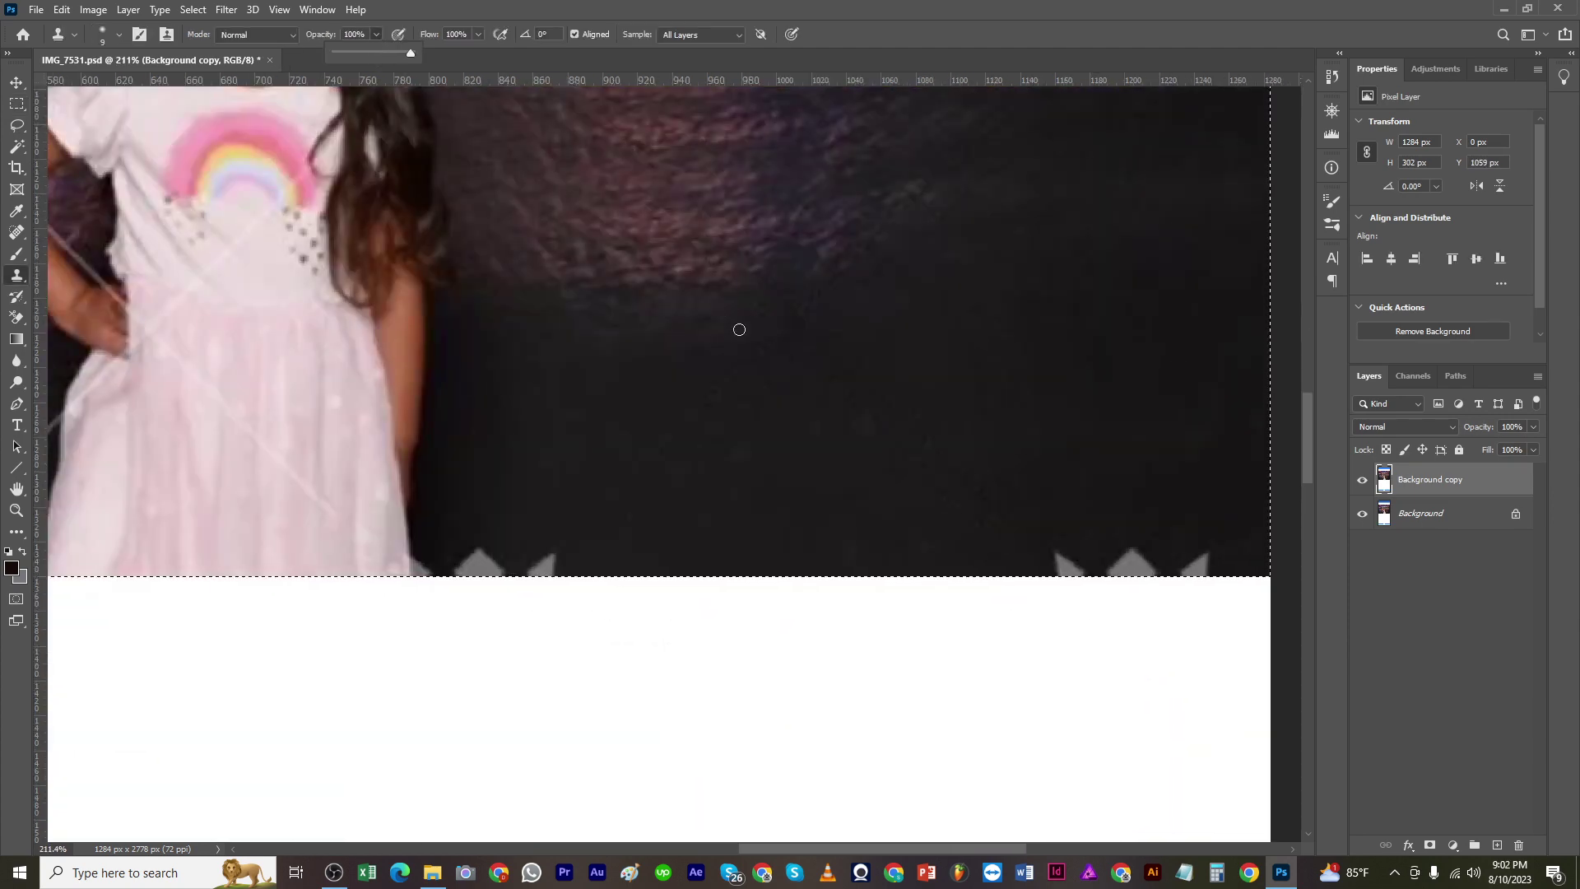
{"action": "left_click", "coordinate": [1202, 530], "text": "alt"}
{"action": "mouse_move", "coordinate": [1199, 572]}
{"action": "left_mouse_down"}
{"action": "mouse_move", "coordinate": [1133, 544]}
{"action": "mouse_move", "coordinate": [1133, 570]}
{"action": "mouse_move", "coordinate": [1066, 561]}
{"action": "left_mouse_up"}
Step: Clone dark background over the crown tips beside the girl's dress at the lower edge, reducing the brush size near the dress
{"action": "left_click", "coordinate": [589, 524], "text": "alt"}
{"action": "left_click", "coordinate": [551, 560]}
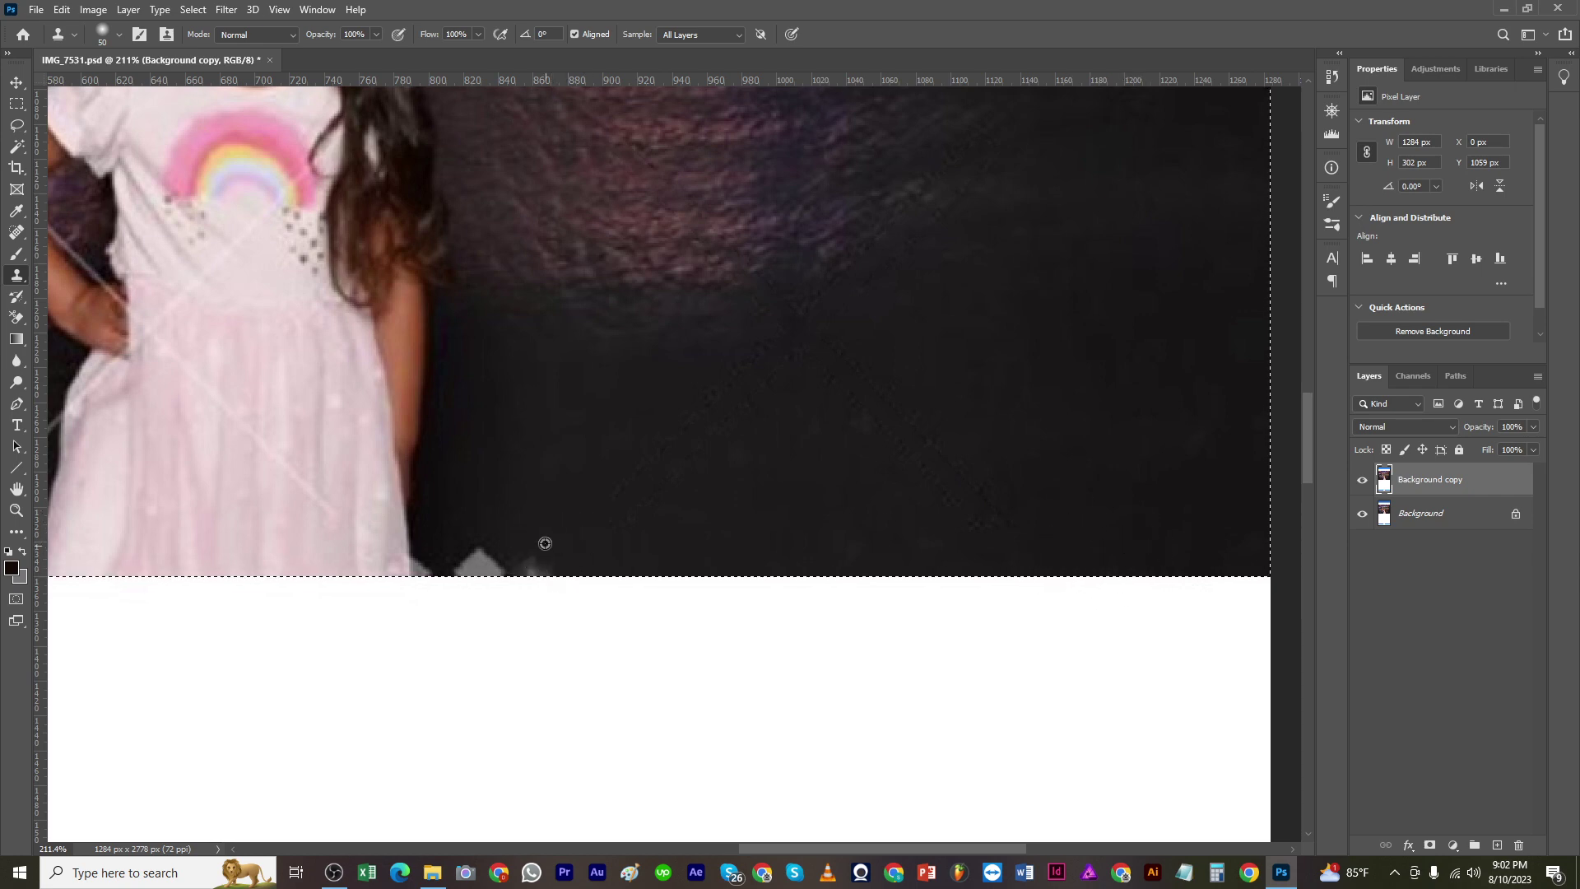
{"action": "left_click", "coordinate": [545, 543], "text": "alt"}
{"action": "key", "text": "bracketleft"}
{"action": "mouse_move", "coordinate": [543, 561]}
{"action": "left_mouse_down"}
{"action": "mouse_move", "coordinate": [487, 516]}
{"action": "mouse_move", "coordinate": [476, 558]}
{"action": "mouse_move", "coordinate": [425, 568]}
{"action": "left_mouse_up"}
{"action": "left_click", "coordinate": [476, 543], "text": "alt"}
{"action": "key", "text": "bracketleft"}
{"action": "key", "text": "bracketleft"}
{"action": "key", "text": "bracketleft"}
{"action": "left_click", "coordinate": [422, 558], "text": "alt"}
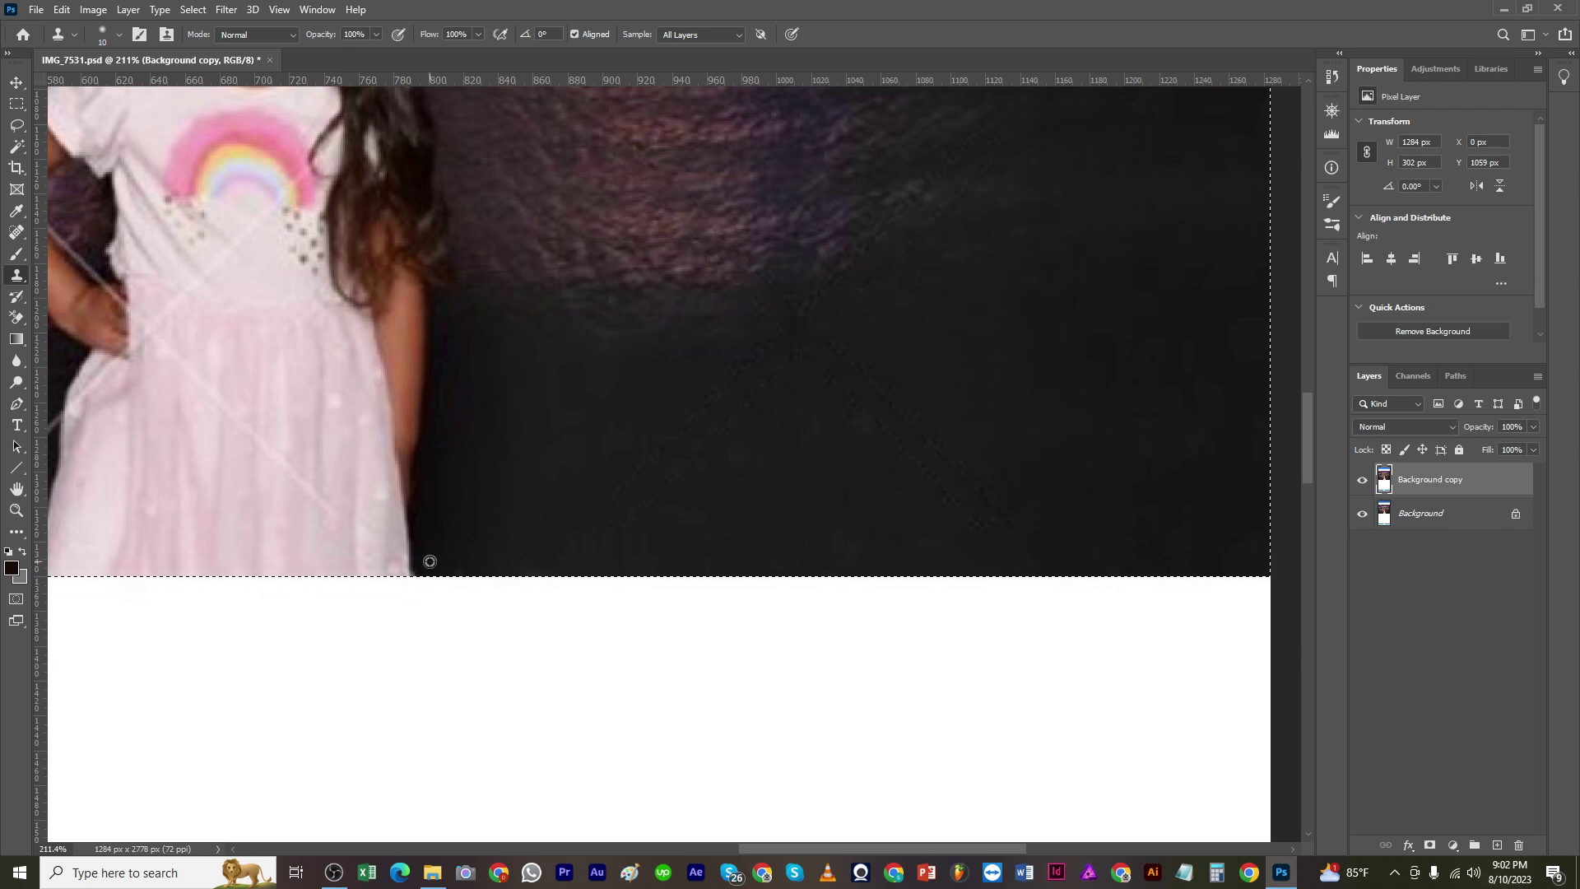
Step: Clone dark background over the two sets of crown tips at the photo's lower edge left of the girl
{"action": "scroll", "coordinate": [515, 543], "scroll_direction": "down", "scroll_amount": 5}
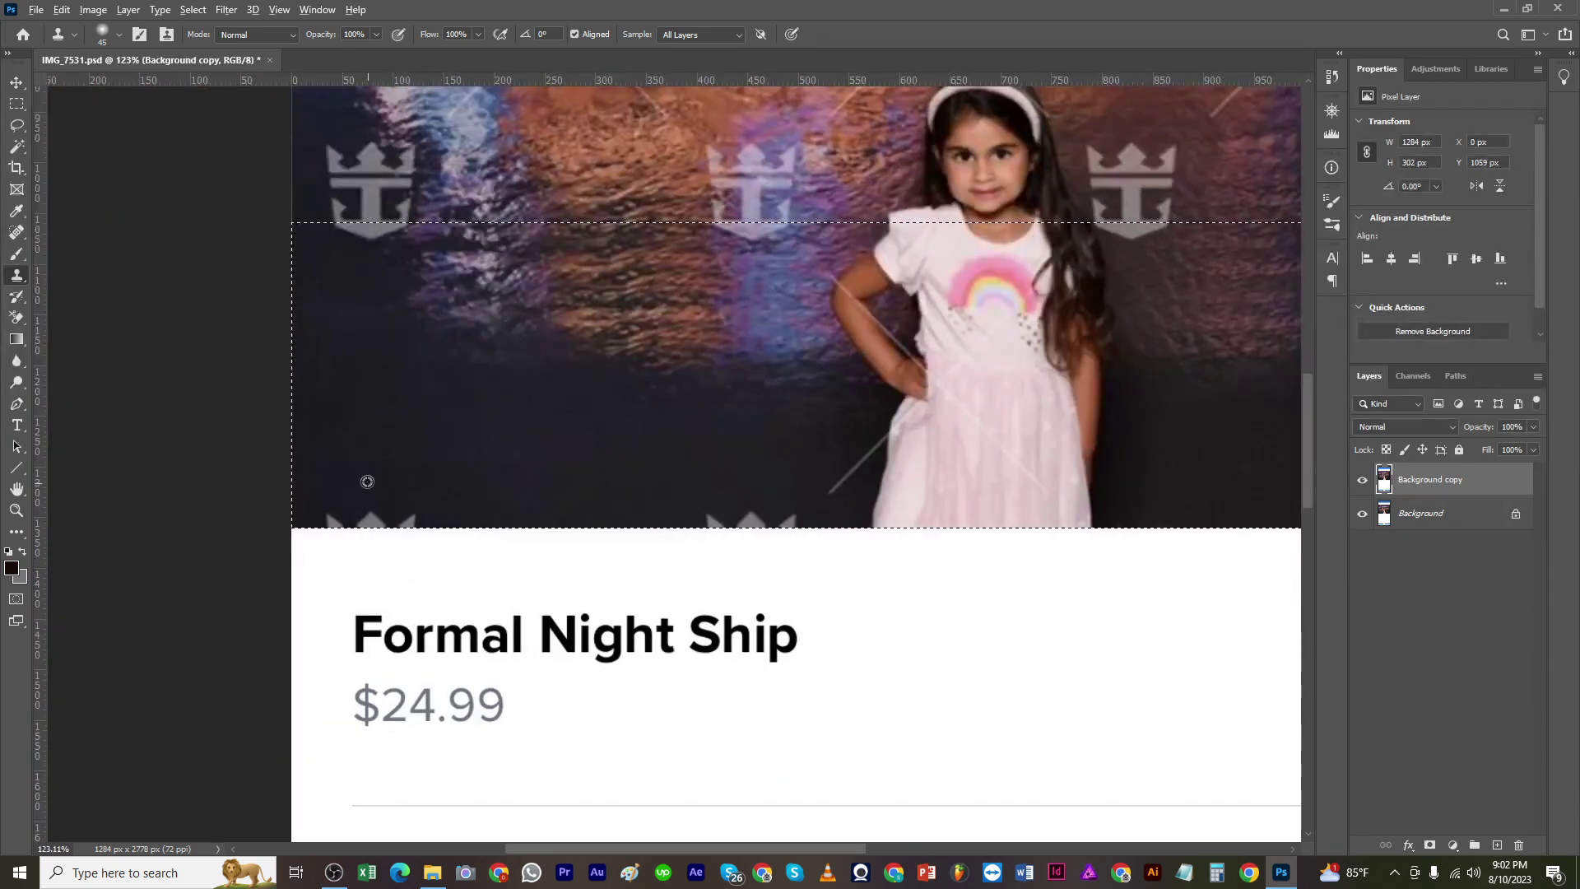
{"action": "left_click", "coordinate": [319, 497], "text": "alt"}
{"action": "mouse_move", "coordinate": [324, 523]}
{"action": "left_mouse_down"}
{"action": "mouse_move", "coordinate": [324, 504]}
{"action": "mouse_move", "coordinate": [344, 524]}
{"action": "mouse_move", "coordinate": [406, 527]}
{"action": "left_mouse_up"}
{"action": "left_click", "coordinate": [368, 491], "text": "alt"}
{"action": "left_click", "coordinate": [674, 497], "text": "alt"}
{"action": "left_click_drag", "start_coordinate": [699, 519], "coordinate": [789, 520]}
{"action": "left_click", "coordinate": [730, 504], "text": "alt"}
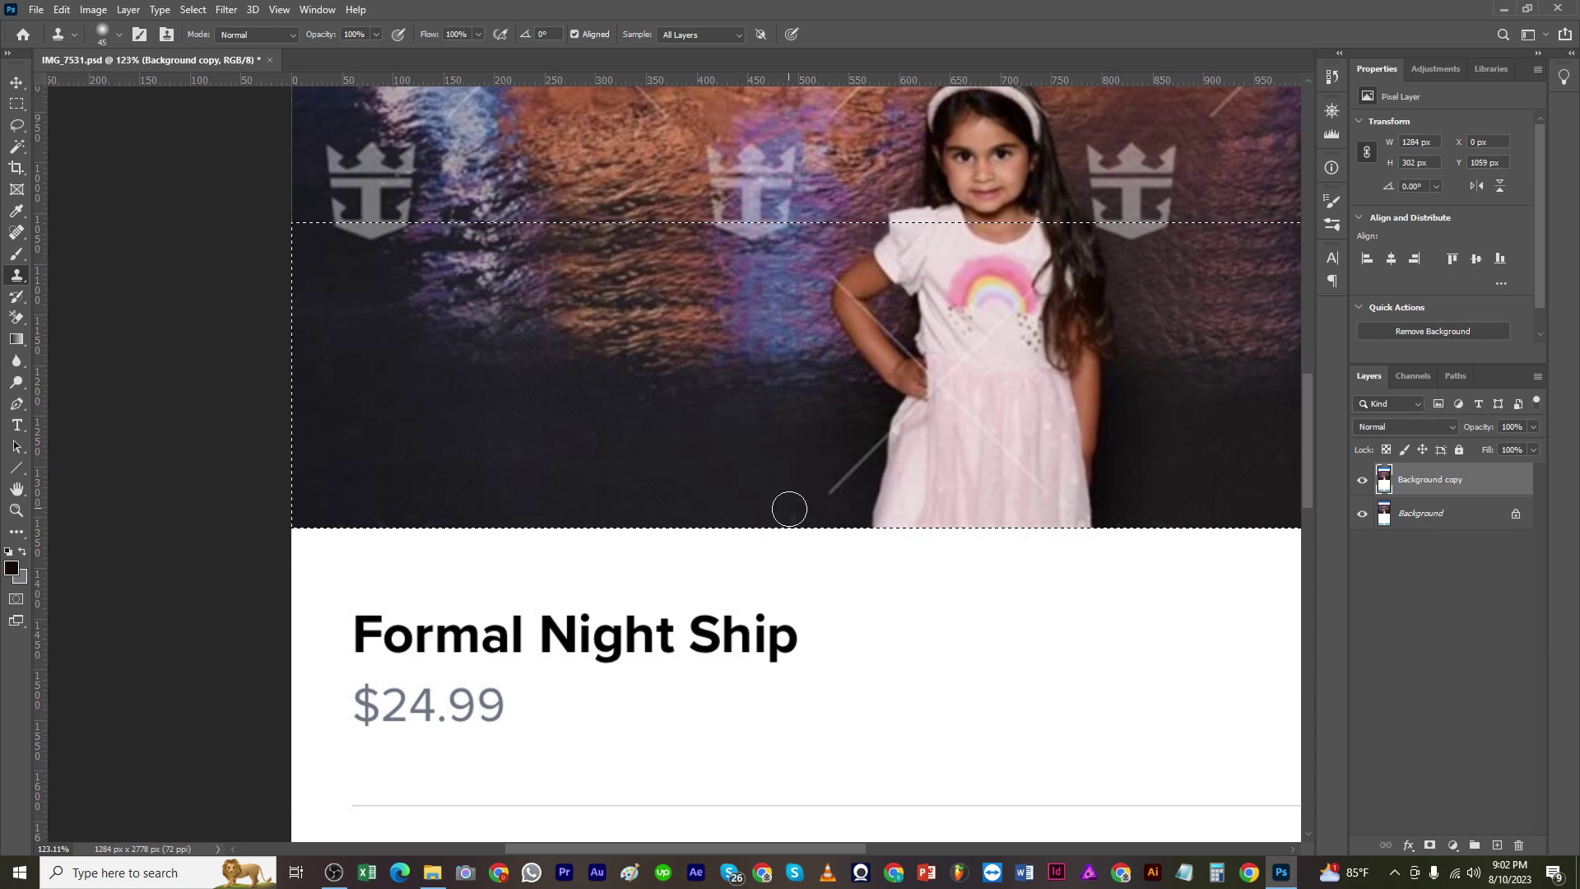
Step: Move the rectangular selection up to the photo's upper edge, aligned at X 0 px, Y 334 px
{"action": "left_click_drag", "start_coordinate": [713, 423], "coordinate": [645, 625]}
{"action": "key", "text": "m"}
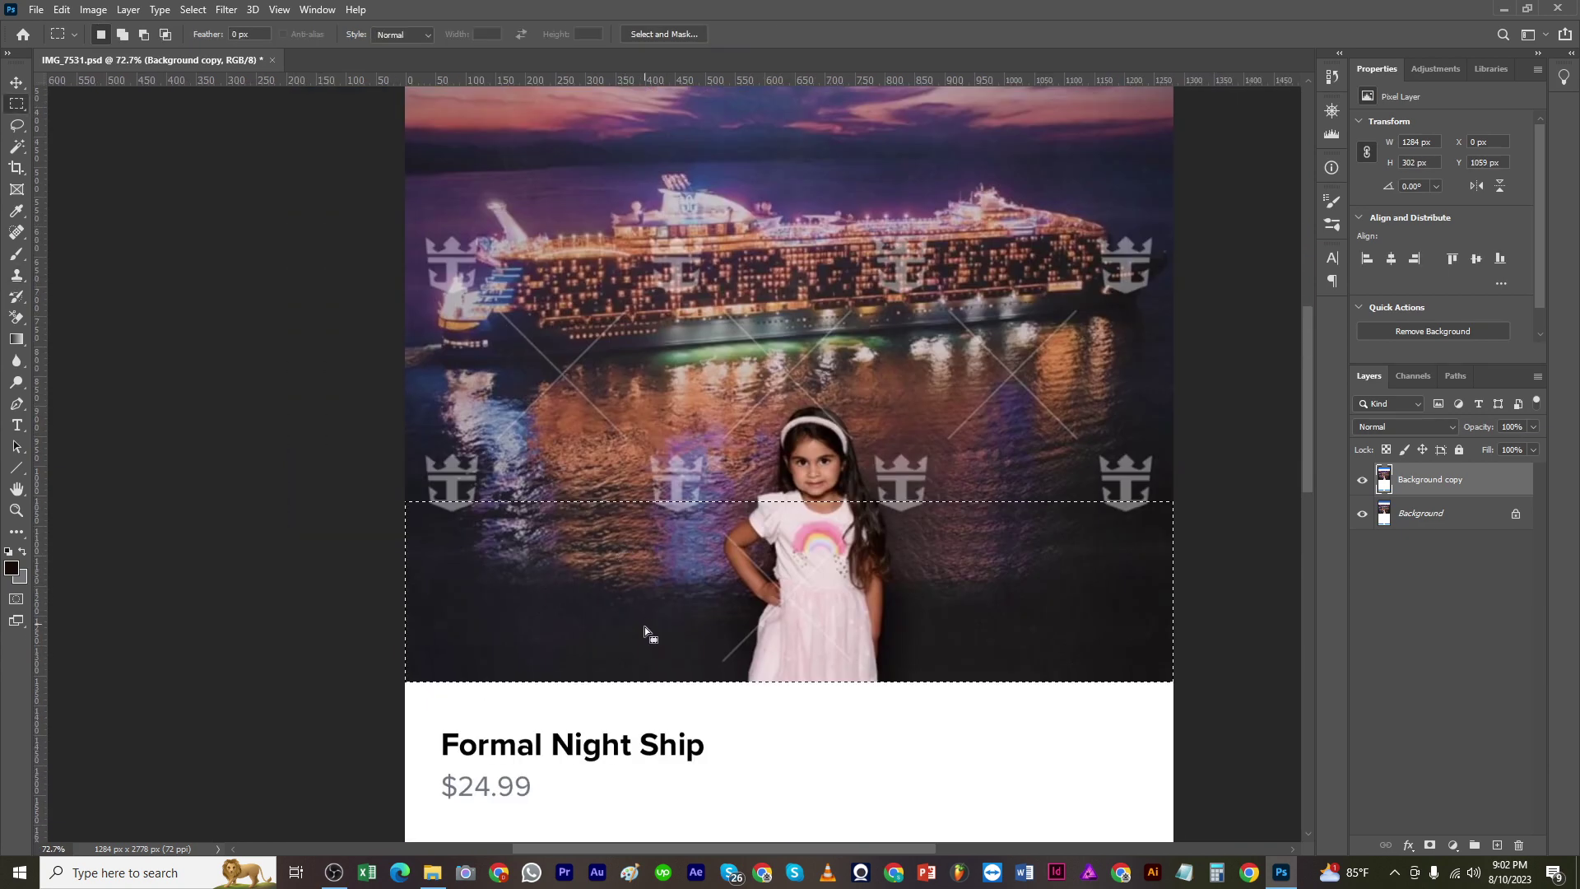
{"action": "left_click_drag", "start_coordinate": [650, 570], "coordinate": [698, 241]}
{"action": "left_click_drag", "start_coordinate": [699, 241], "coordinate": [637, 438]}
{"action": "scroll", "coordinate": [436, 428], "scroll_direction": "up", "scroll_amount": 3}
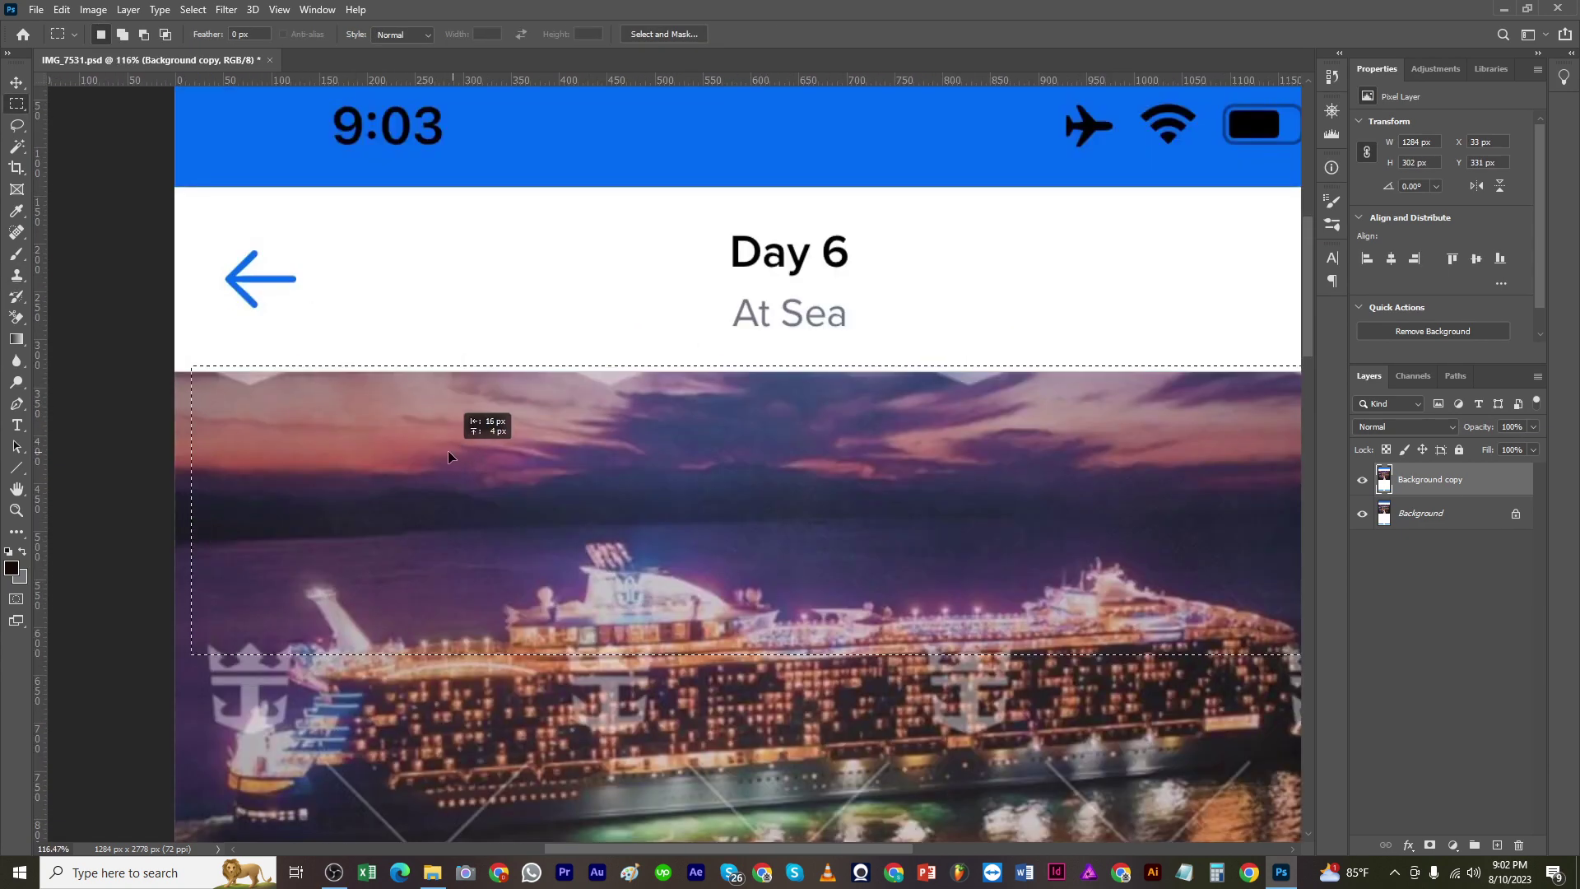
{"action": "left_click_drag", "start_coordinate": [468, 434], "coordinate": [472, 443]}
{"action": "scroll", "coordinate": [486, 436], "scroll_direction": "up", "scroll_amount": 5}
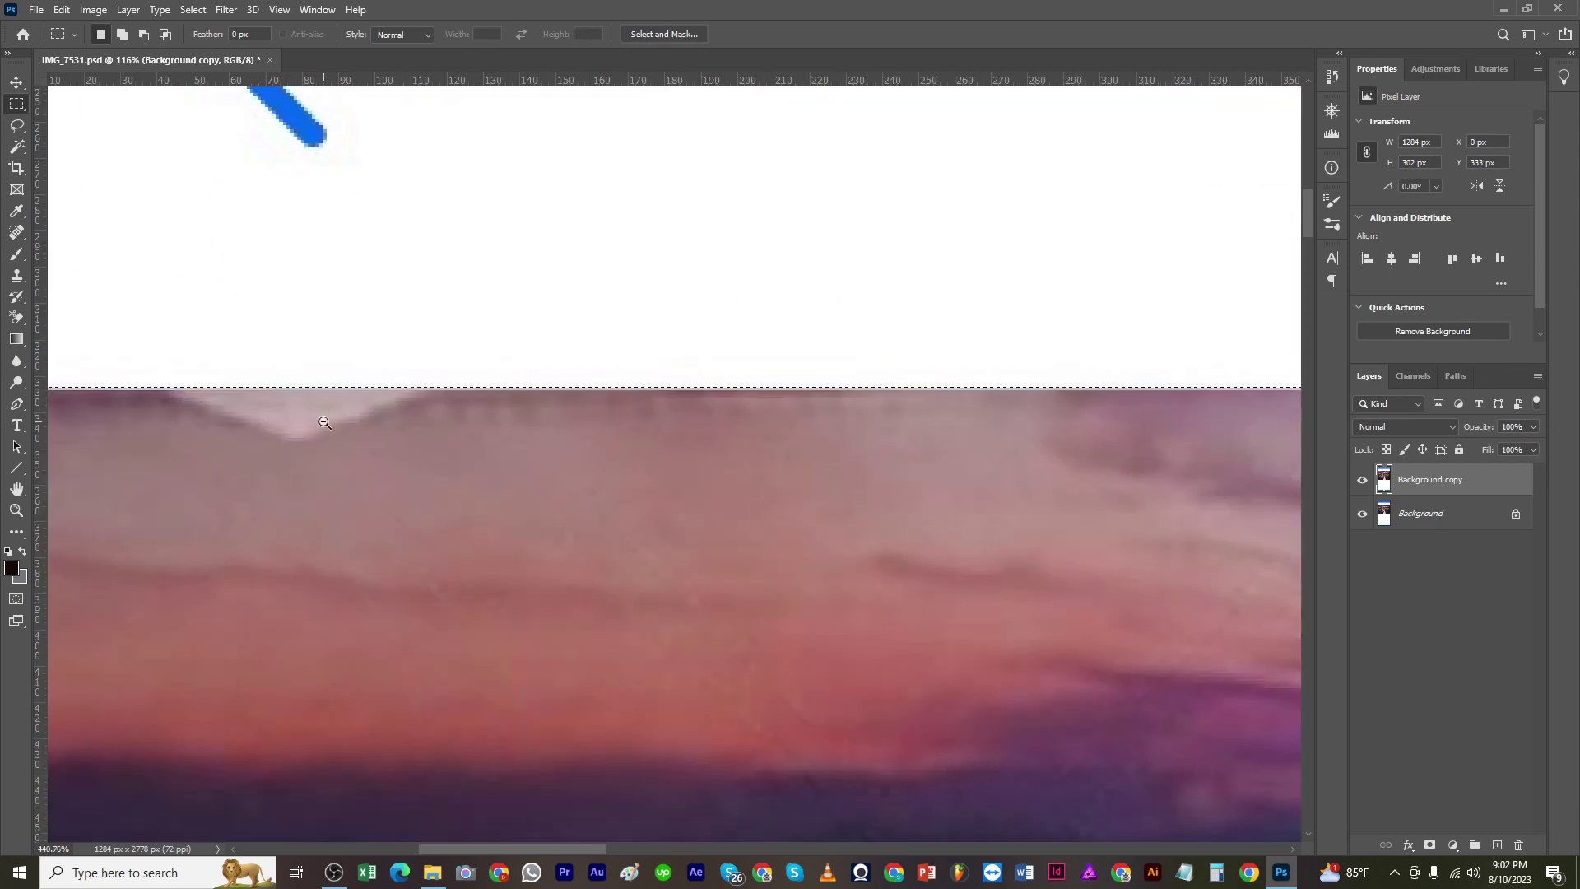
{"action": "key", "text": "Down"}
Step: Clone nearby sky over the leftmost crown tip at the photo's upper edge
{"action": "key", "text": "s"}
{"action": "scroll", "coordinate": [461, 411], "scroll_direction": "up", "scroll_amount": 2}
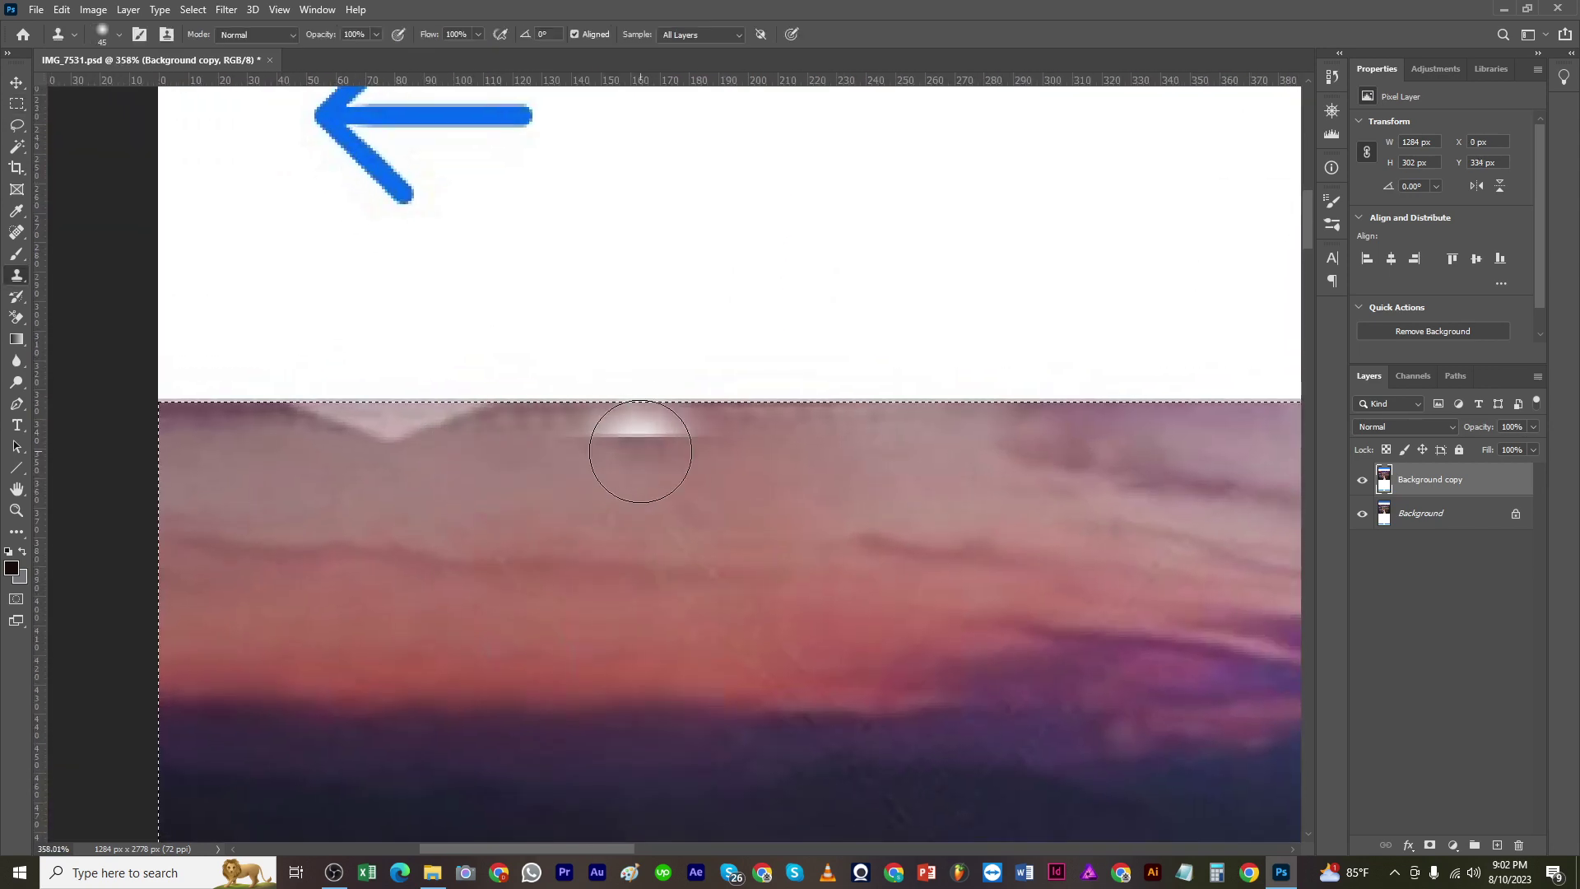
{"action": "left_click", "coordinate": [616, 424], "text": "alt"}
{"action": "mouse_move", "coordinate": [459, 424]}
{"action": "left_mouse_down"}
{"action": "mouse_move", "coordinate": [352, 424]}
{"action": "mouse_move", "coordinate": [414, 431]}
{"action": "left_mouse_up"}
Step: Clone nearby sky over the second crown tip from the left along the photo's upper edge
{"action": "scroll", "coordinate": [493, 444], "scroll_direction": "down", "scroll_amount": 7}
{"action": "scroll", "coordinate": [518, 432], "scroll_direction": "up", "scroll_amount": 3}
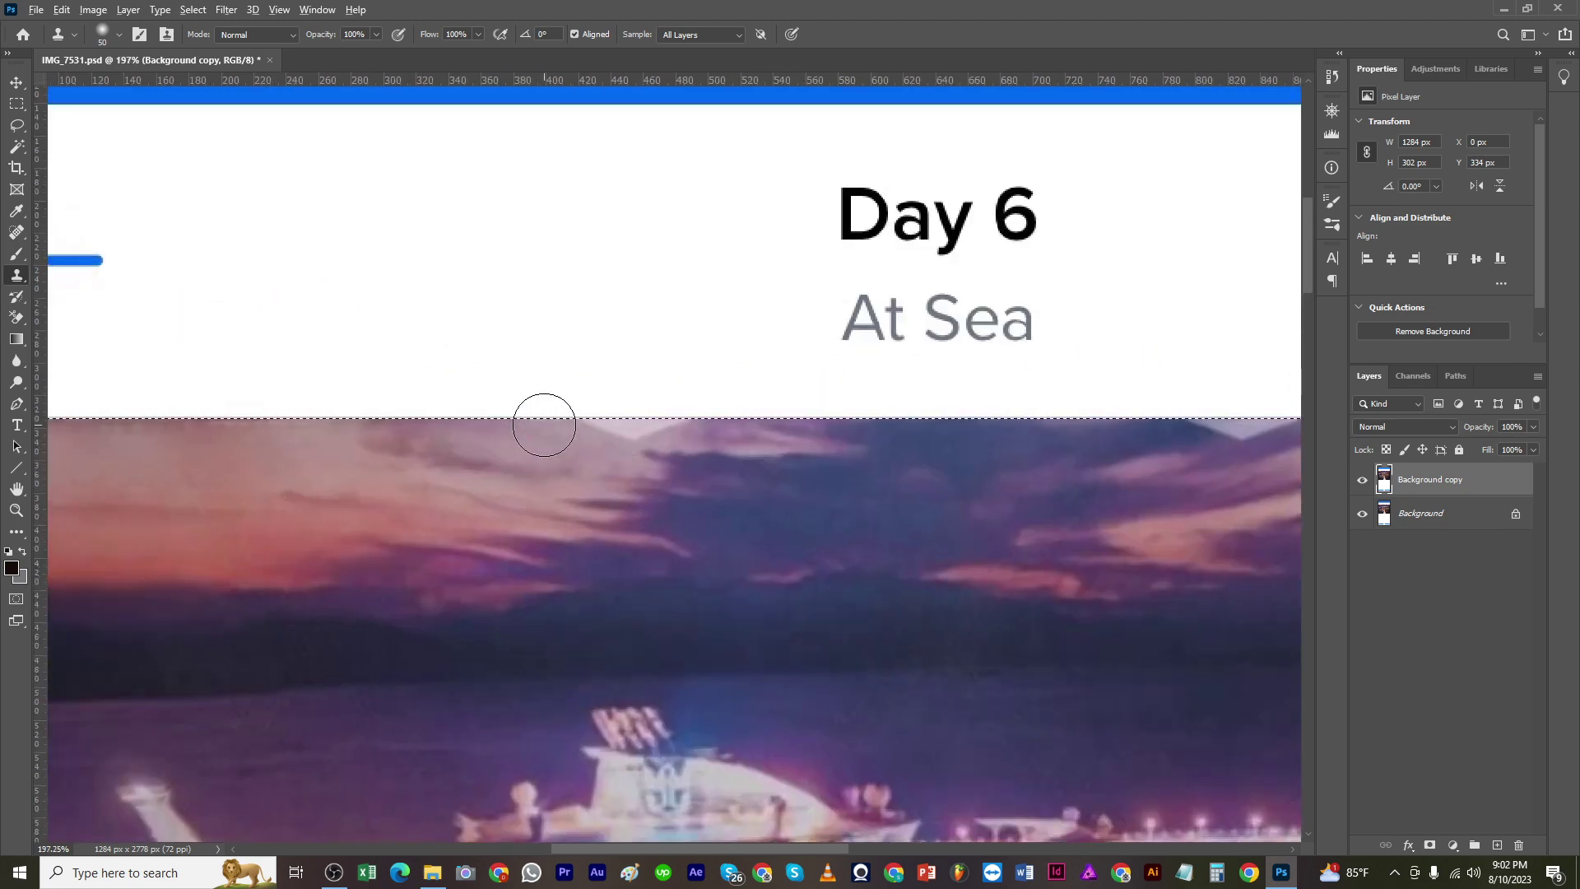
{"action": "left_click", "coordinate": [517, 424], "text": "alt"}
{"action": "left_click_drag", "start_coordinate": [603, 424], "coordinate": [648, 414]}
{"action": "scroll", "coordinate": [576, 436], "scroll_direction": "down", "scroll_amount": 3}
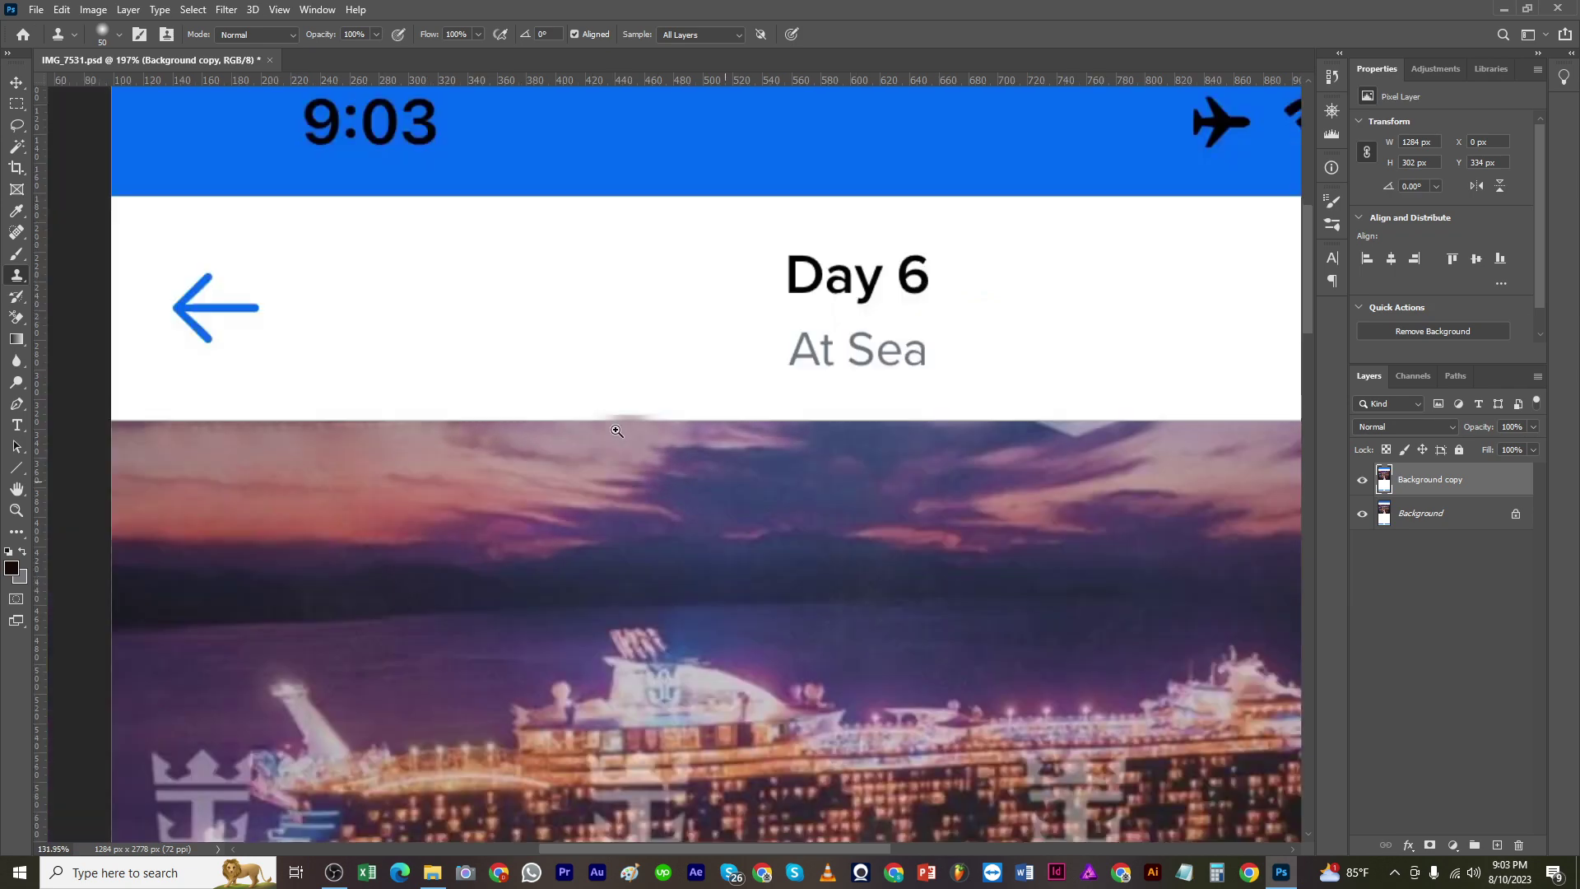
{"action": "scroll", "coordinate": [555, 467], "scroll_direction": "up", "scroll_amount": 3}
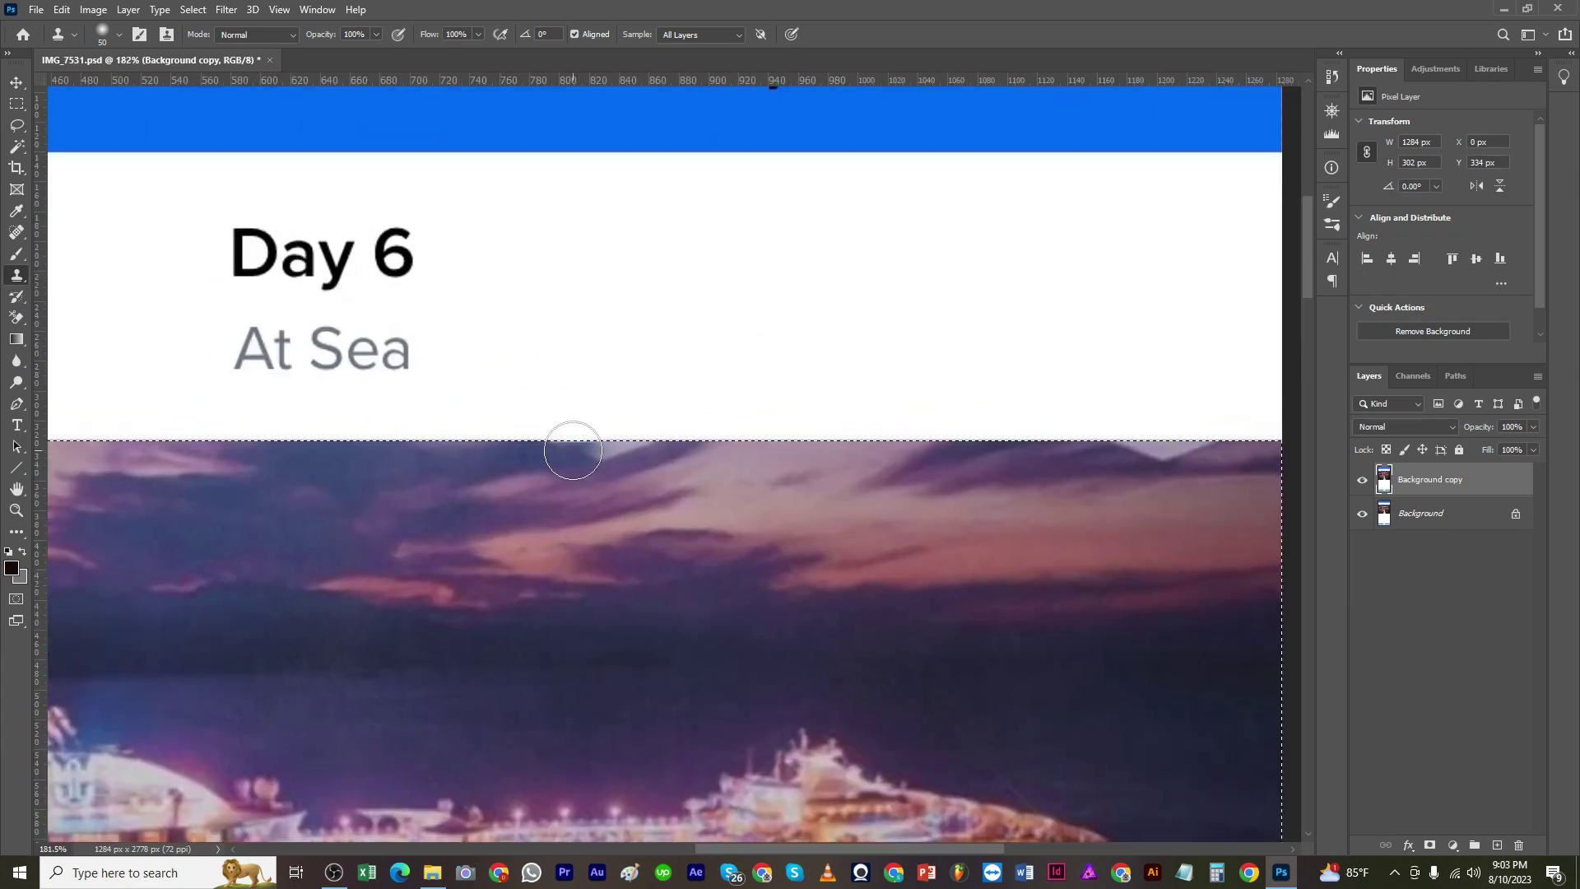
Step: Clone nearby sky over the third crown tip from the left along the photo's upper edge, then sample sky with a smaller brush
{"action": "left_click_drag", "start_coordinate": [564, 446], "coordinate": [648, 446]}
{"action": "key", "text": "bracketleft"}
{"action": "key", "text": "bracketleft"}
{"action": "key", "text": "bracketleft"}
{"action": "left_click", "coordinate": [645, 461], "text": "alt"}
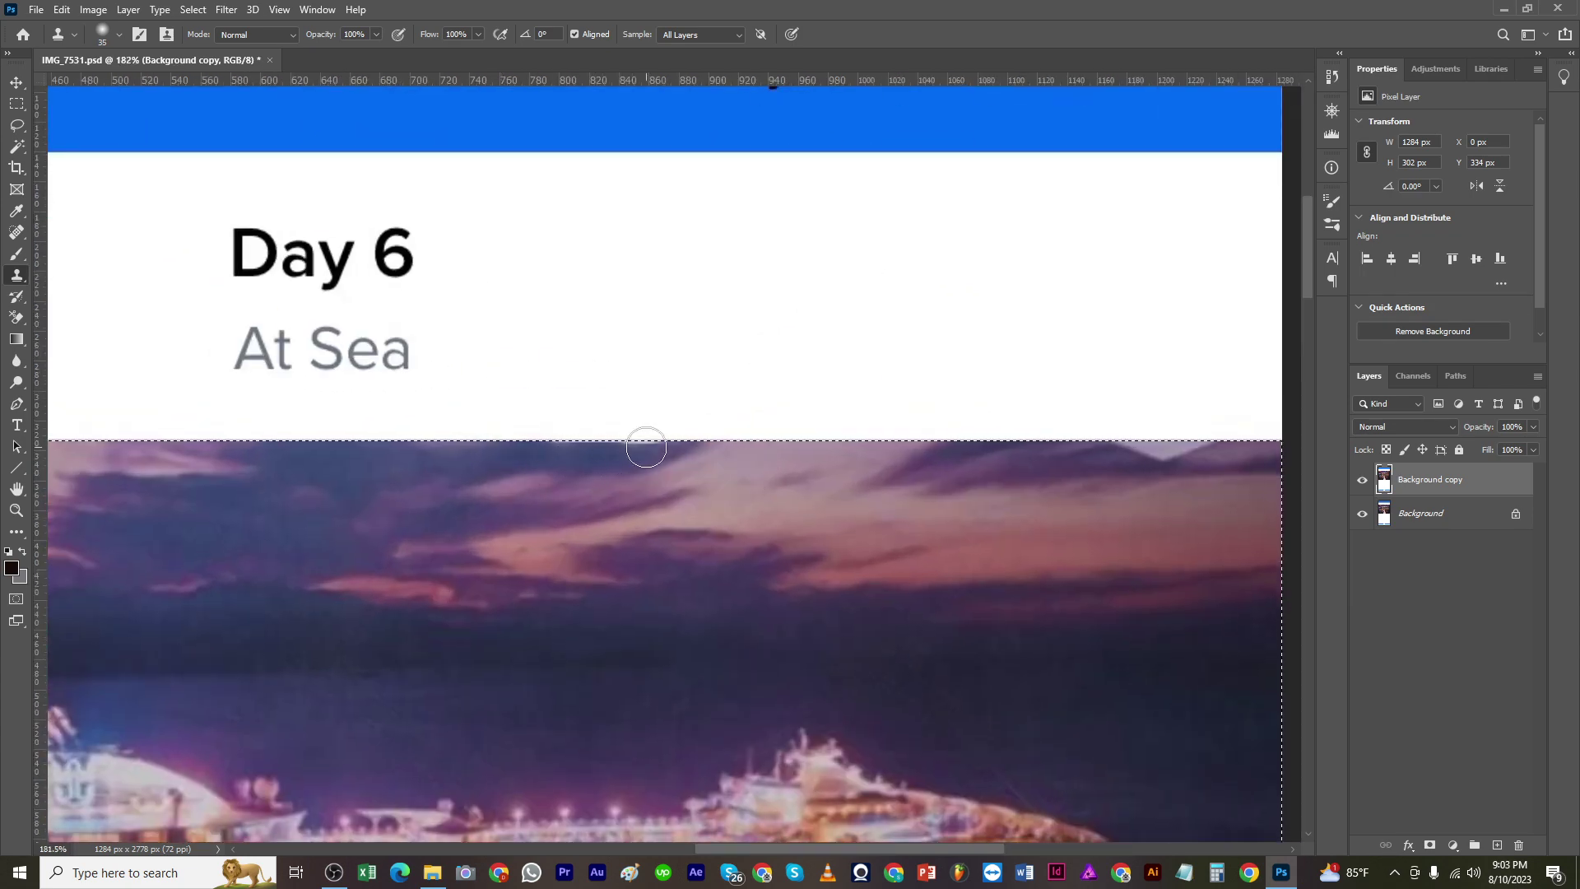
Step: Clone nearby sky over the rightmost crown tip at the photo's upper edge, deselect, and save the file
{"action": "scroll", "coordinate": [494, 461], "scroll_direction": "right", "scroll_amount": 5}
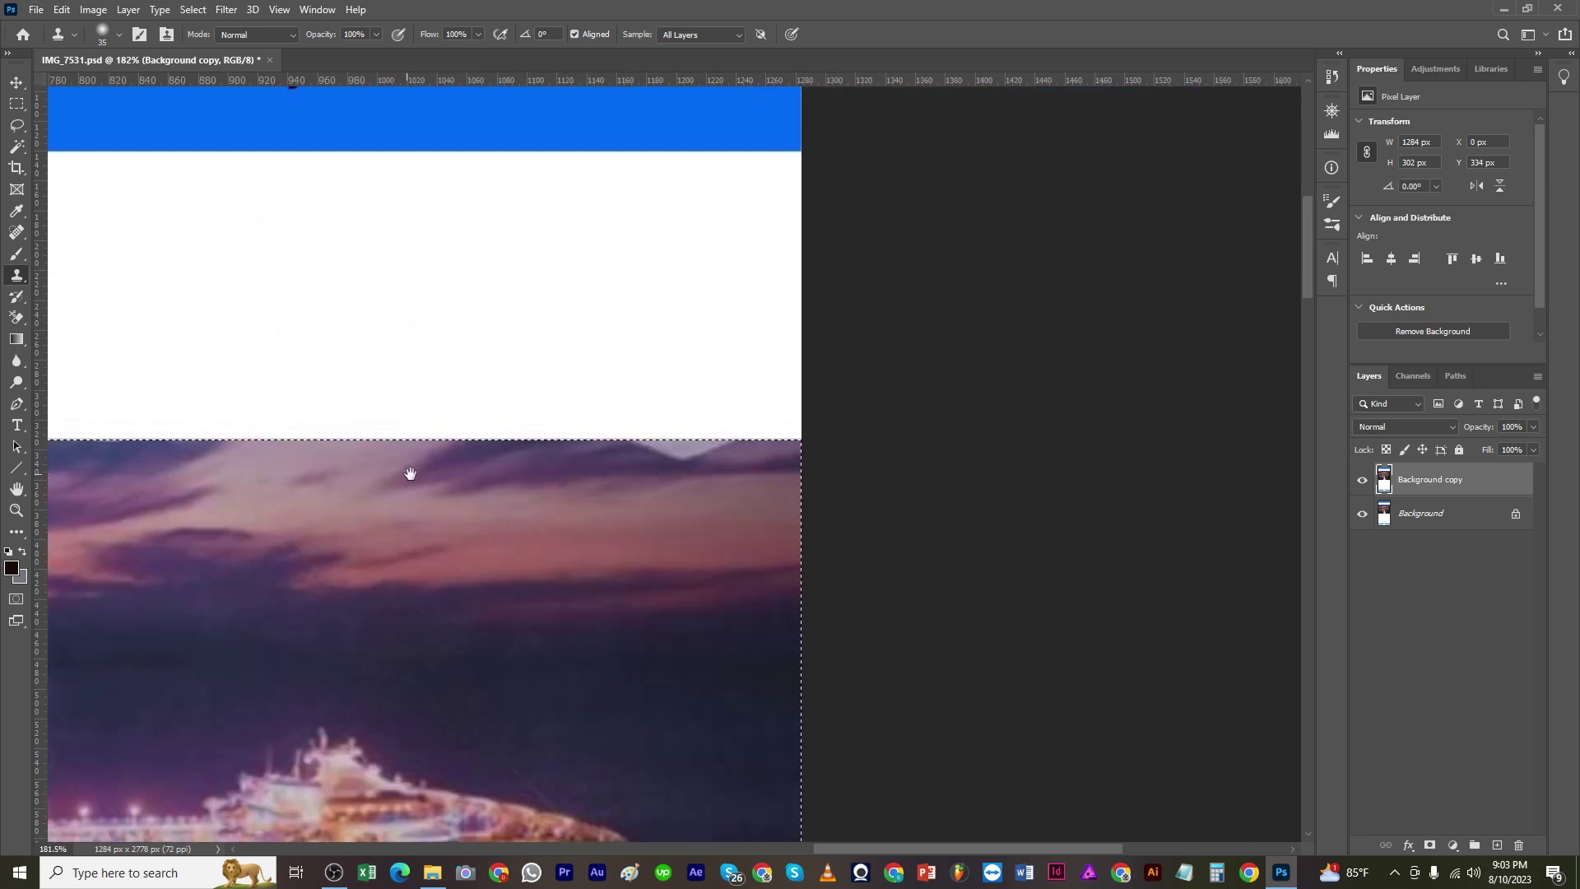
{"action": "mouse_move", "coordinate": [575, 450]}
{"action": "left_mouse_down"}
{"action": "mouse_move", "coordinate": [724, 449]}
{"action": "mouse_move", "coordinate": [519, 503]}
{"action": "left_mouse_up"}
{"action": "left_click", "coordinate": [751, 456], "text": "alt"}
{"action": "key", "text": "ctrl+d"}
{"action": "key", "text": "ctrl+minus"}
{"action": "key", "text": "ctrl+minus"}
{"action": "key", "text": "ctrl+s"}
Step: Lasso the leftmost crown-anchor mark in the water and subtract the gaps beside the anchor shaft from the selection
{"action": "left_click_drag", "start_coordinate": [626, 514], "coordinate": [830, 413]}
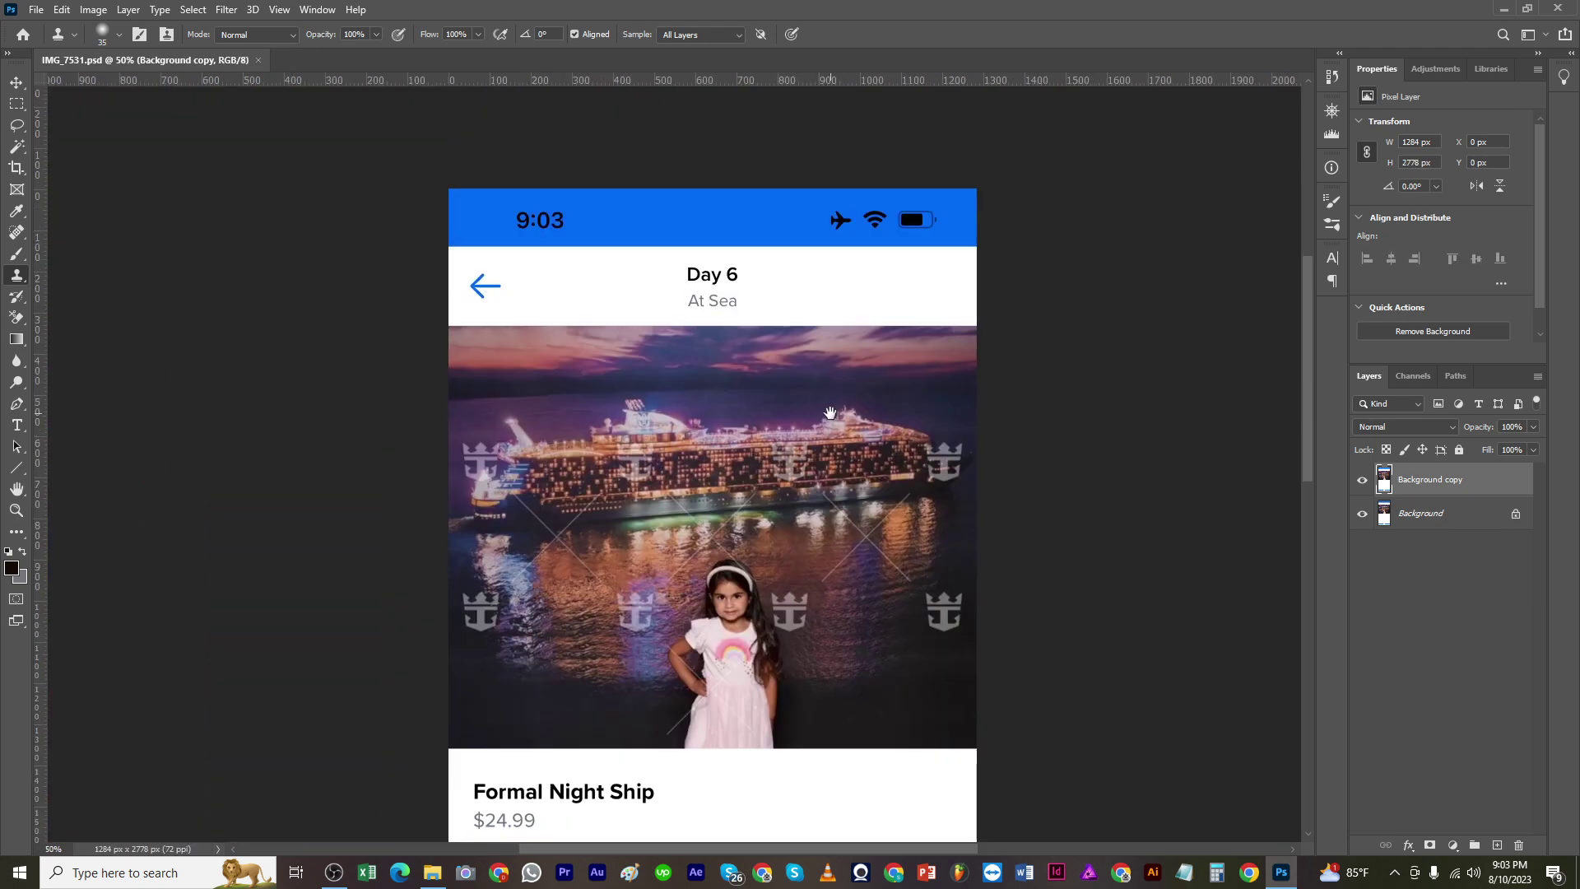
{"action": "key", "text": "l"}
{"action": "left_click_drag", "start_coordinate": [467, 625], "coordinate": [593, 597]}
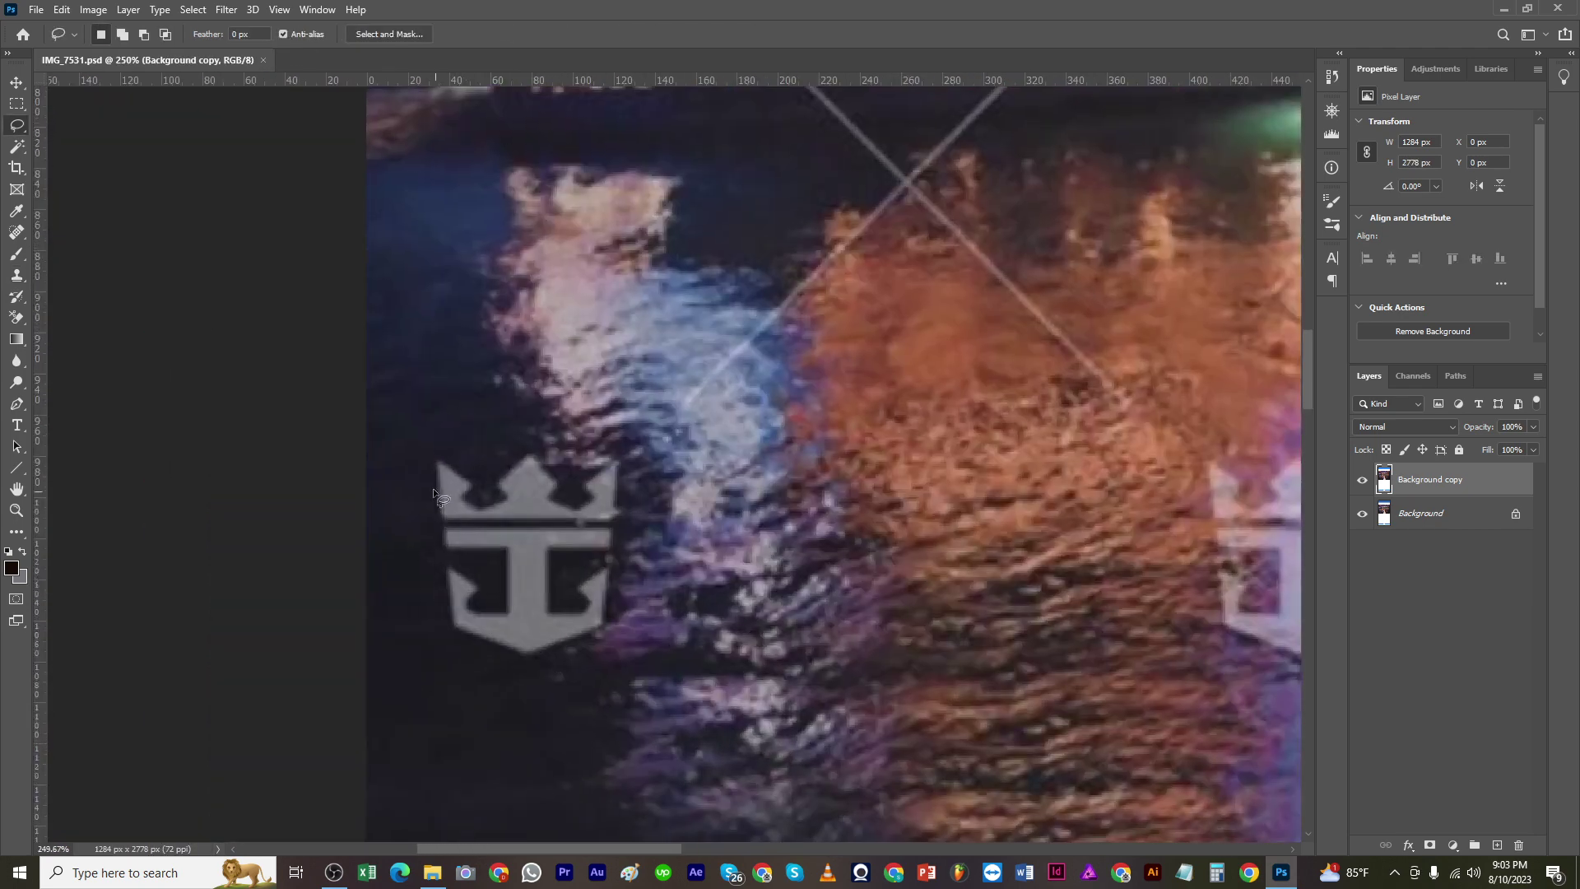
{"action": "mouse_move", "coordinate": [435, 556]}
{"action": "left_mouse_down"}
{"action": "mouse_move", "coordinate": [457, 630]}
{"action": "mouse_move", "coordinate": [431, 528]}
{"action": "mouse_move", "coordinate": [440, 614]}
{"action": "mouse_move", "coordinate": [483, 650]}
{"action": "left_mouse_up"}
{"action": "mouse_move", "coordinate": [507, 449]}
{"action": "left_mouse_down"}
{"action": "mouse_move", "coordinate": [609, 489]}
{"action": "mouse_move", "coordinate": [599, 473]}
{"action": "mouse_move", "coordinate": [620, 464]}
{"action": "mouse_move", "coordinate": [549, 452]}
{"action": "mouse_move", "coordinate": [625, 463]}
{"action": "mouse_move", "coordinate": [611, 652]}
{"action": "mouse_move", "coordinate": [608, 622]}
{"action": "mouse_move", "coordinate": [572, 636]}
{"action": "mouse_move", "coordinate": [605, 619]}
{"action": "mouse_move", "coordinate": [552, 578]}
{"action": "mouse_move", "coordinate": [569, 604]}
{"action": "mouse_move", "coordinate": [595, 561]}
{"action": "left_mouse_up"}
{"action": "key", "text": "ctrl+z"}
{"action": "left_click", "coordinate": [123, 35]}
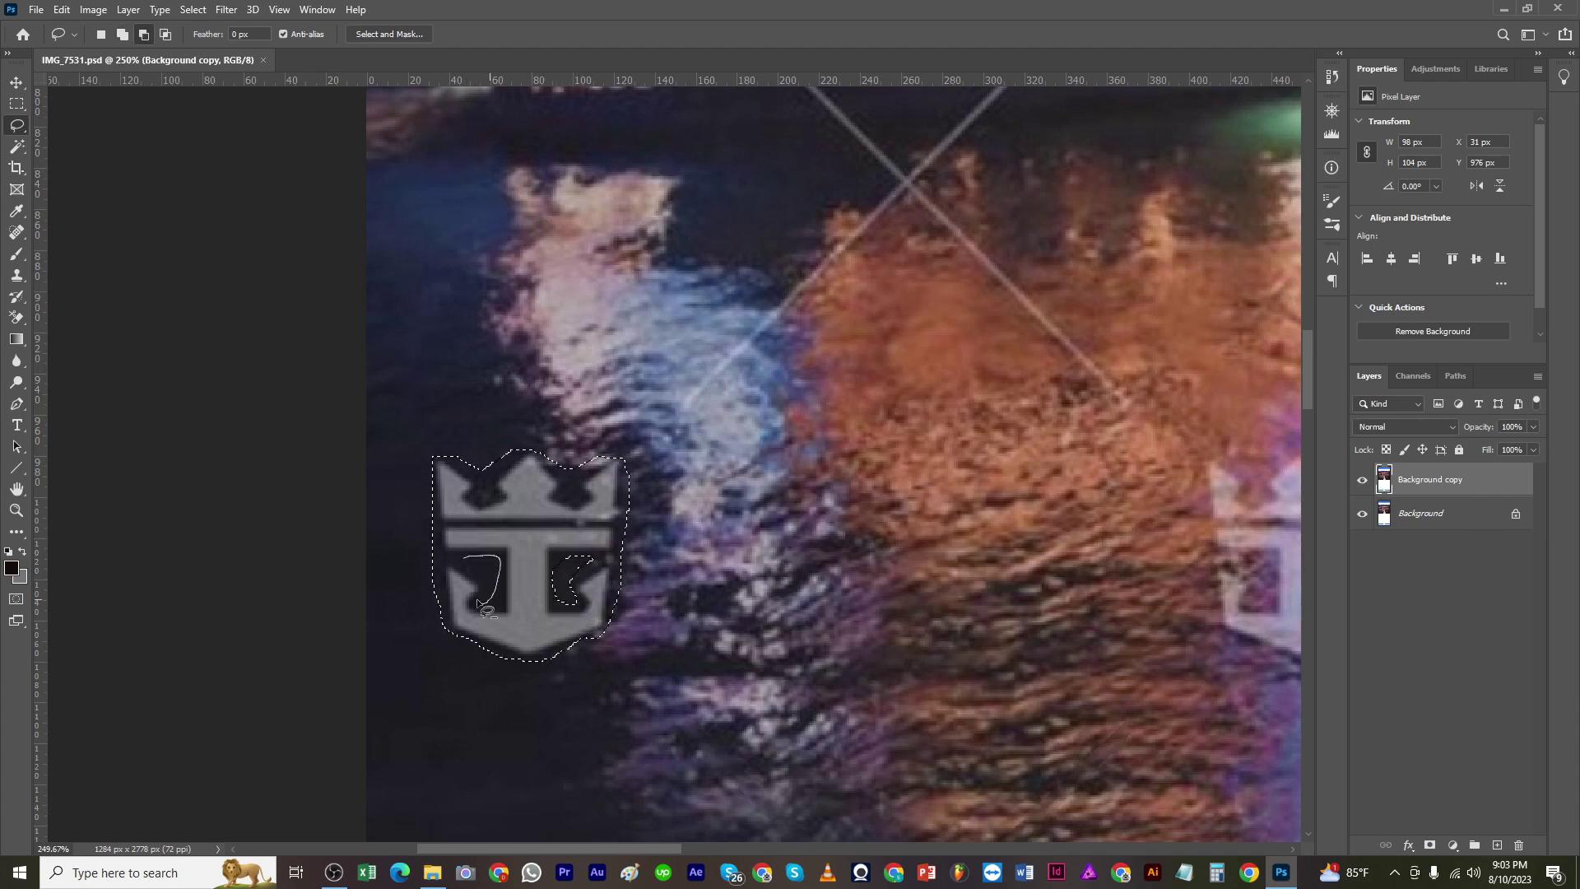
{"action": "mouse_move", "coordinate": [477, 600]}
{"action": "left_mouse_down"}
{"action": "mouse_move", "coordinate": [481, 561]}
{"action": "mouse_move", "coordinate": [465, 567]}
{"action": "mouse_move", "coordinate": [494, 577]}
{"action": "mouse_move", "coordinate": [497, 561]}
{"action": "left_mouse_up"}
Step: Content-aware fill the selected leftmost crown-anchor mark, deselect, and compare the result with the previous state
{"action": "key", "text": "shift+F5"}
{"action": "key", "text": "Return"}
{"action": "key", "text": "ctrl+d"}
{"action": "scroll", "coordinate": [595, 633], "scroll_direction": "down", "scroll_amount": 6}
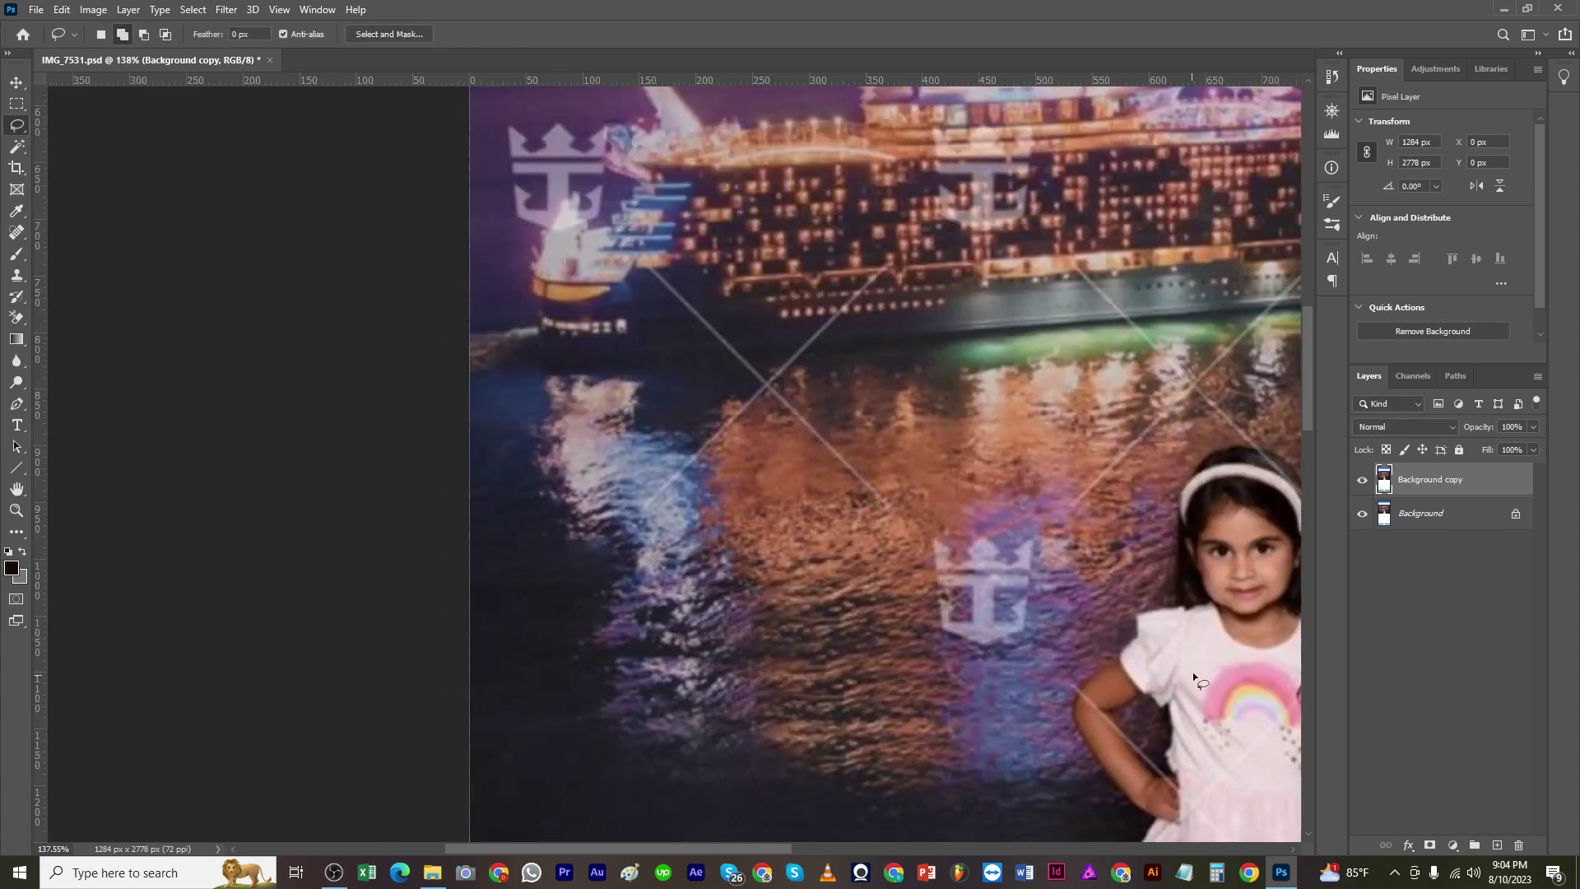
{"action": "key", "text": "ctrl+z"}
{"action": "key", "text": "ctrl+shift+z"}
Step: Lasso the crown-anchor mark on the purple reflection just left of the girl and remove it with content-aware fill
{"action": "key", "text": "s"}
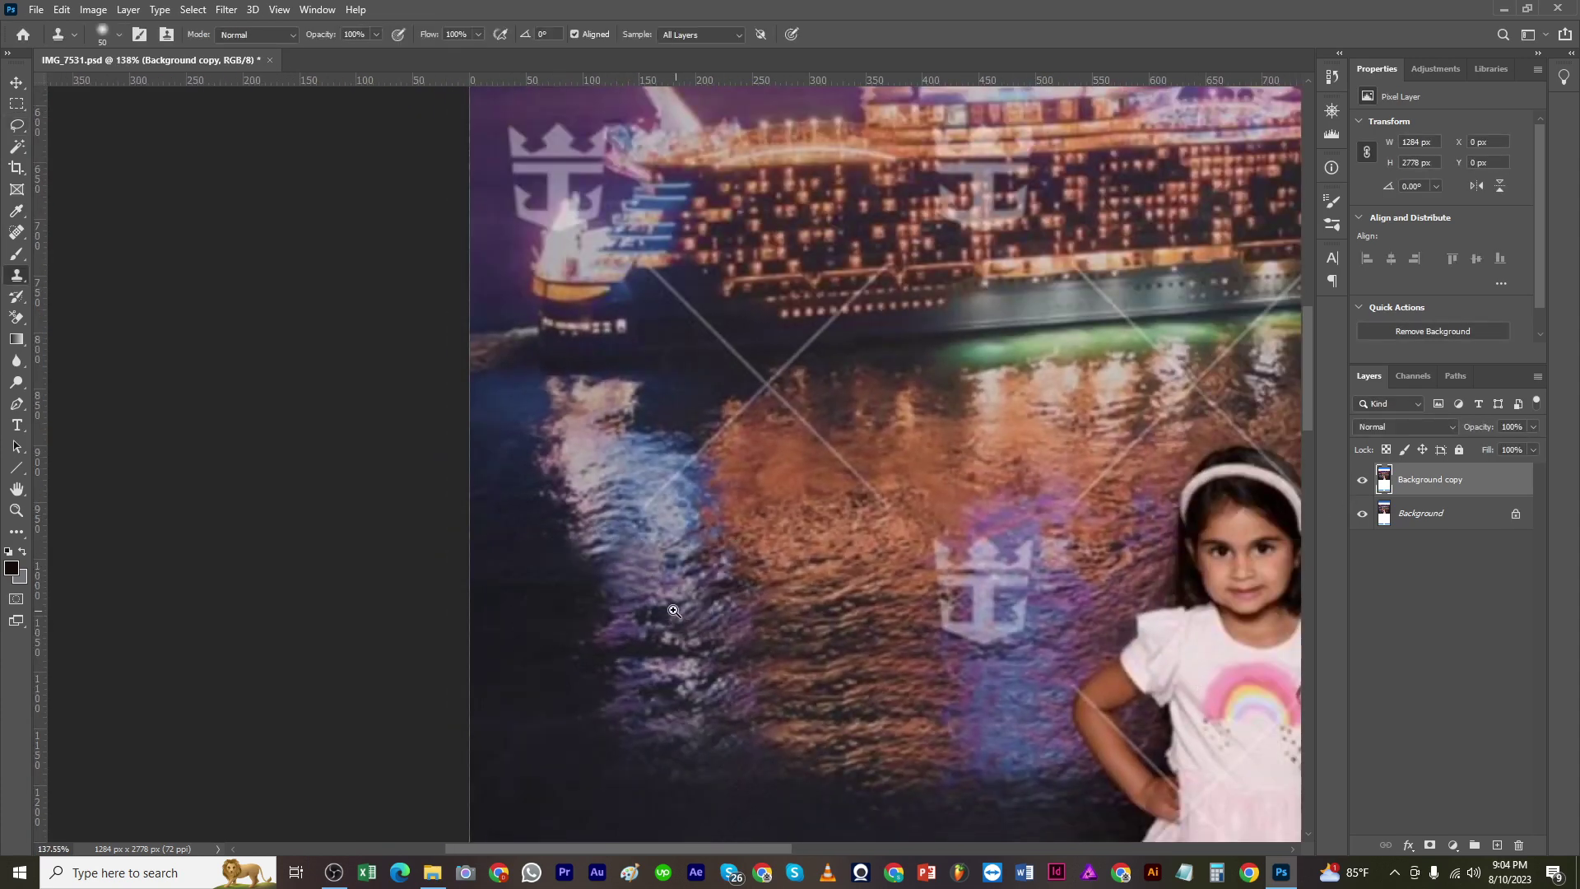
{"action": "left_click_drag", "start_coordinate": [674, 611], "coordinate": [615, 614]}
{"action": "key", "text": "l"}
{"action": "left_click_drag", "start_coordinate": [1097, 662], "coordinate": [1168, 650]}
{"action": "left_click_drag", "start_coordinate": [1142, 610], "coordinate": [758, 567]}
{"action": "left_click_drag", "start_coordinate": [901, 562], "coordinate": [423, 557]}
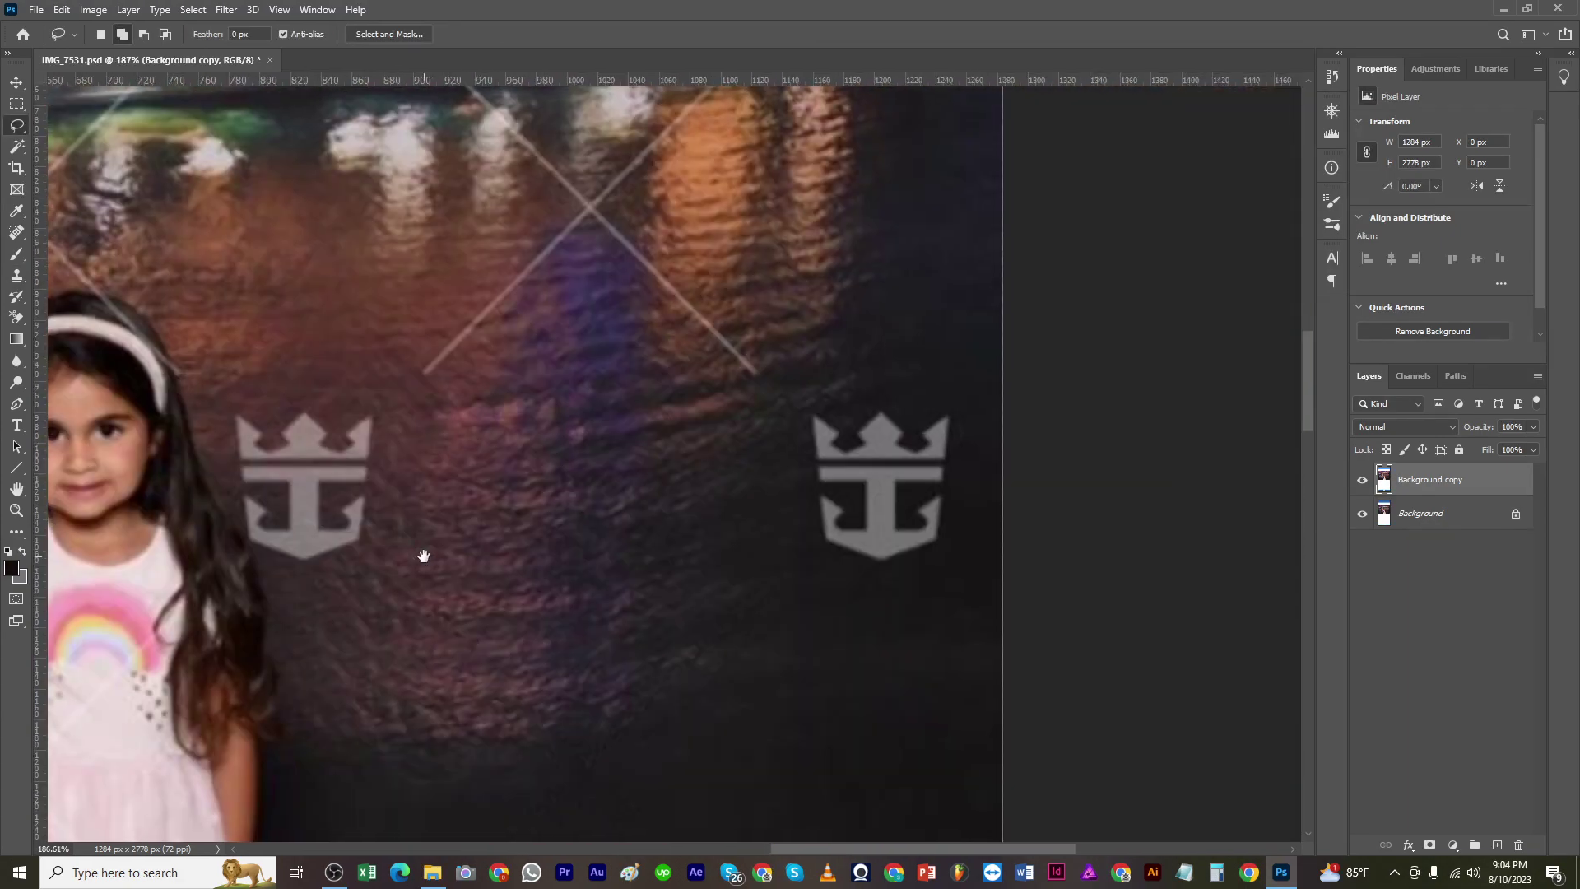
{"action": "key", "text": "ctrl+0"}
{"action": "scroll", "coordinate": [440, 458], "scroll_direction": "up", "scroll_amount": 5}
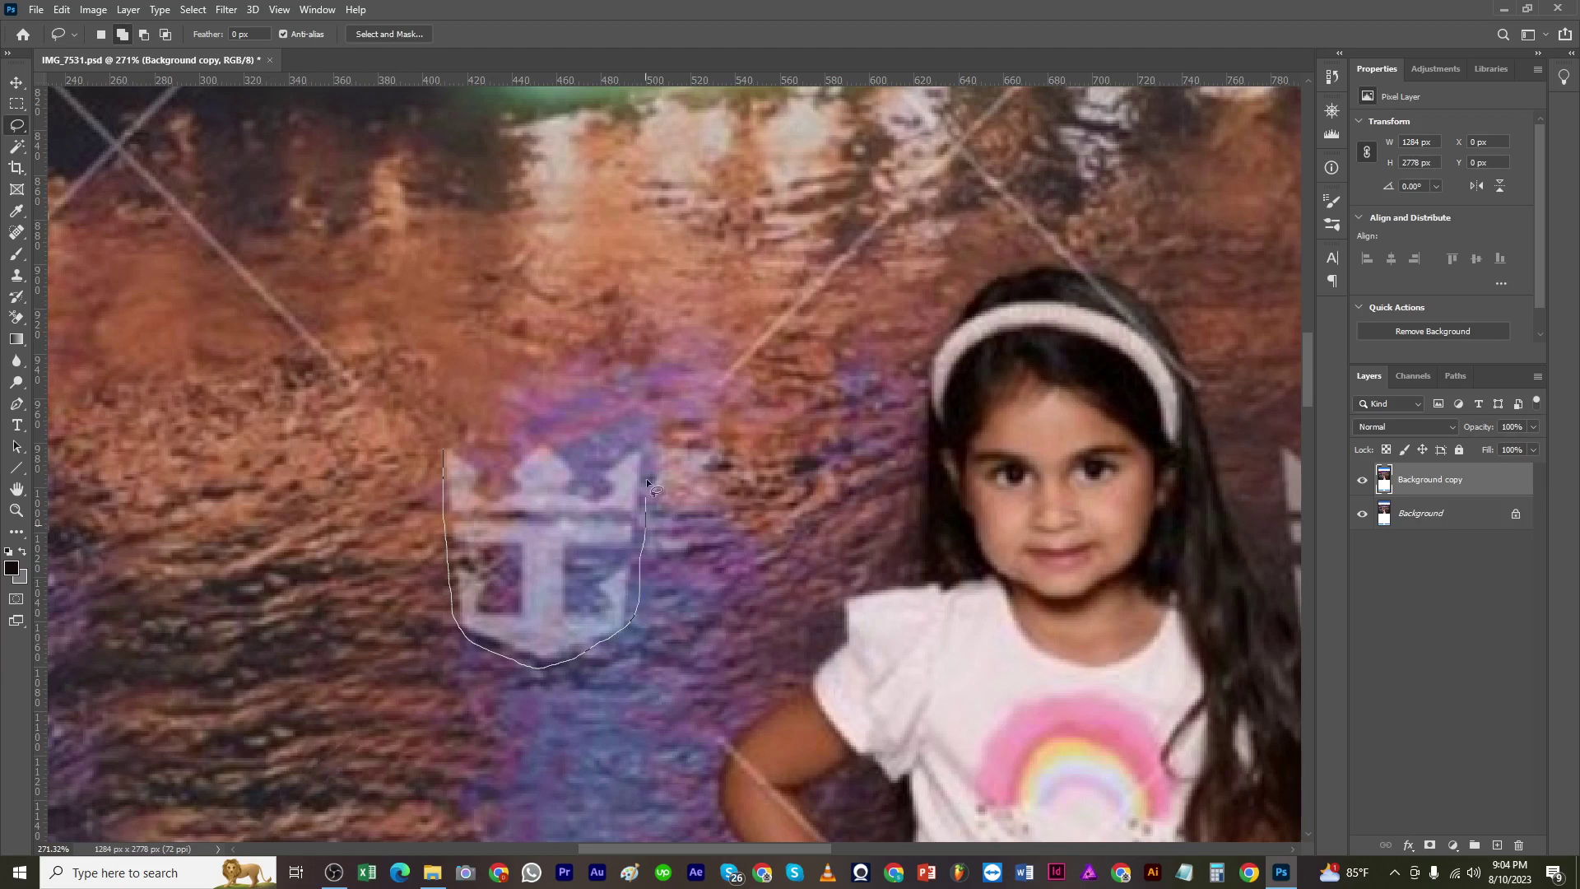
{"action": "left_click_drag", "start_coordinate": [545, 436], "coordinate": [445, 453]}
{"action": "key", "text": "shift+F5"}
{"action": "key", "text": "Return"}
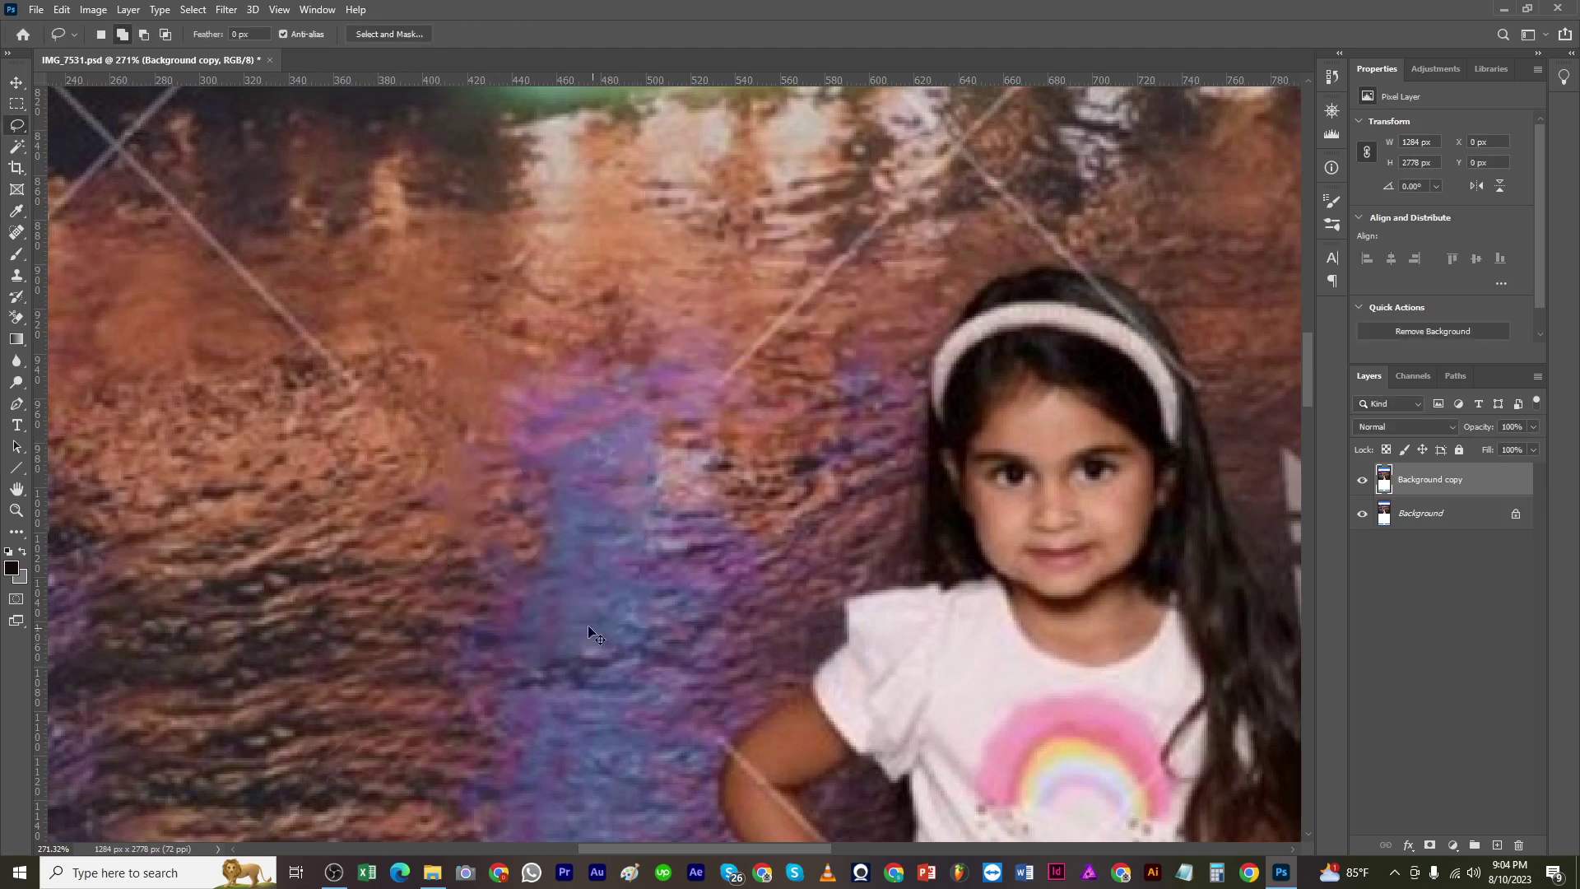
{"action": "key", "text": "ctrl+d"}
Step: Set the Clone Stamp opacity to 71%
{"action": "key", "text": "s"}
{"action": "left_click_drag", "start_coordinate": [376, 35], "coordinate": [353, 56]}
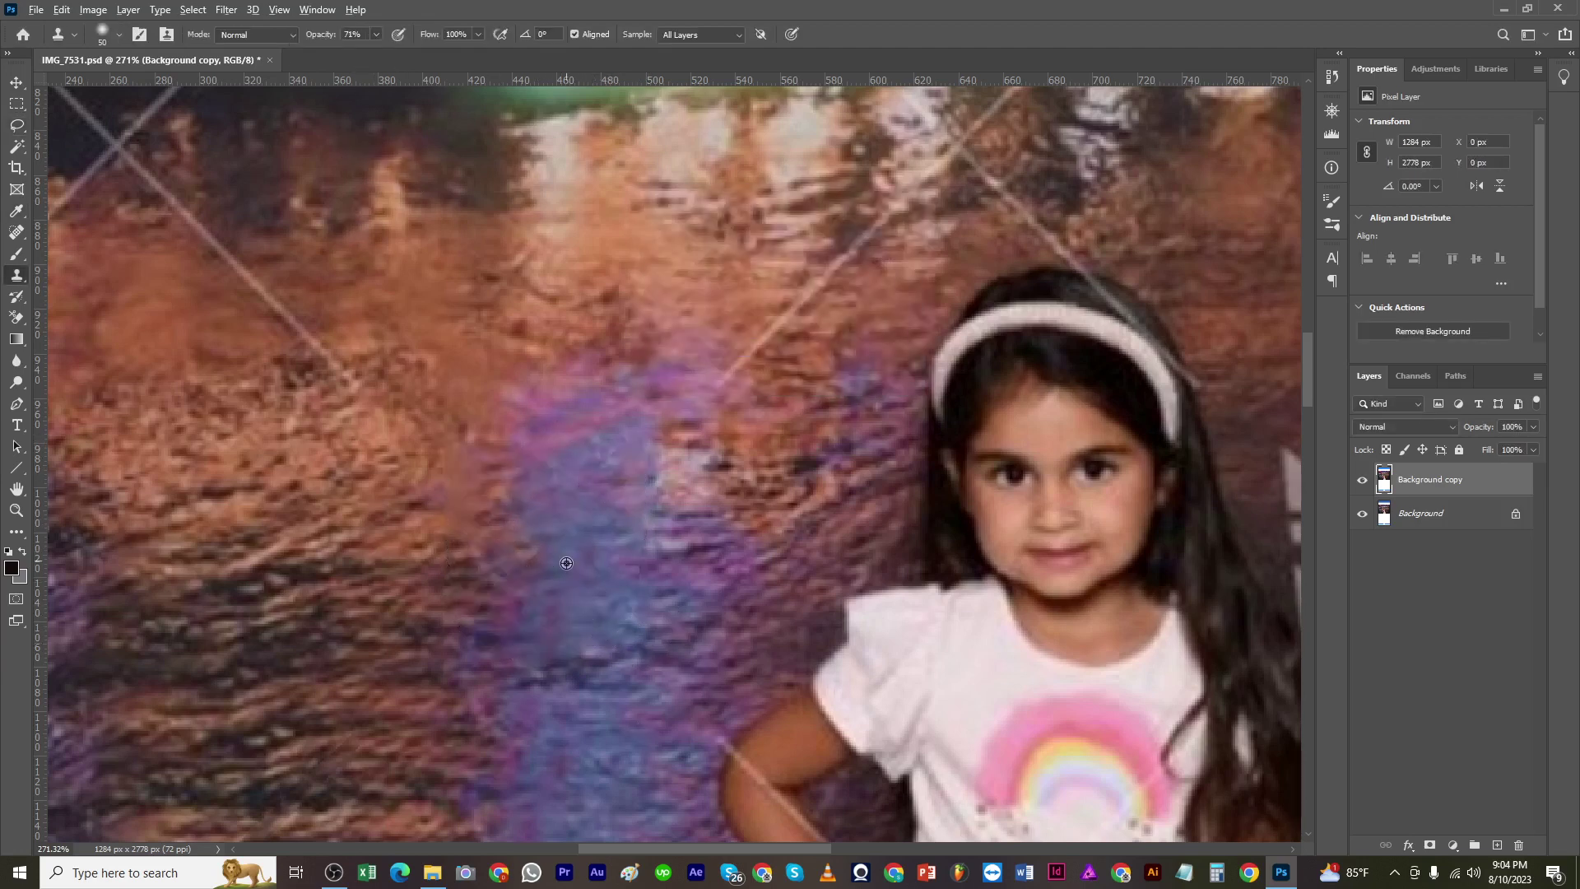
Step: Lasso the crown-anchor mark beside the girl's long hair and remove it with content-aware fill
{"action": "key", "text": "ctrl+0"}
{"action": "scroll", "coordinate": [707, 551], "scroll_direction": "up", "scroll_amount": 5}
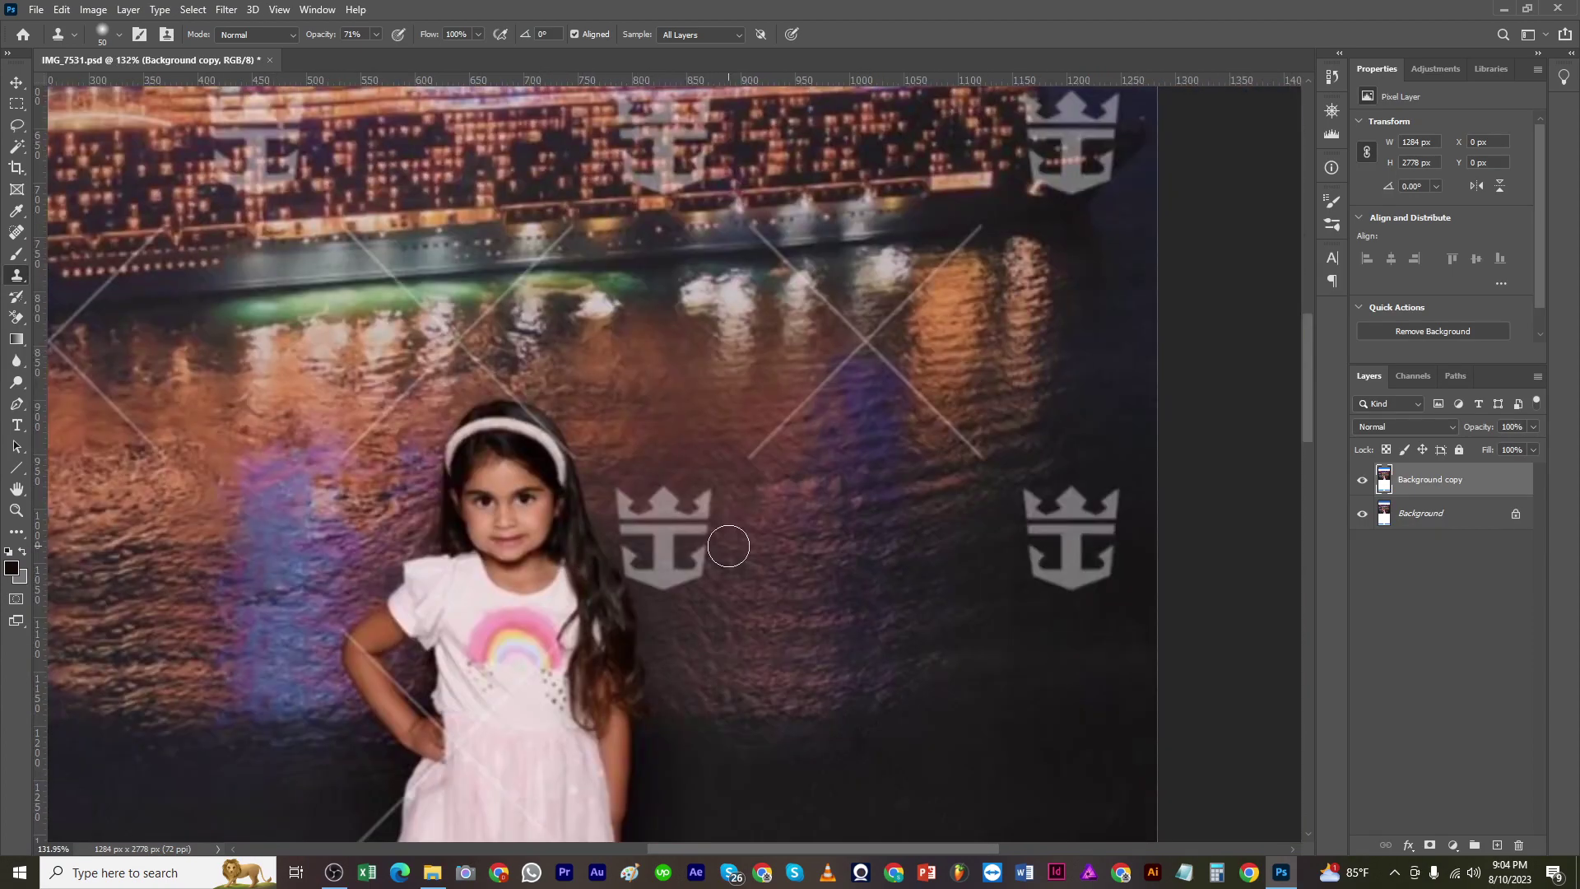
{"action": "key", "text": "l"}
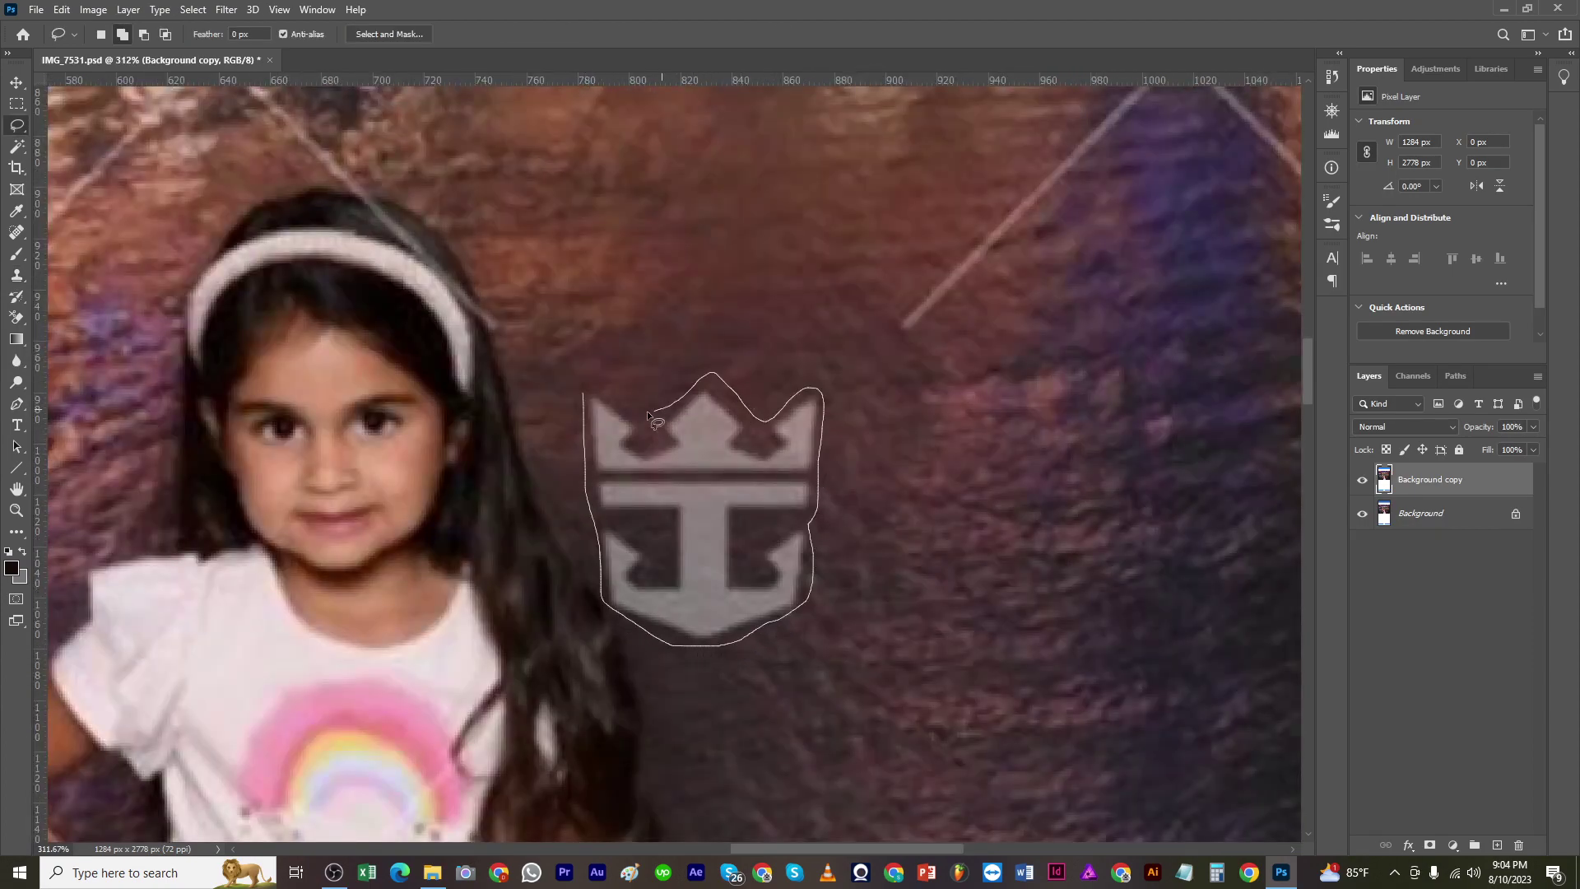
{"action": "left_click_drag", "start_coordinate": [647, 411], "coordinate": [584, 396]}
{"action": "key", "text": "shift+F5"}
{"action": "key", "text": "Return"}
{"action": "scroll", "coordinate": [679, 617], "scroll_direction": "down", "scroll_amount": 5}
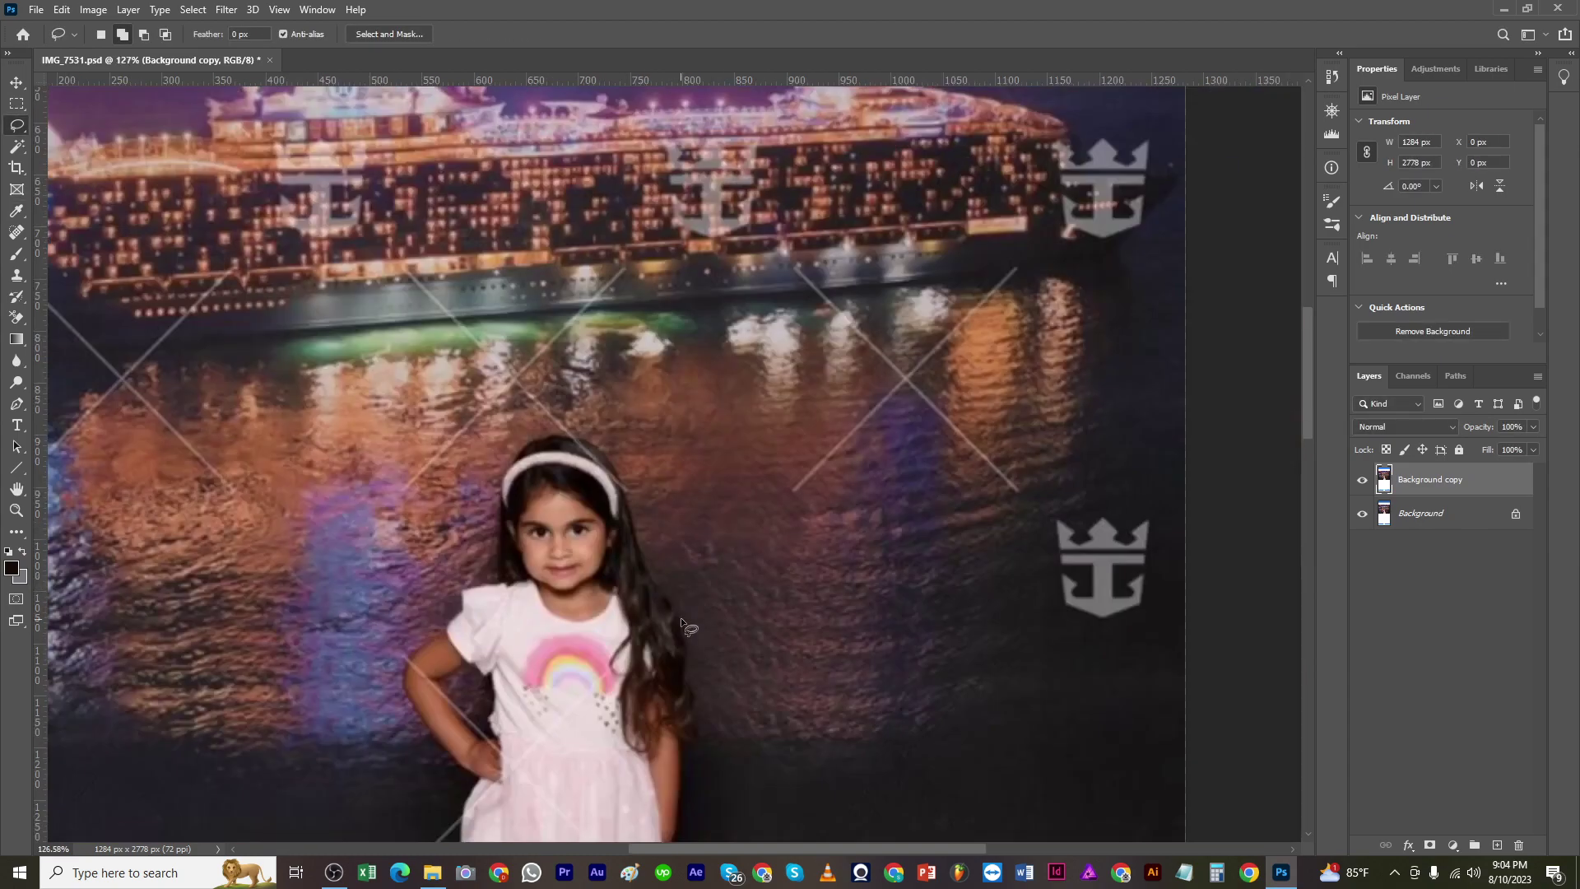
Step: Lasso the rightmost crown-anchor mark on the dark water, remove it with content-aware fill, and deselect
{"action": "key", "text": "s"}
{"action": "scroll", "coordinate": [693, 551], "scroll_direction": "down", "scroll_amount": 3}
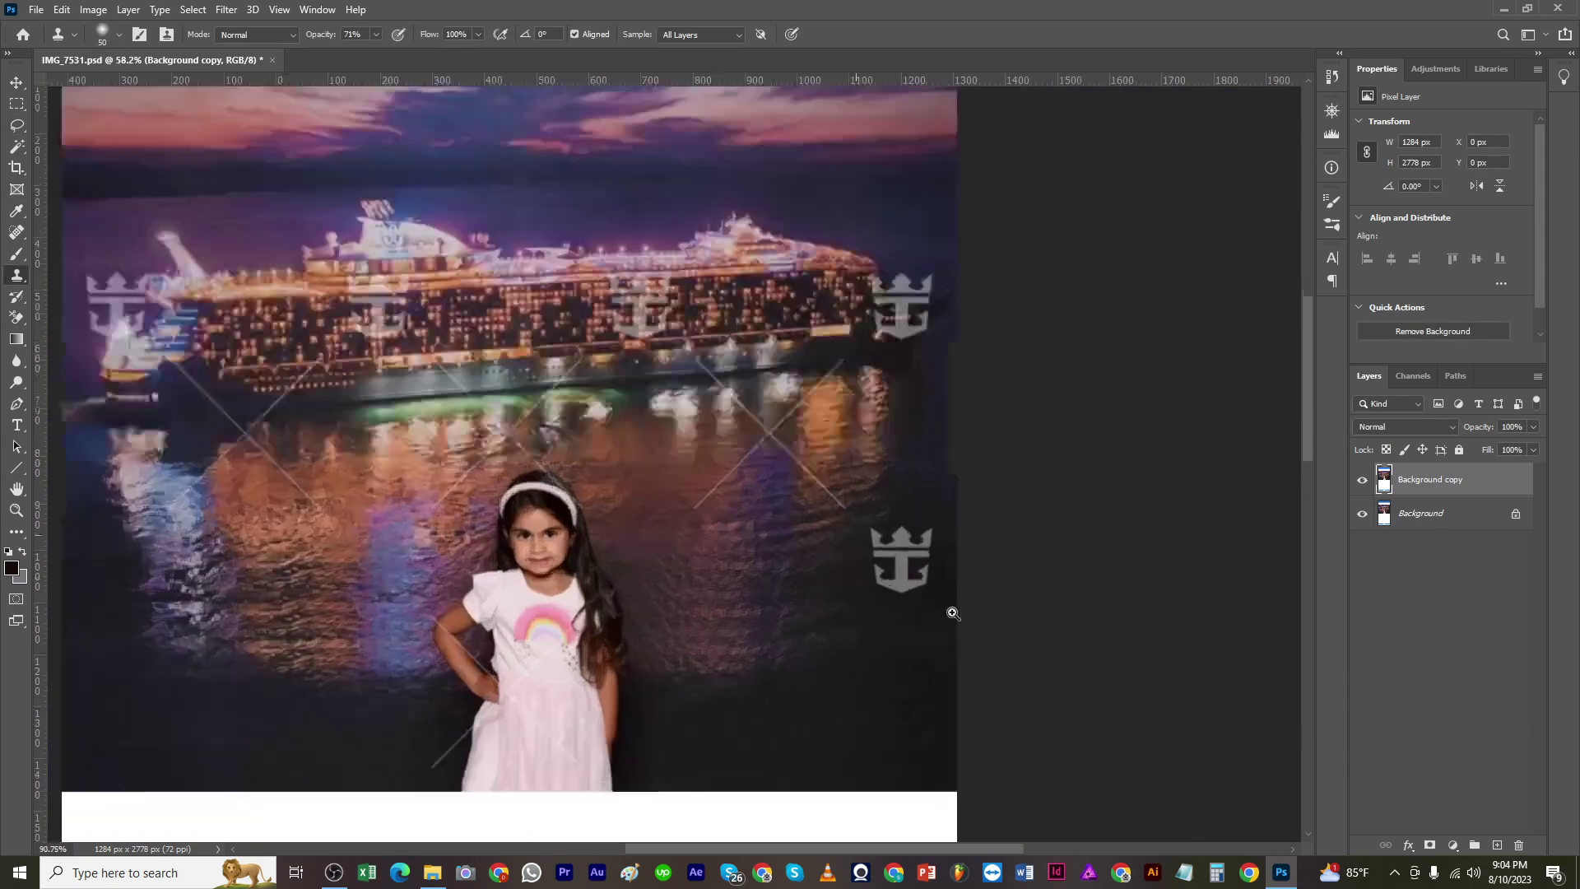
{"action": "scroll", "coordinate": [940, 585], "scroll_direction": "up", "scroll_amount": 2}
{"action": "key", "text": "l"}
{"action": "scroll", "coordinate": [940, 585], "scroll_direction": "up", "scroll_amount": 3}
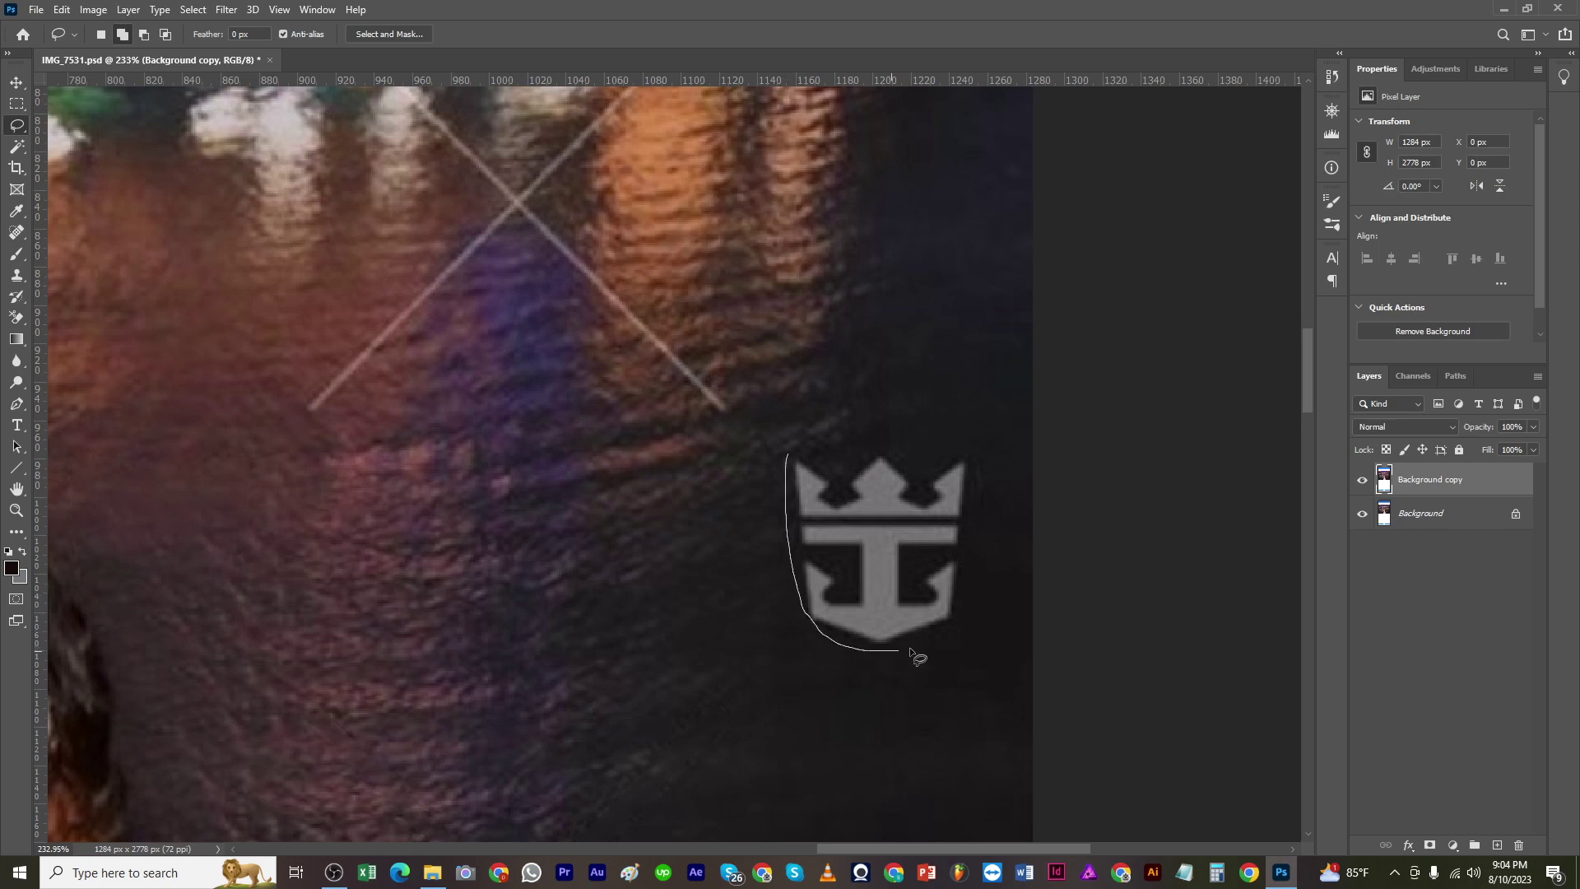
{"action": "mouse_move", "coordinate": [910, 647]}
{"action": "left_mouse_down"}
{"action": "mouse_move", "coordinate": [965, 604]}
{"action": "mouse_move", "coordinate": [975, 490]}
{"action": "mouse_move", "coordinate": [863, 436]}
{"action": "mouse_move", "coordinate": [782, 466]}
{"action": "mouse_move", "coordinate": [830, 586]}
{"action": "mouse_move", "coordinate": [915, 647]}
{"action": "left_mouse_up"}
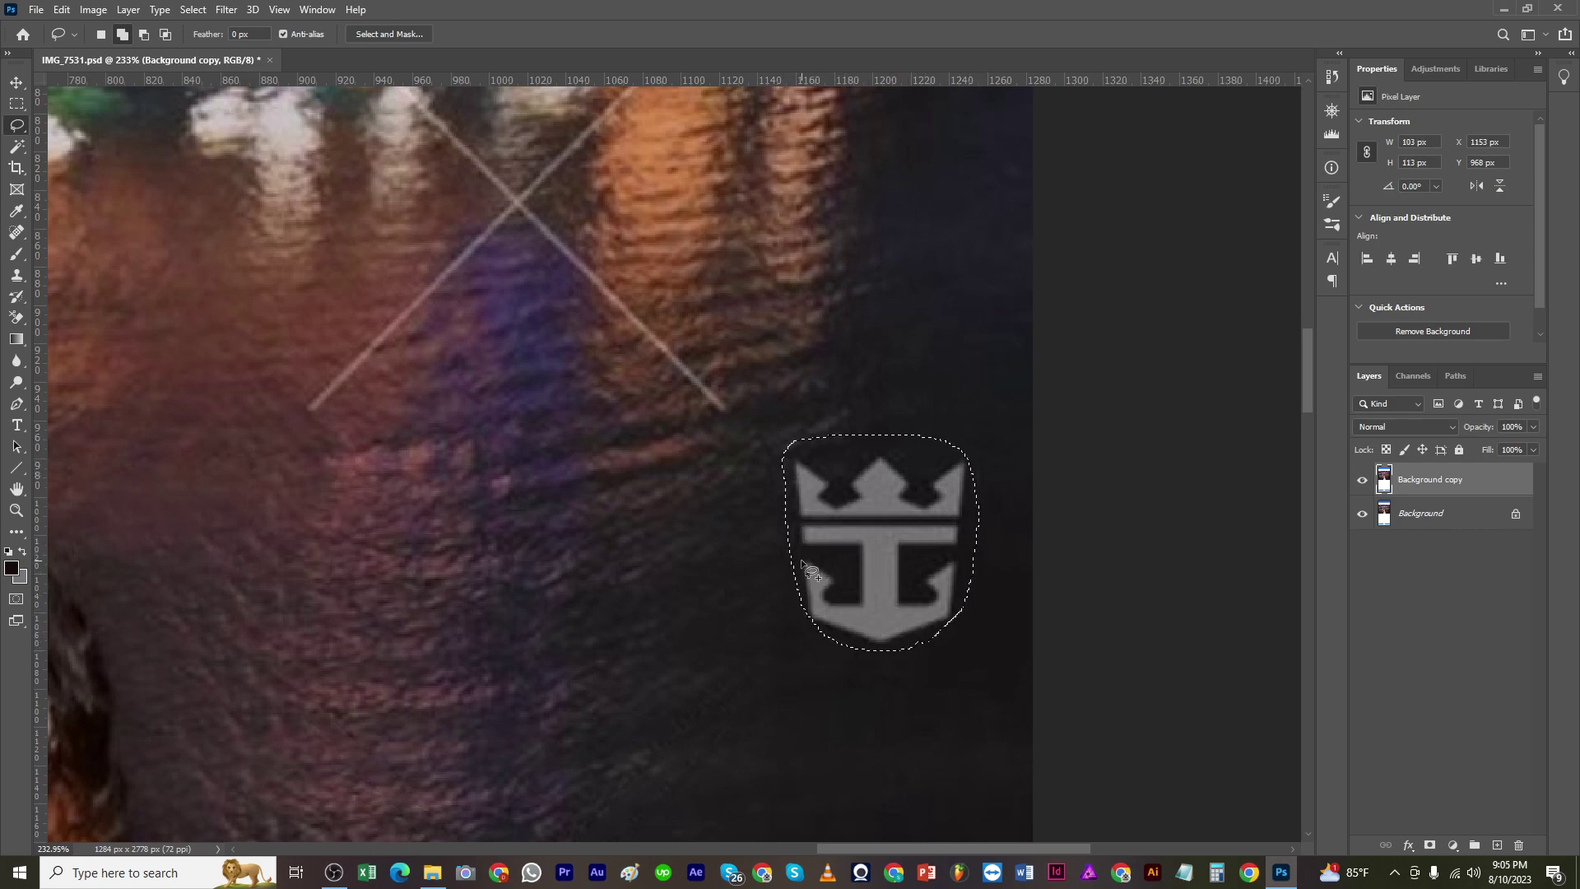
{"action": "key", "text": "shift+F5"}
{"action": "key", "text": "Return"}
{"action": "key", "text": "ctrl+d"}
Step: Trace a closed Pen path tightly around the X-shaped lines on the water right of the girl
{"action": "scroll", "coordinate": [737, 632], "scroll_direction": "down", "scroll_amount": 8}
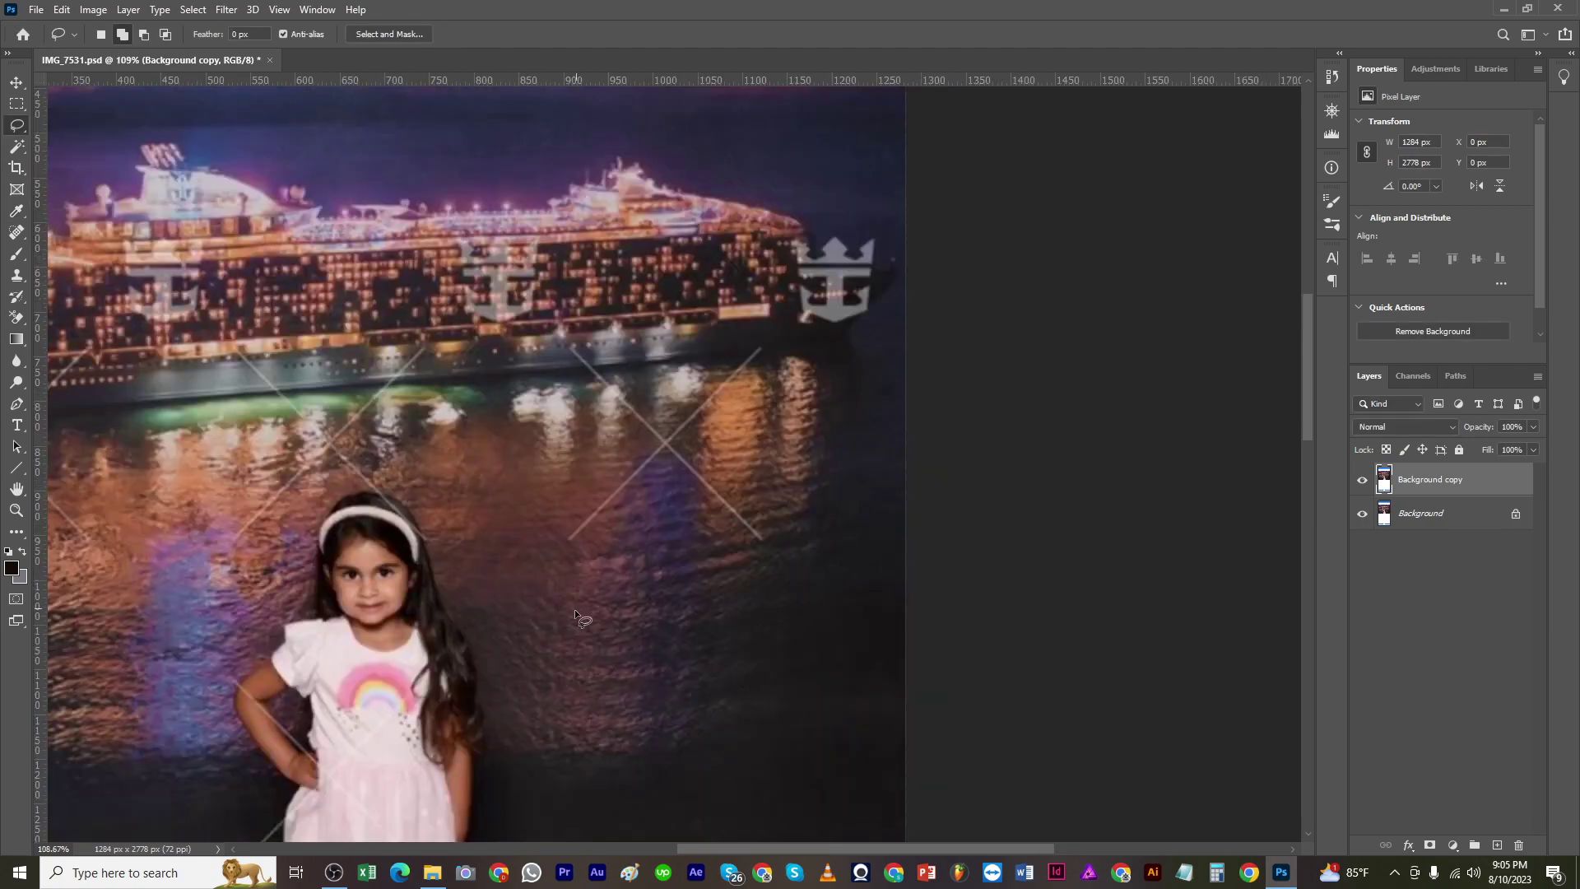
{"action": "scroll", "coordinate": [575, 609], "scroll_direction": "down", "scroll_amount": 3}
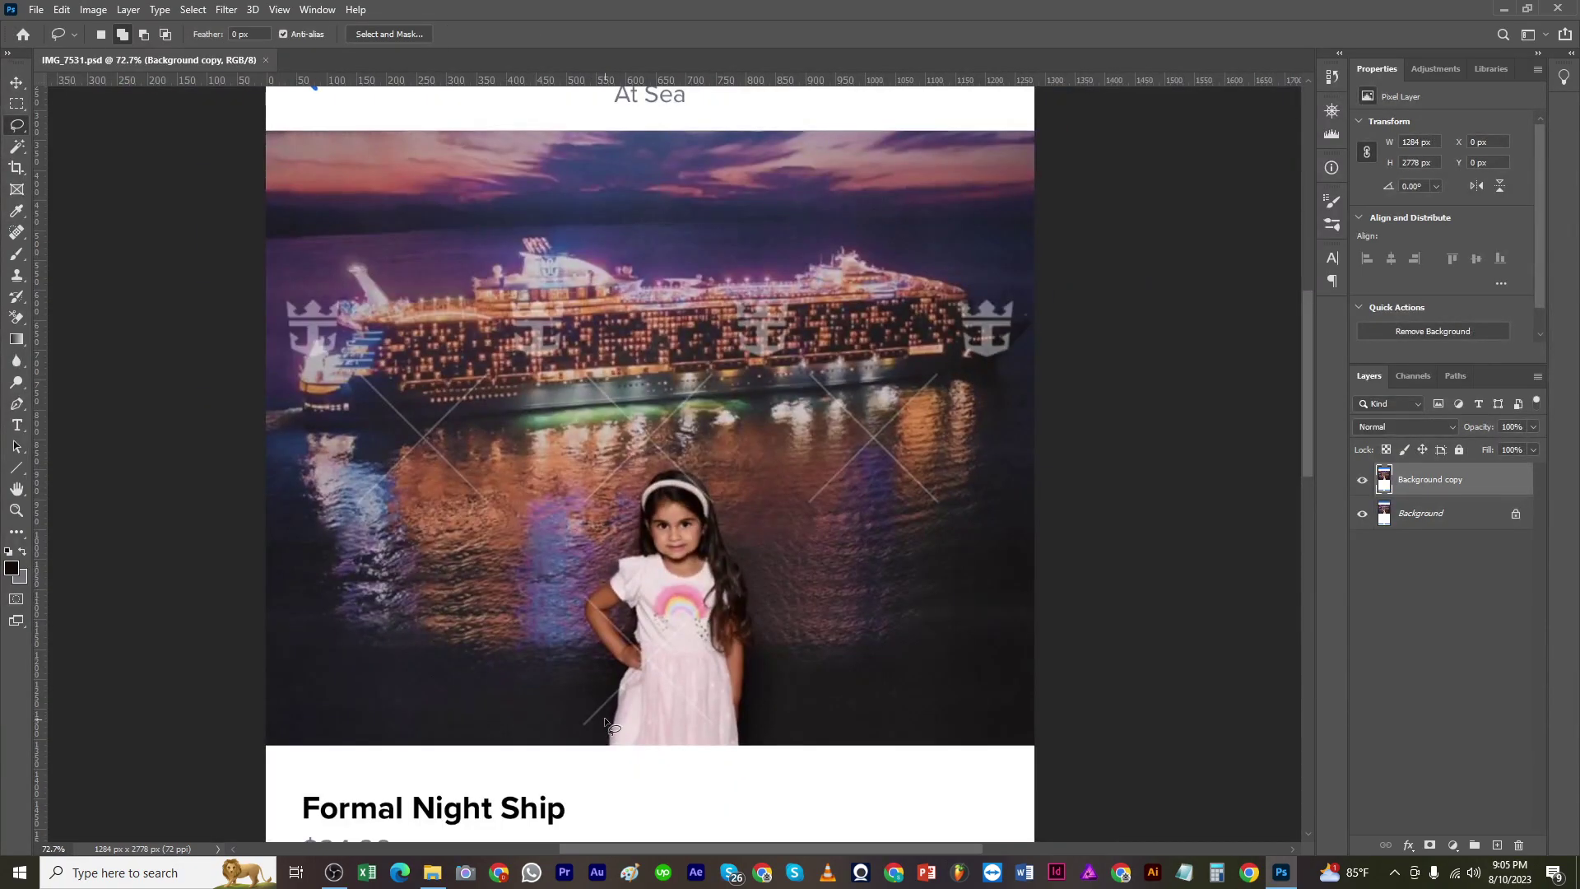
{"action": "scroll", "coordinate": [607, 724], "scroll_direction": "up", "scroll_amount": 2}
{"action": "key", "text": "p"}
{"action": "scroll", "coordinate": [794, 339], "scroll_direction": "up", "scroll_amount": 5}
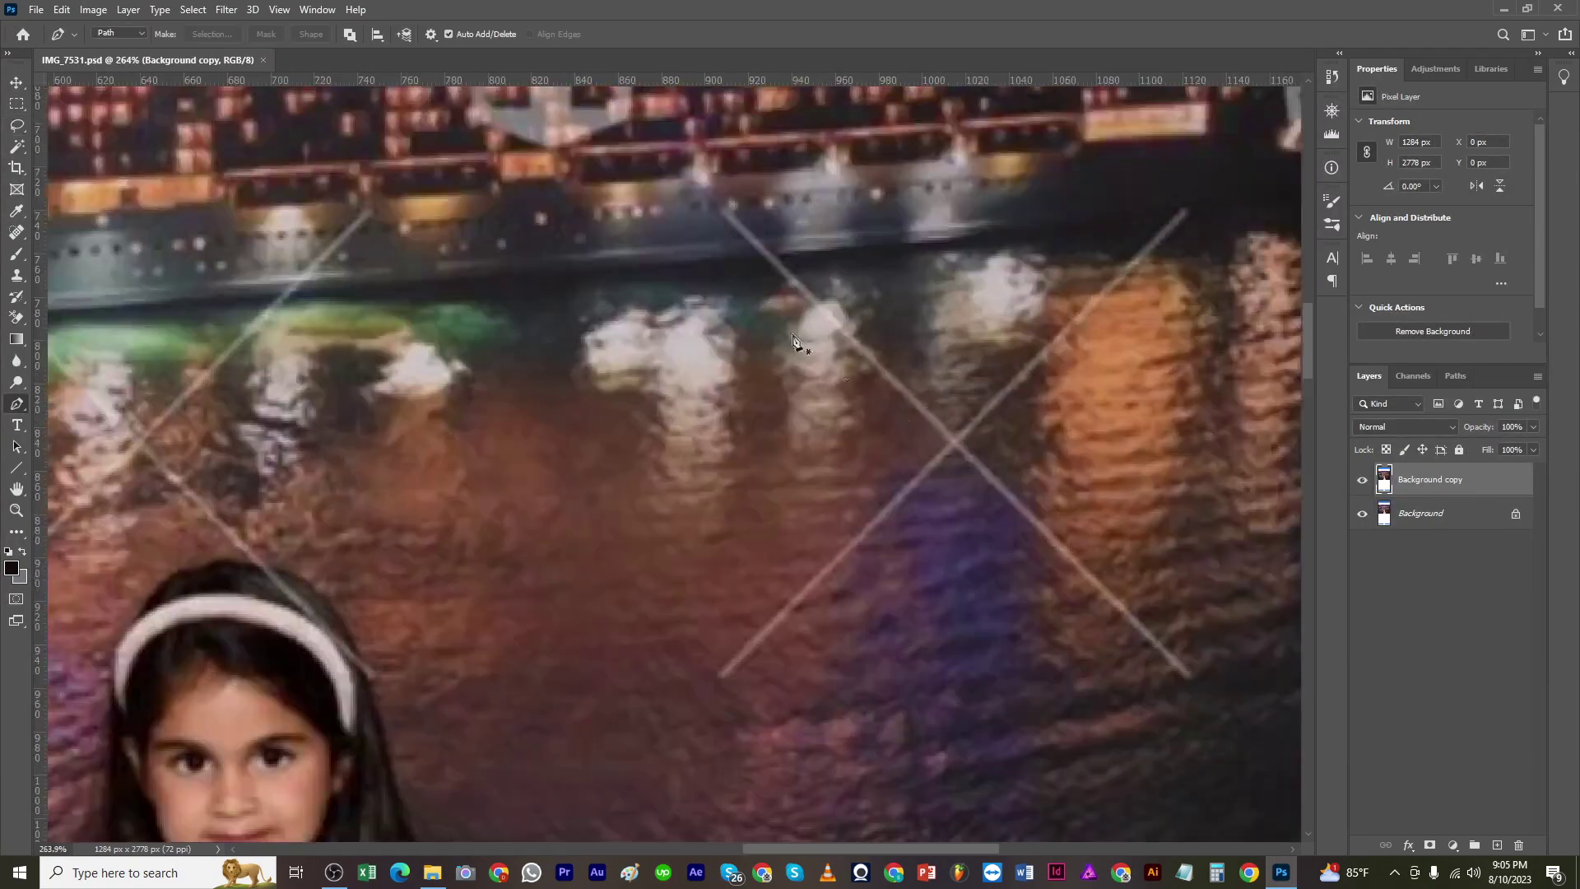
{"action": "left_click", "coordinate": [713, 214]}
{"action": "left_click", "coordinate": [728, 203]}
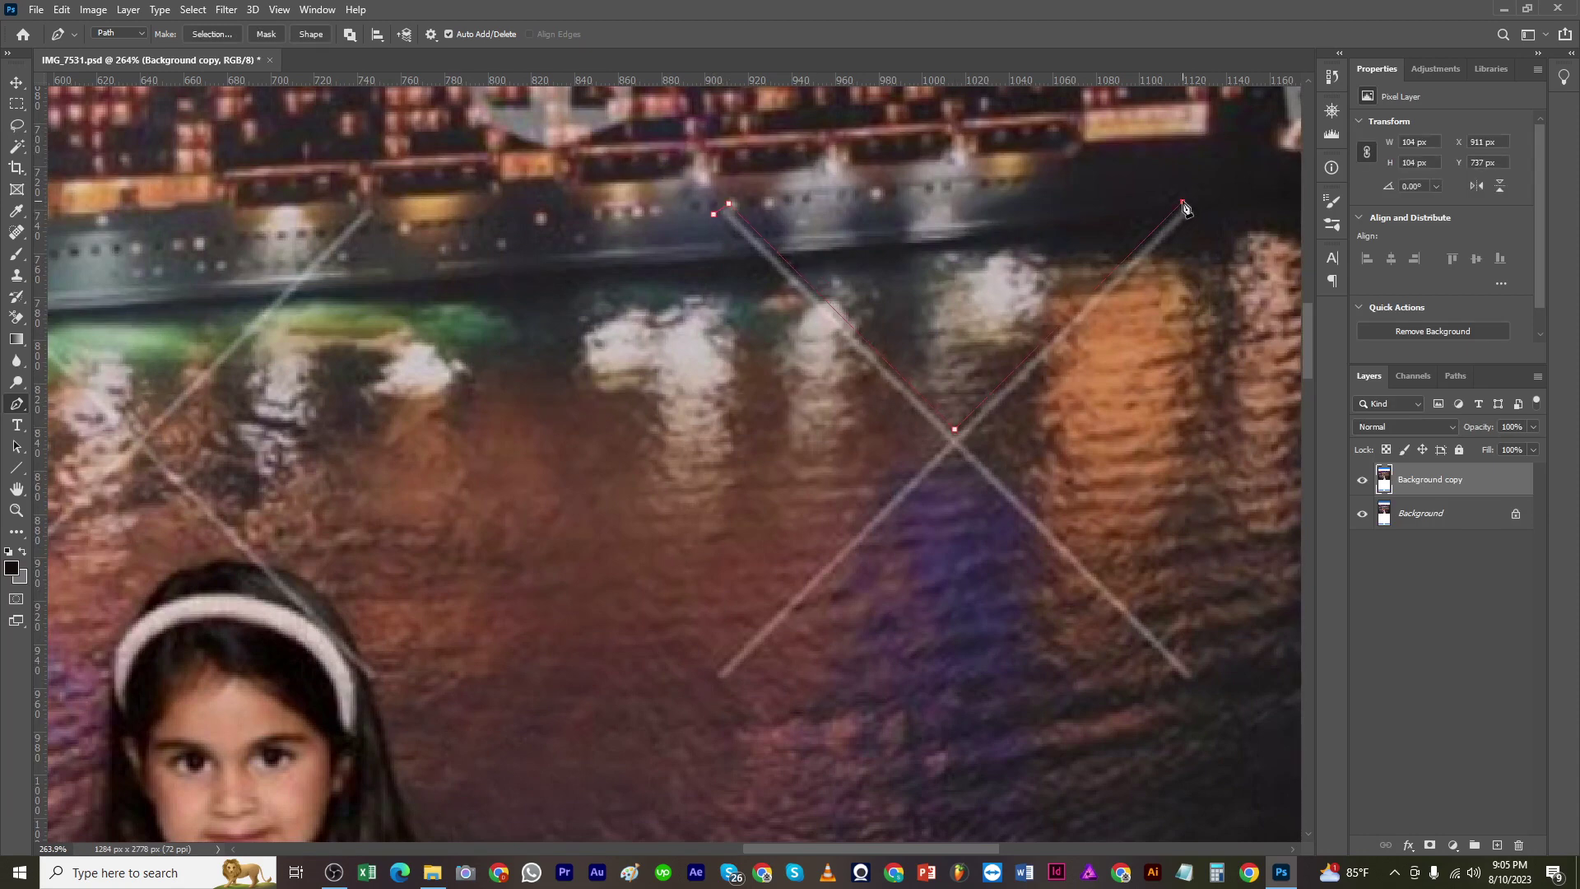
{"action": "left_click", "coordinate": [1193, 213]}
{"action": "left_click", "coordinate": [970, 444]}
{"action": "left_click", "coordinate": [1189, 686]}
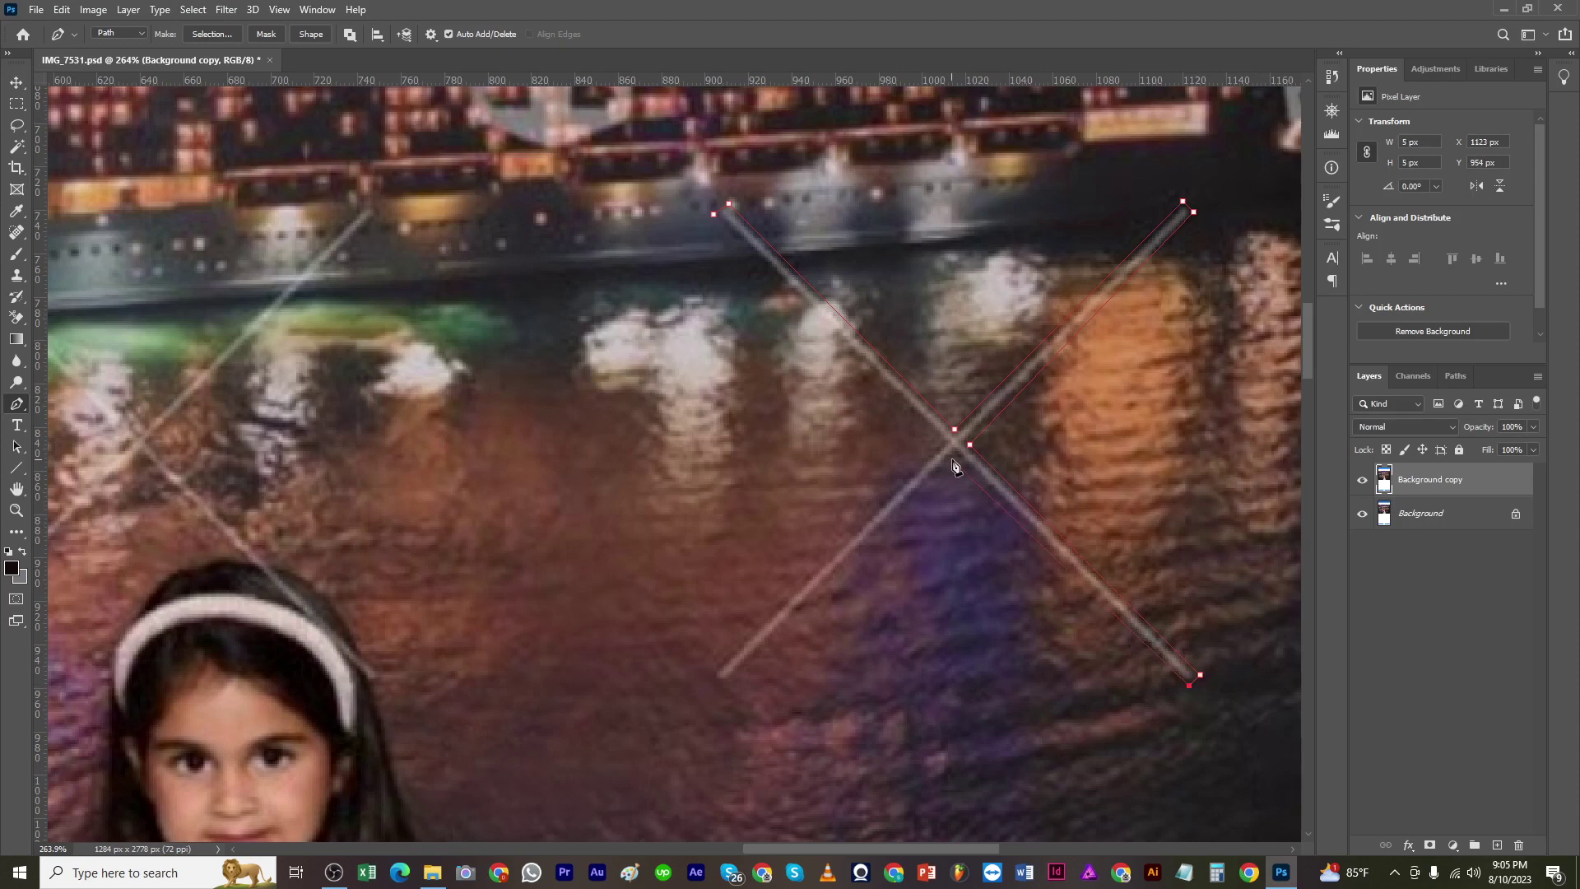
{"action": "left_click", "coordinate": [709, 673]}
{"action": "left_click", "coordinate": [945, 445]}
{"action": "left_click", "coordinate": [716, 220]}
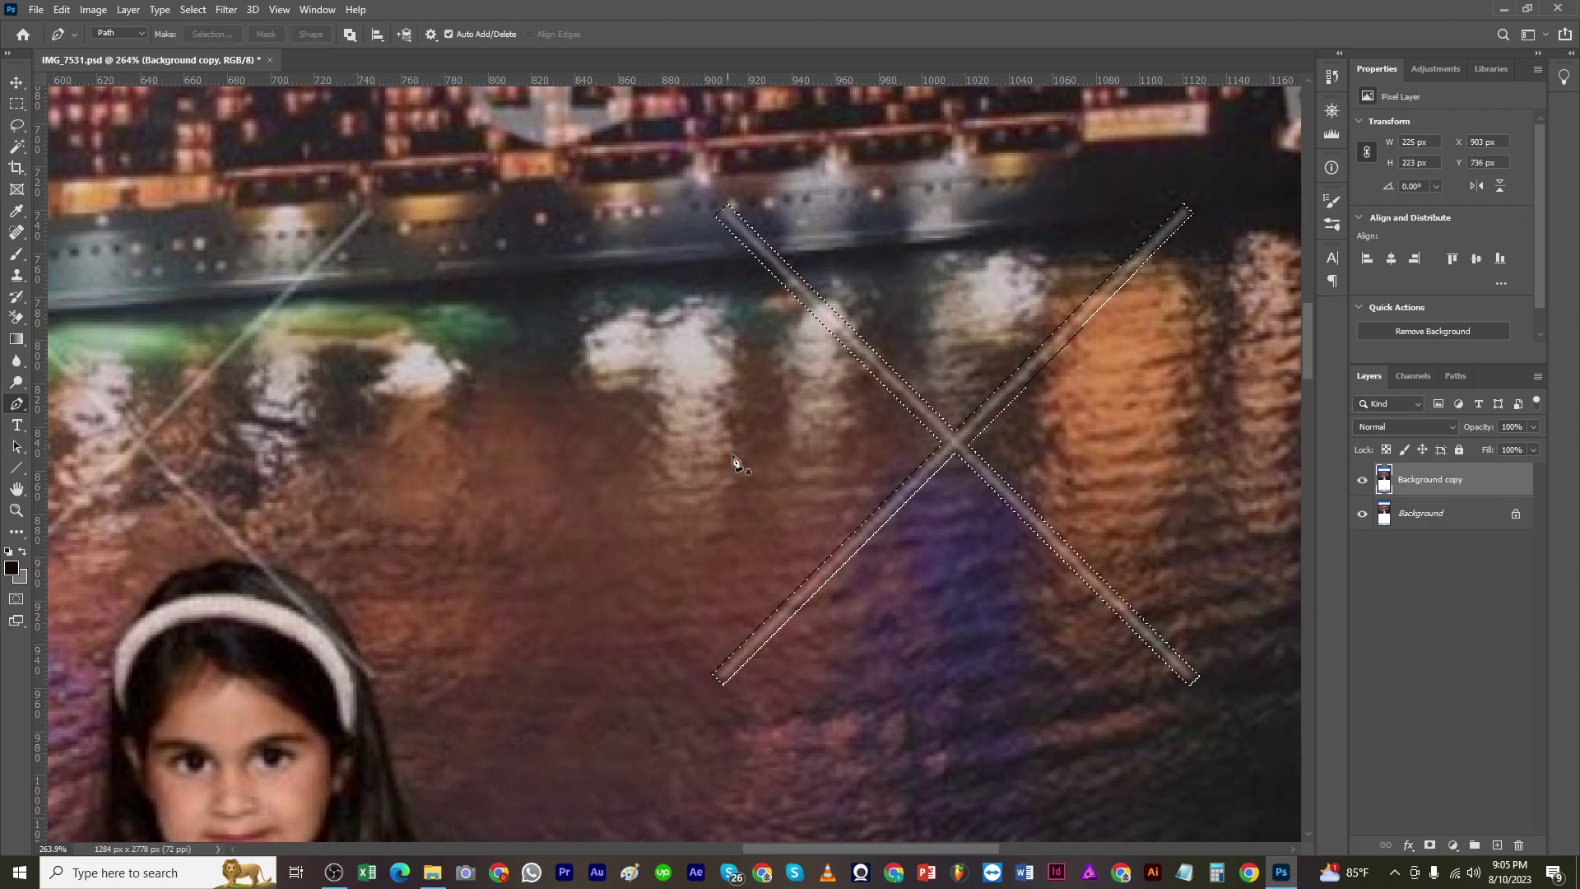
Step: Convert the path around the right X to a selection and remove the lines with content-aware fill
{"action": "left_click", "coordinate": [212, 34]}
{"action": "key", "text": "Return"}
{"action": "scroll", "coordinate": [847, 594], "scroll_direction": "down", "scroll_amount": 3}
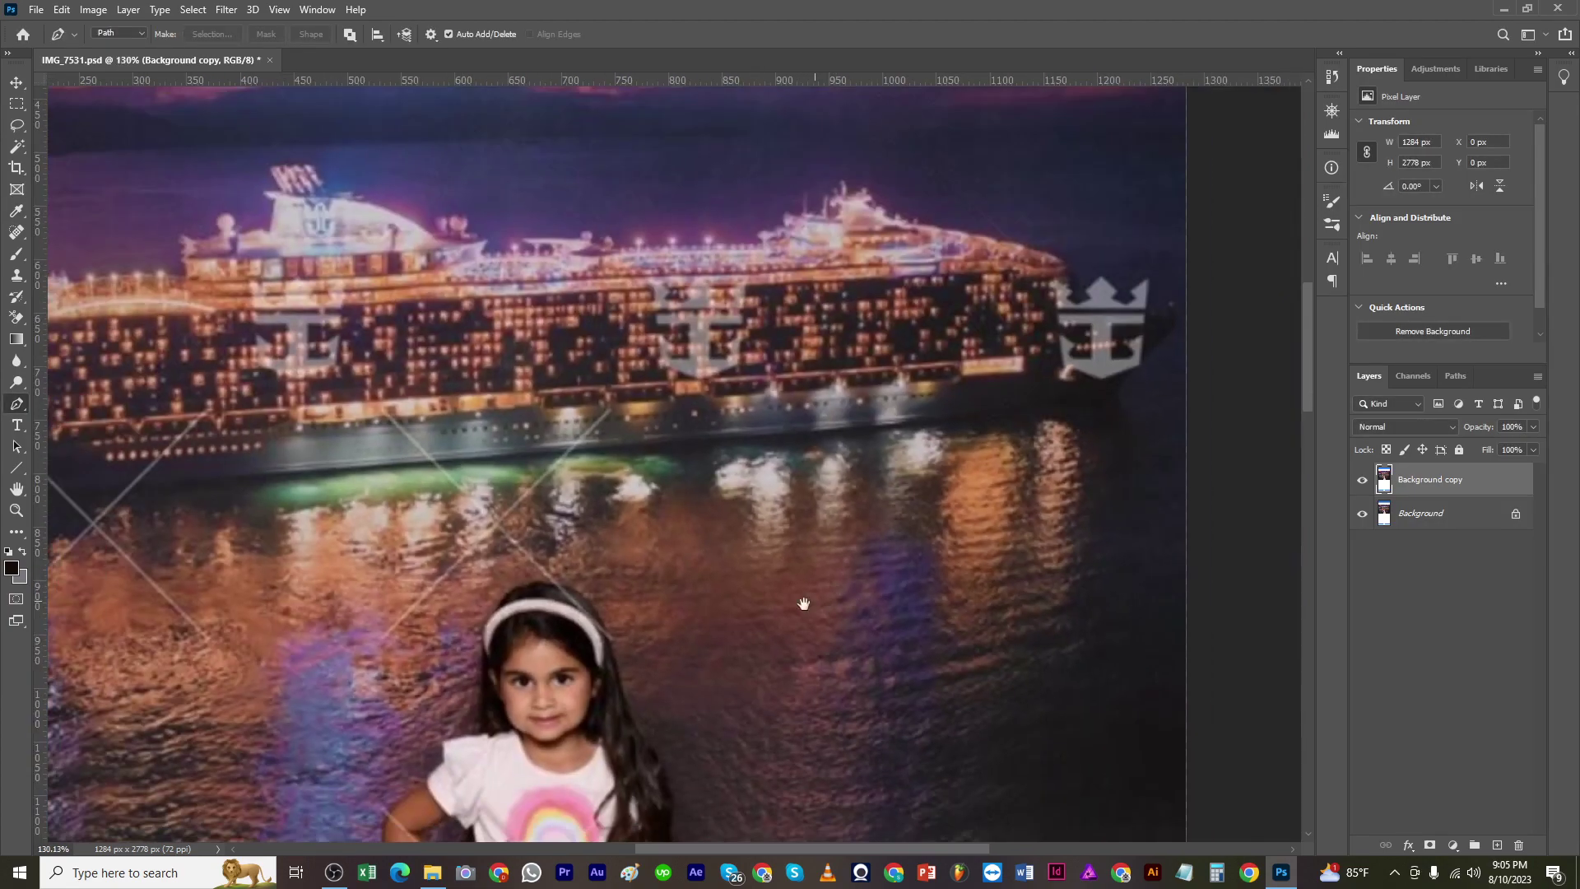
Step: Trace a closed Pen path tightly around the leftmost X-shaped lines below the ship's stern
{"action": "left_click_drag", "start_coordinate": [804, 604], "coordinate": [1206, 557]}
{"action": "scroll", "coordinate": [368, 539], "scroll_direction": "up", "scroll_amount": 5}
{"action": "left_click", "coordinate": [362, 623]}
{"action": "left_click", "coordinate": [375, 631]}
{"action": "left_click", "coordinate": [554, 452]}
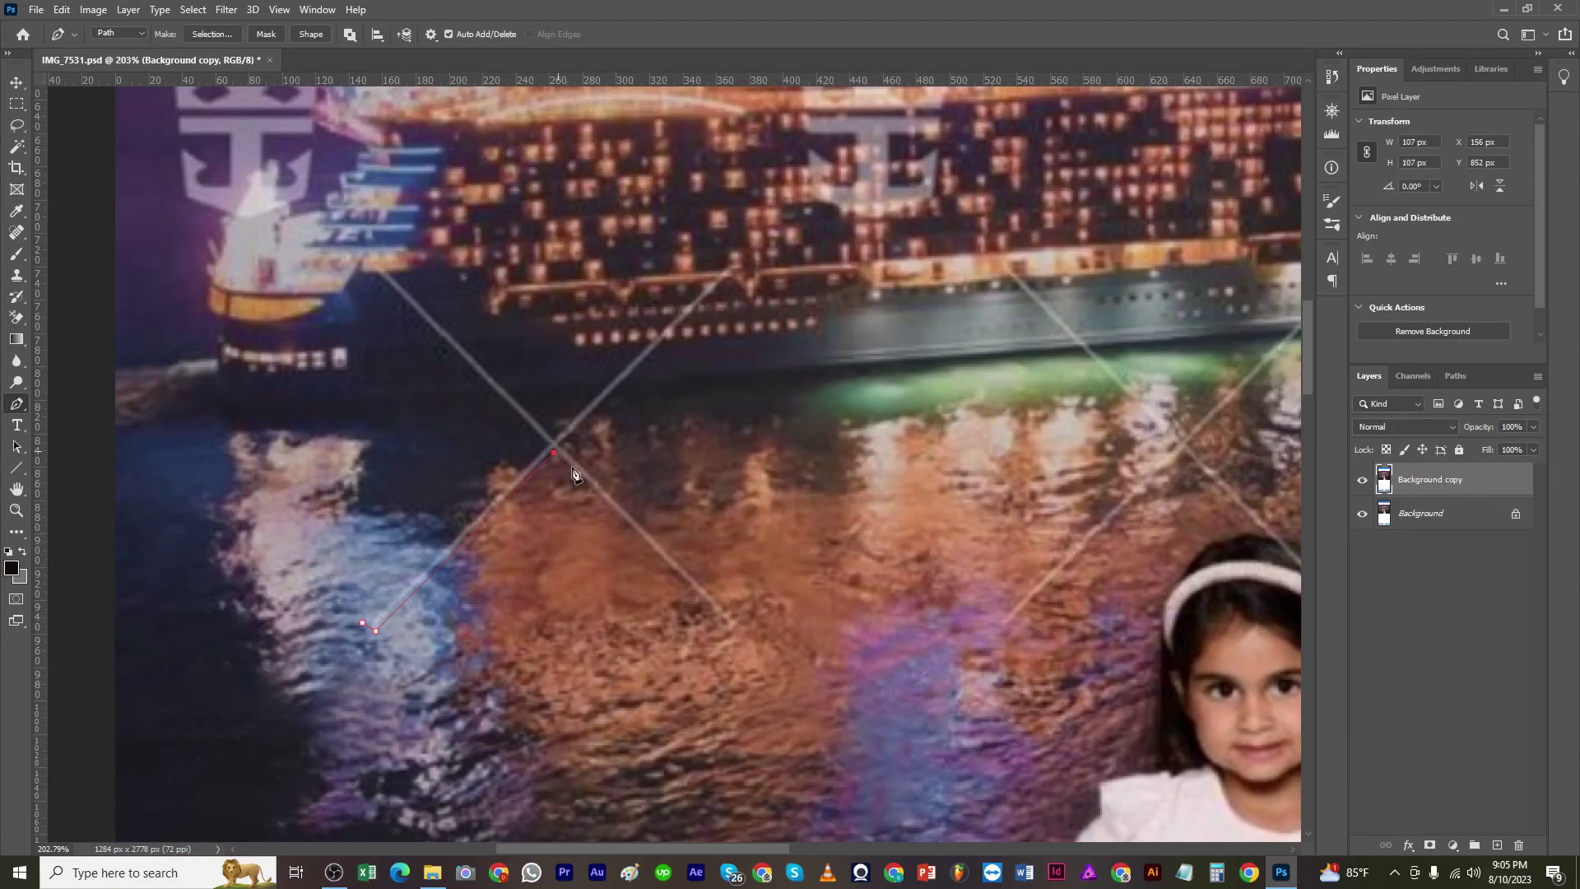
{"action": "left_click", "coordinate": [737, 617]}
{"action": "left_click", "coordinate": [565, 445]}
{"action": "left_click", "coordinate": [728, 266]}
{"action": "left_click", "coordinate": [734, 270]}
{"action": "left_click", "coordinate": [552, 436]}
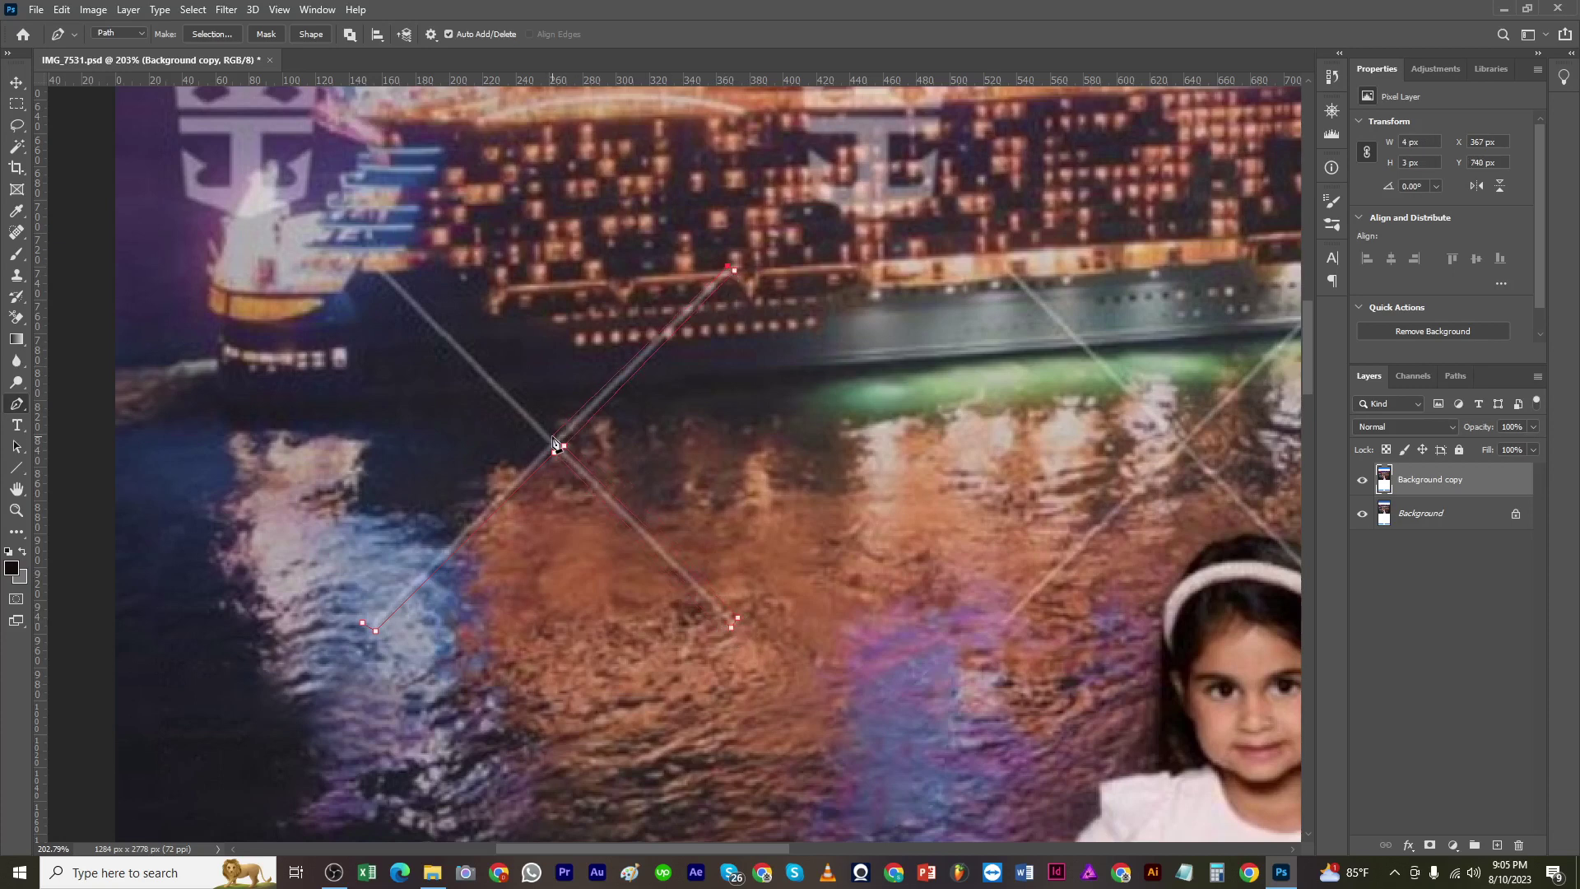
{"action": "left_click", "coordinate": [373, 268]}
{"action": "left_click", "coordinate": [548, 444]}
{"action": "left_click", "coordinate": [363, 622]}
Step: Convert the left X path to a selection, content-aware fill it at 100% opacity, deselect, and save the file
{"action": "key", "text": "ctrl+Return"}
{"action": "key", "text": "shift+F5"}
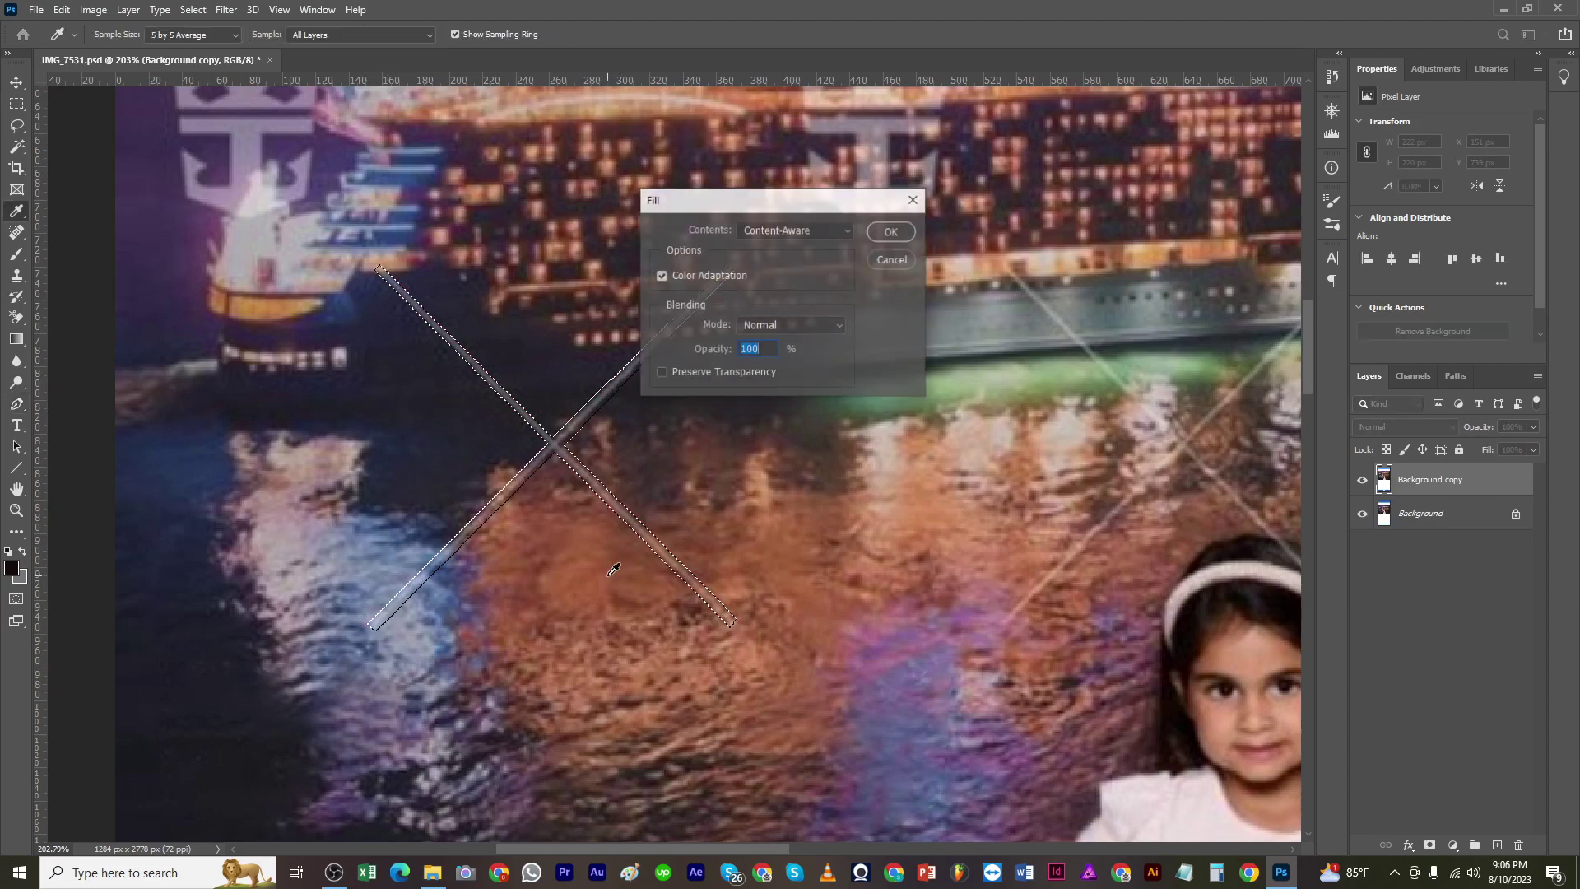
{"action": "key", "text": "Return"}
{"action": "key", "text": "ctrl+d"}
{"action": "left_click_drag", "start_coordinate": [648, 625], "coordinate": [597, 616]}
{"action": "left_click_drag", "start_coordinate": [655, 659], "coordinate": [608, 585]}
{"action": "key", "text": "ctrl+s"}
Step: Trace a closed Pen path around the middle X above the girl, ending its lower right arm at her hair
{"action": "left_click_drag", "start_coordinate": [658, 593], "coordinate": [642, 592]}
{"action": "scroll", "coordinate": [643, 592], "scroll_direction": "up", "scroll_amount": 5}
{"action": "left_click", "coordinate": [672, 596]}
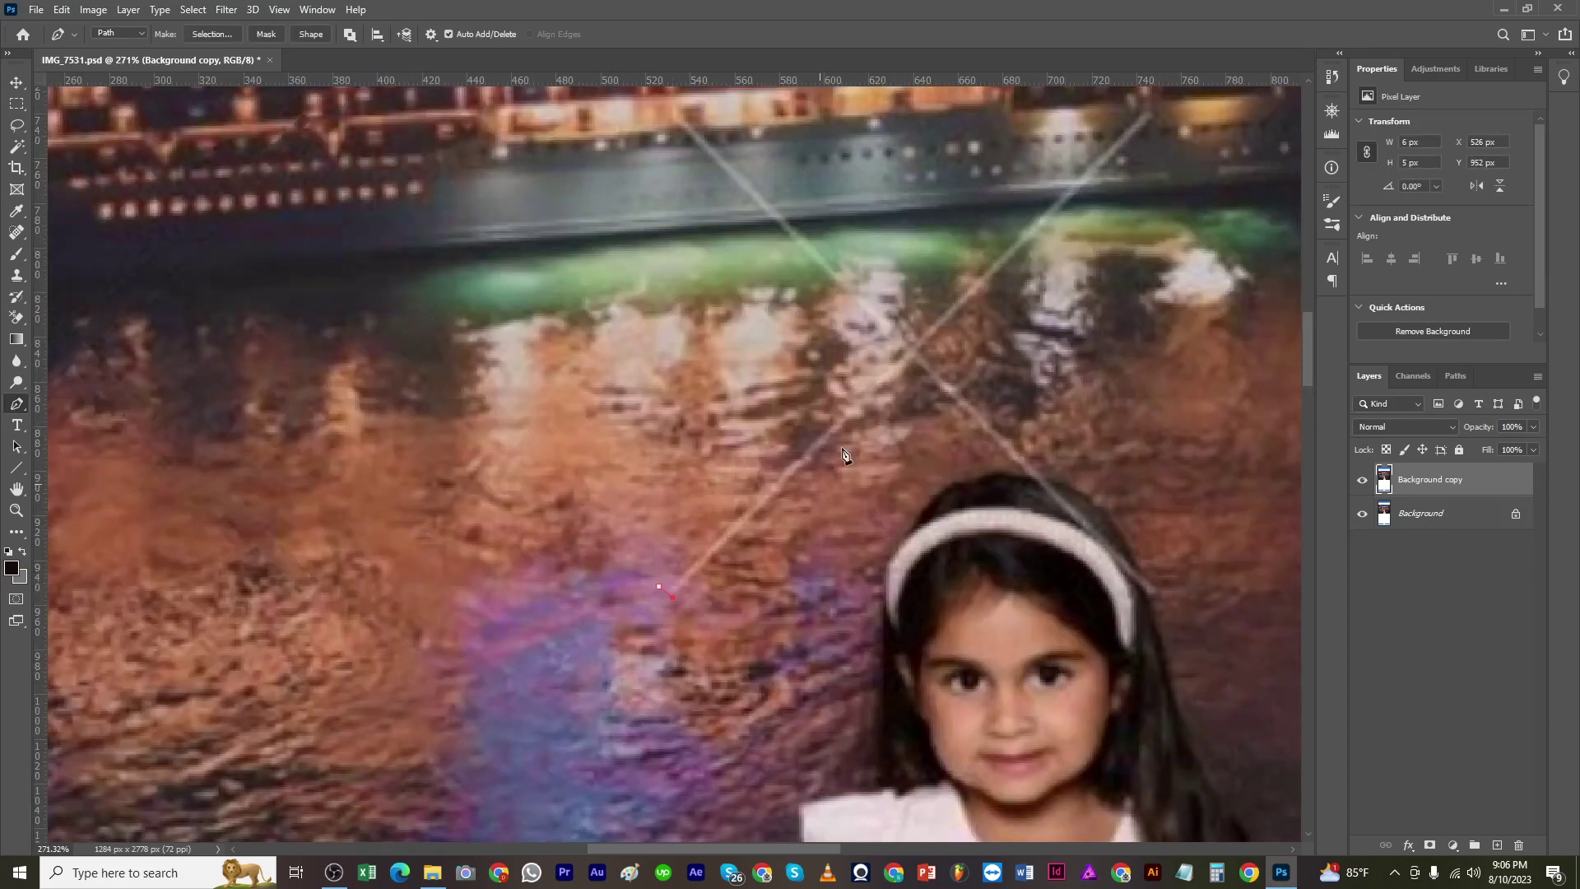
{"action": "left_click", "coordinate": [911, 366]}
{"action": "left_click", "coordinate": [1040, 474]}
{"action": "left_click", "coordinate": [921, 351]}
{"action": "left_click", "coordinate": [1142, 112]}
{"action": "left_click_drag", "start_coordinate": [723, 156], "coordinate": [778, 243]}
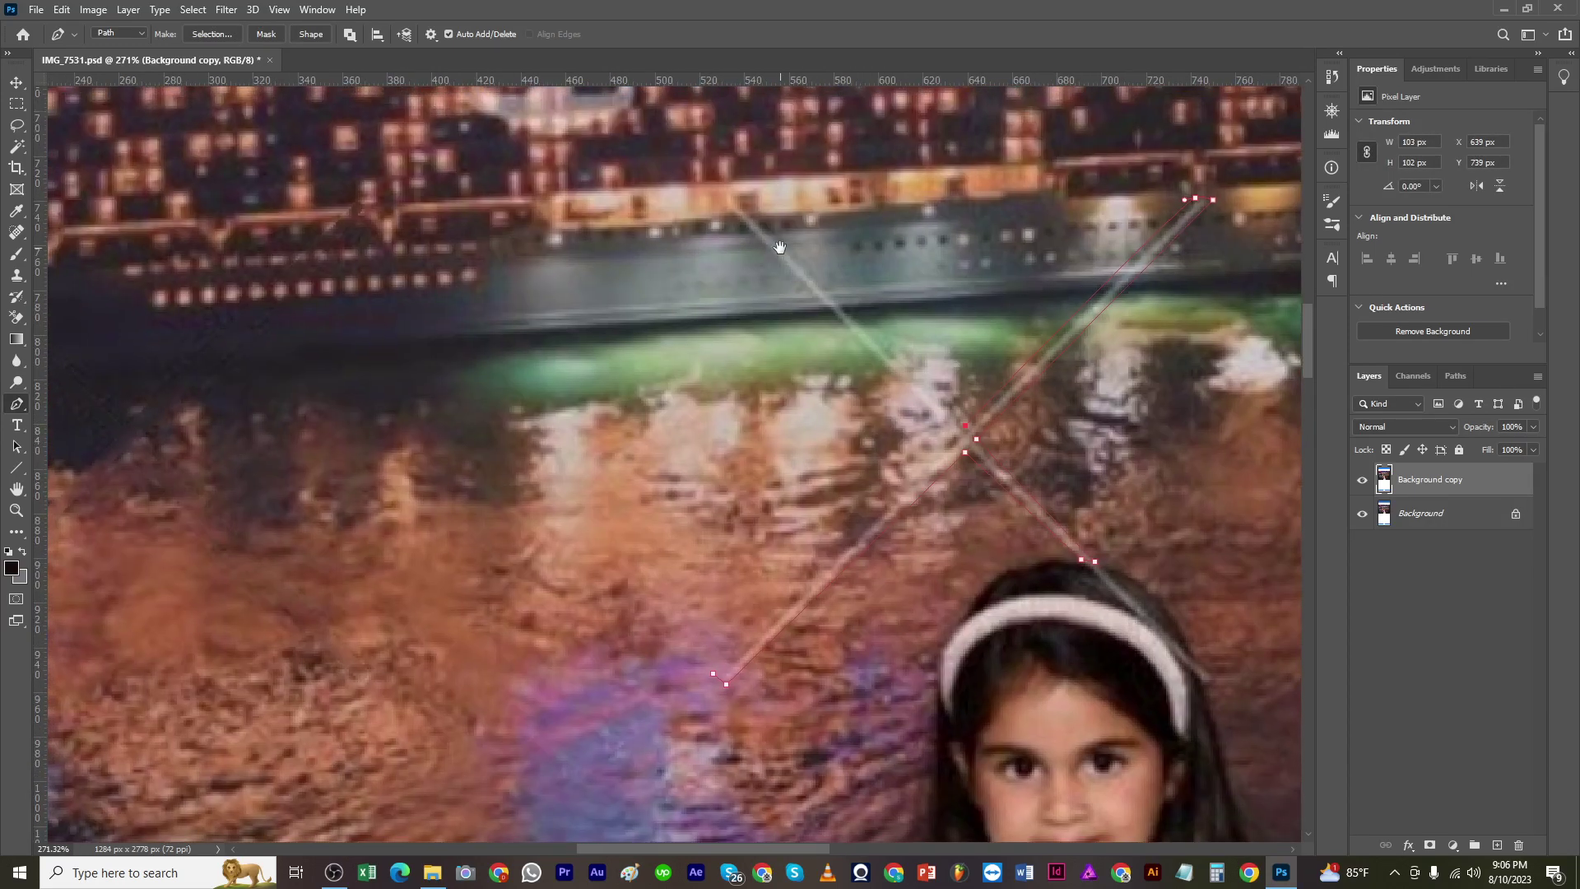
{"action": "left_click", "coordinate": [732, 202]}
{"action": "left_click", "coordinate": [956, 439]}
{"action": "left_click", "coordinate": [713, 678]}
Step: Convert the middle X path to a selection, remove the lines with content-aware fill, and deselect
{"action": "key", "text": "ctrl+Return"}
{"action": "key", "text": "ctrl+Return"}
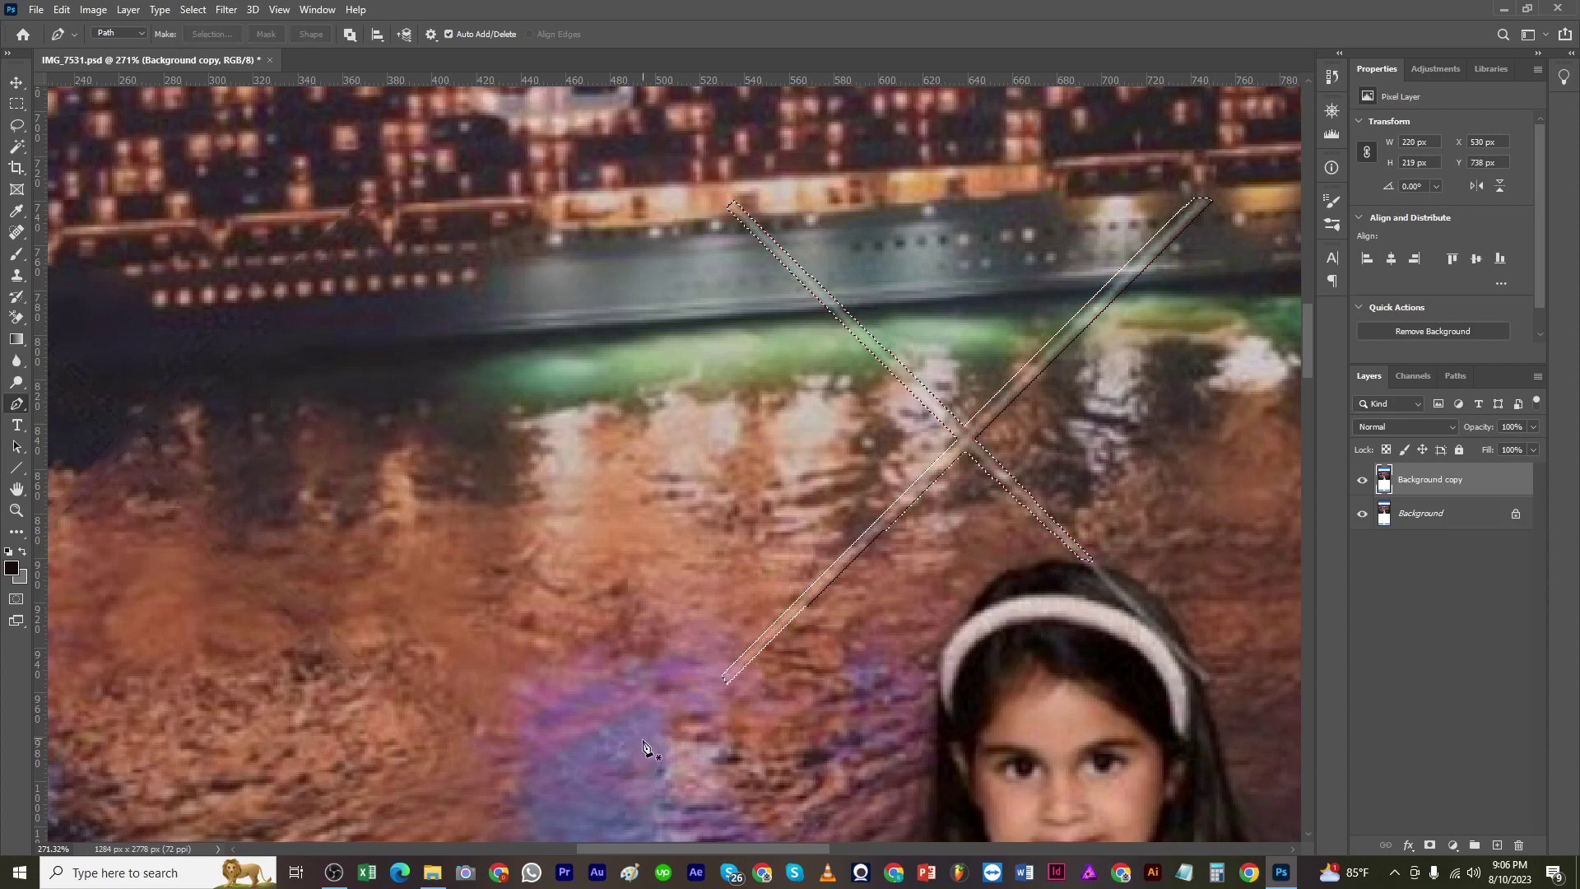
{"action": "key", "text": "shift+Delete"}
{"action": "key", "text": "ctrl+d"}
Step: Remove the leftover diagonal line across the girl's hair above the headband with a small content-aware Spot Healing Brush
{"action": "left_click_drag", "start_coordinate": [751, 637], "coordinate": [730, 659]}
{"action": "left_click_drag", "start_coordinate": [961, 652], "coordinate": [724, 588]}
{"action": "left_click_drag", "start_coordinate": [724, 588], "coordinate": [765, 536]}
{"action": "key", "text": "s"}
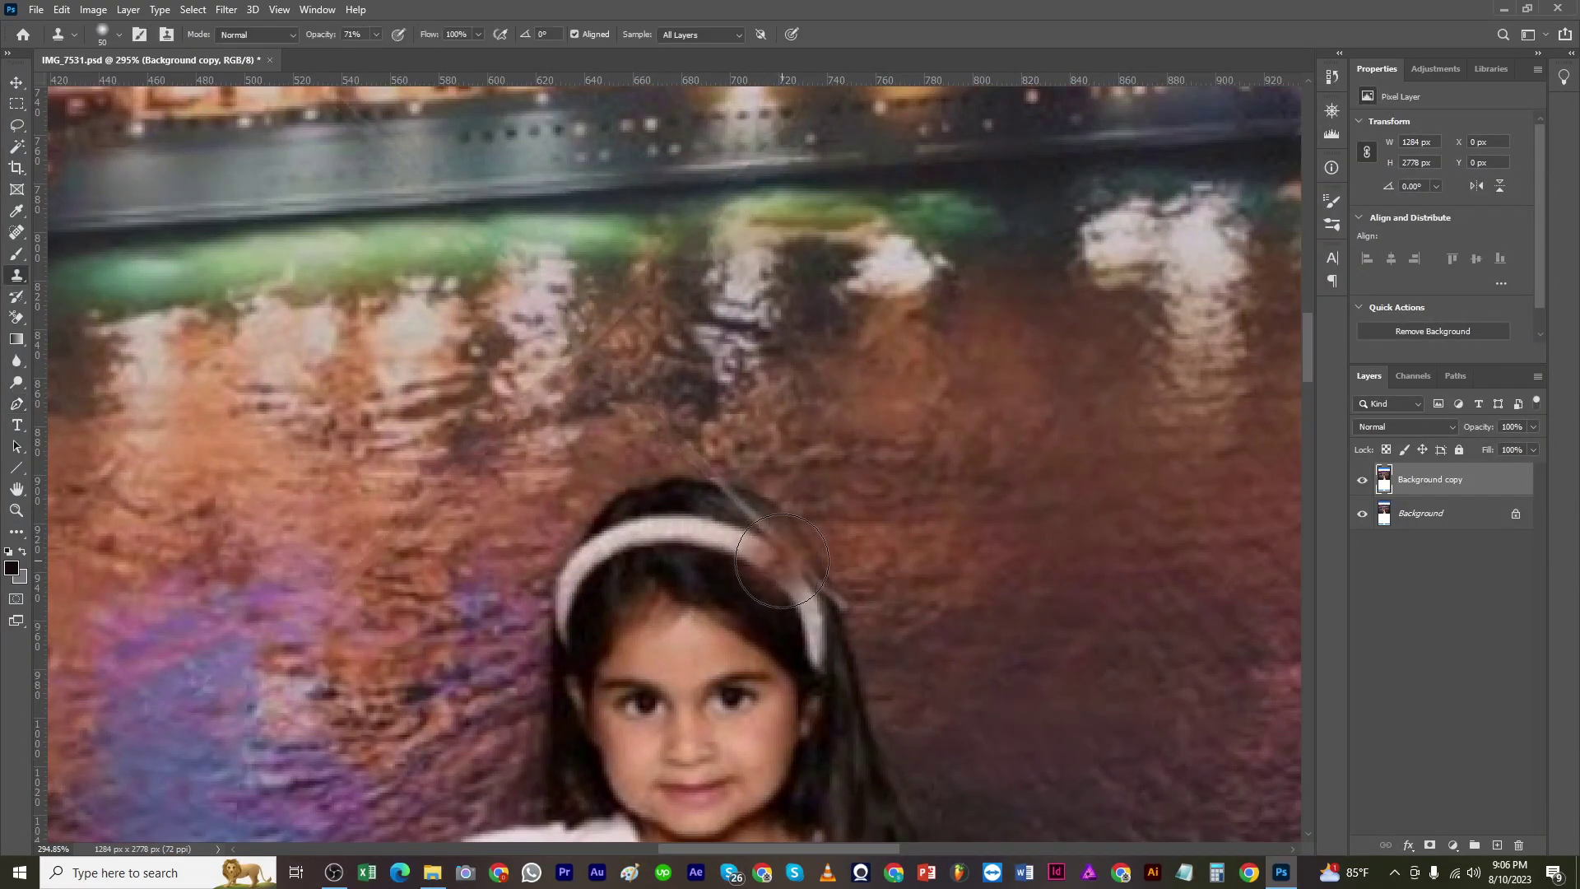
{"action": "key", "text": "j"}
{"action": "key", "text": "bracketleft"}
{"action": "key", "text": "bracketleft"}
{"action": "key", "text": "bracketleft"}
{"action": "key", "text": "bracketleft"}
{"action": "key", "text": "bracketleft"}
{"action": "left_click_drag", "start_coordinate": [777, 537], "coordinate": [734, 496]}
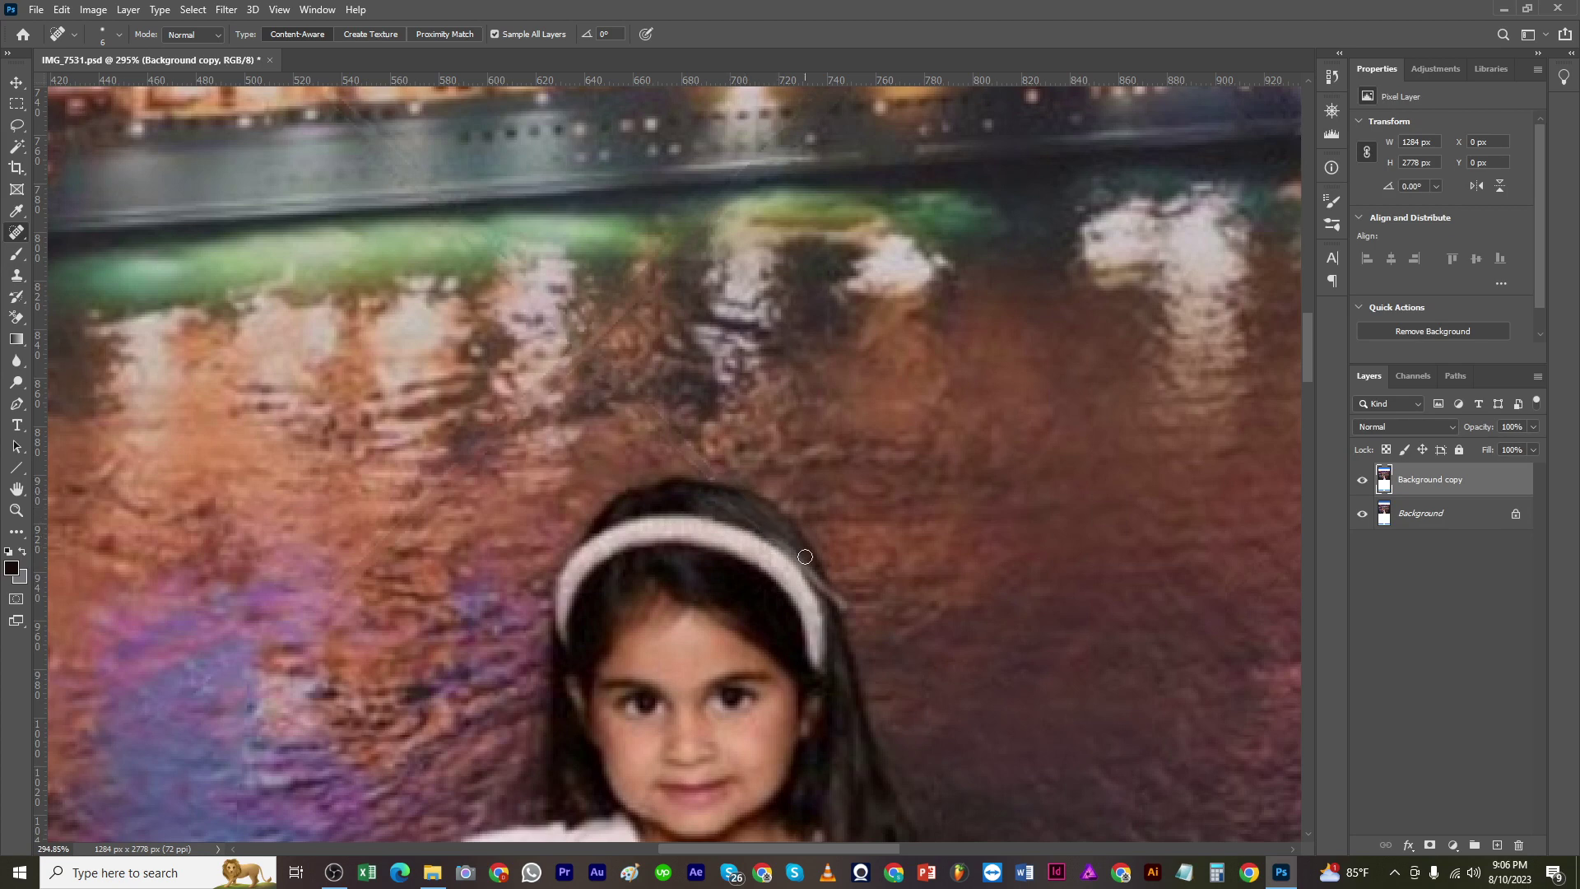
Step: Heal the remaining line traces in the water just above the girl's head with the Spot Healing Brush
{"action": "key", "text": "s"}
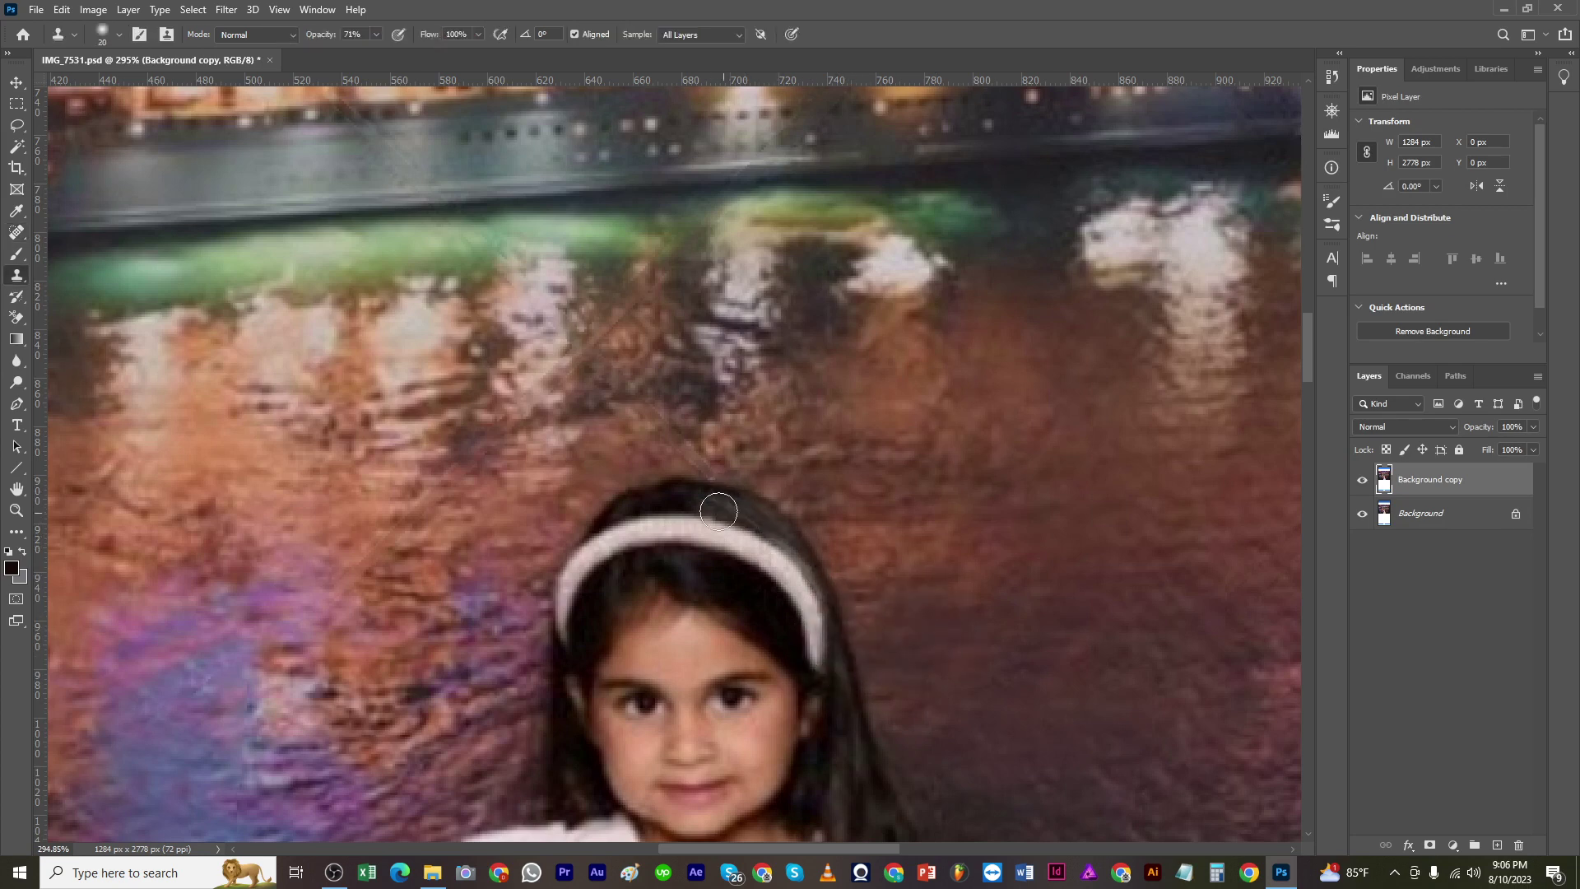
{"action": "key", "text": "j"}
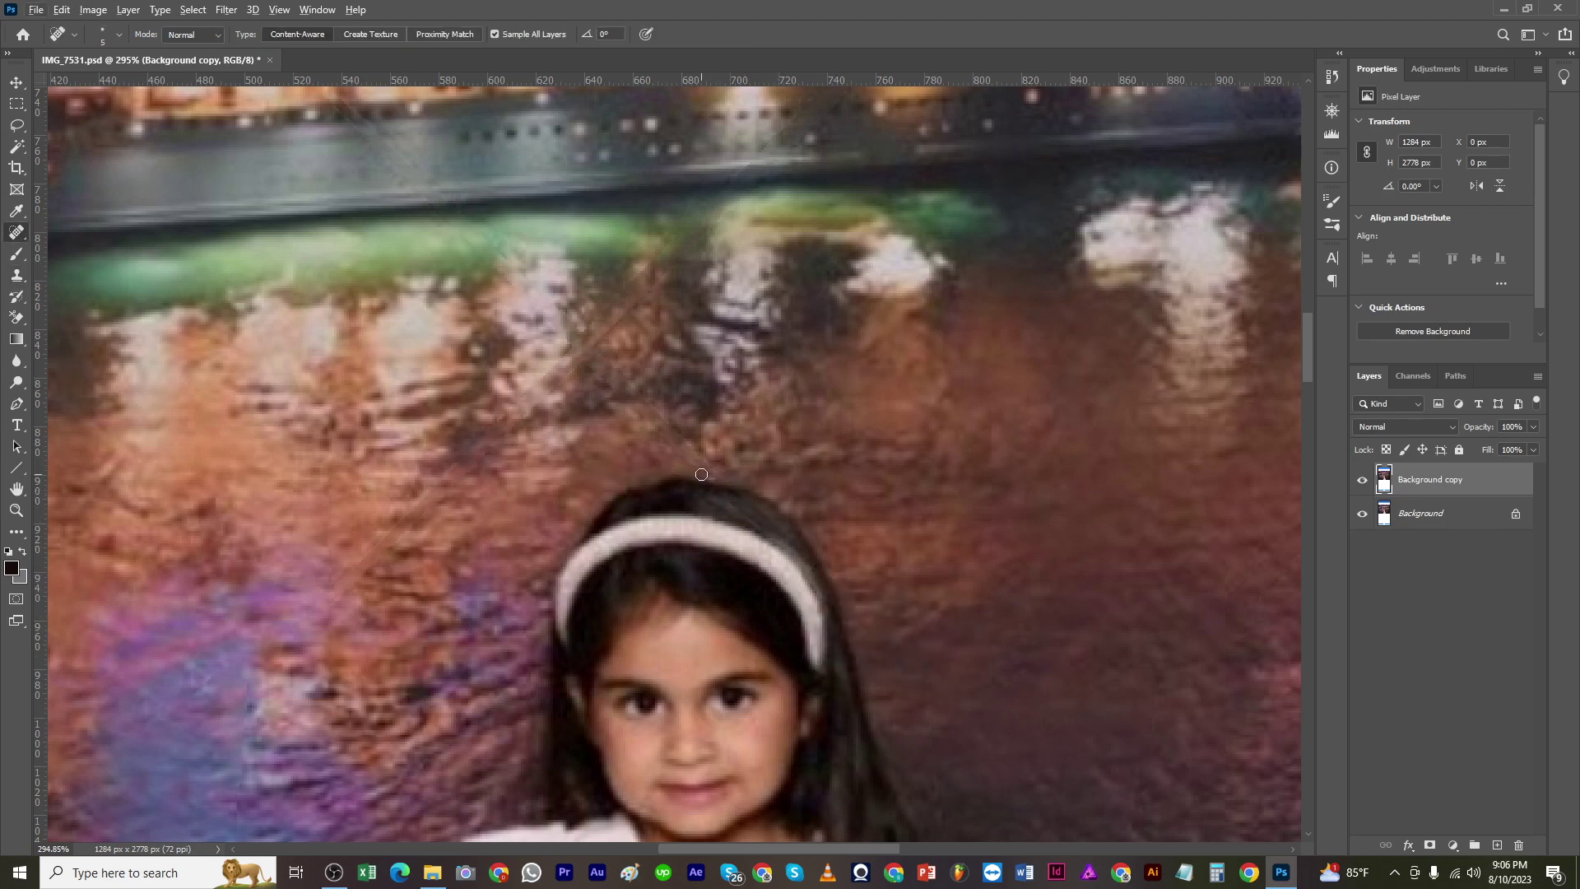
{"action": "left_click_drag", "start_coordinate": [718, 475], "coordinate": [683, 445]}
{"action": "mouse_move", "coordinate": [620, 337]}
{"action": "left_mouse_down"}
{"action": "mouse_move", "coordinate": [579, 314]}
{"action": "mouse_move", "coordinate": [486, 438]}
{"action": "left_mouse_up"}
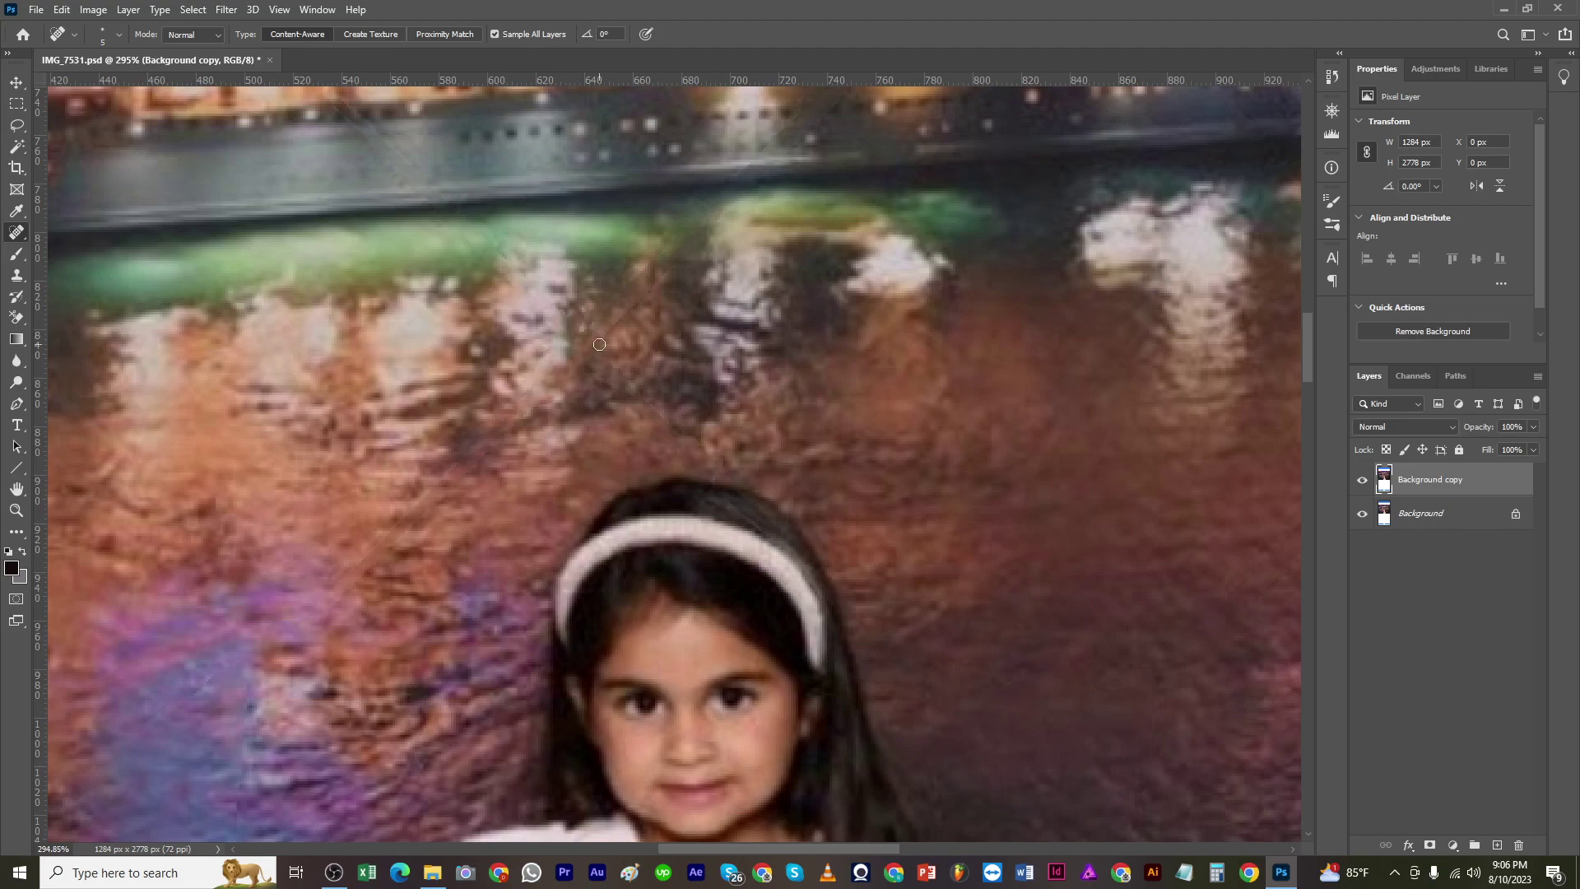
Step: Heal and clone away the remaining line traces in the water and along the ship's hull, and save the file
{"action": "left_click_drag", "start_coordinate": [643, 298], "coordinate": [576, 463]}
{"action": "left_click_drag", "start_coordinate": [700, 332], "coordinate": [712, 317]}
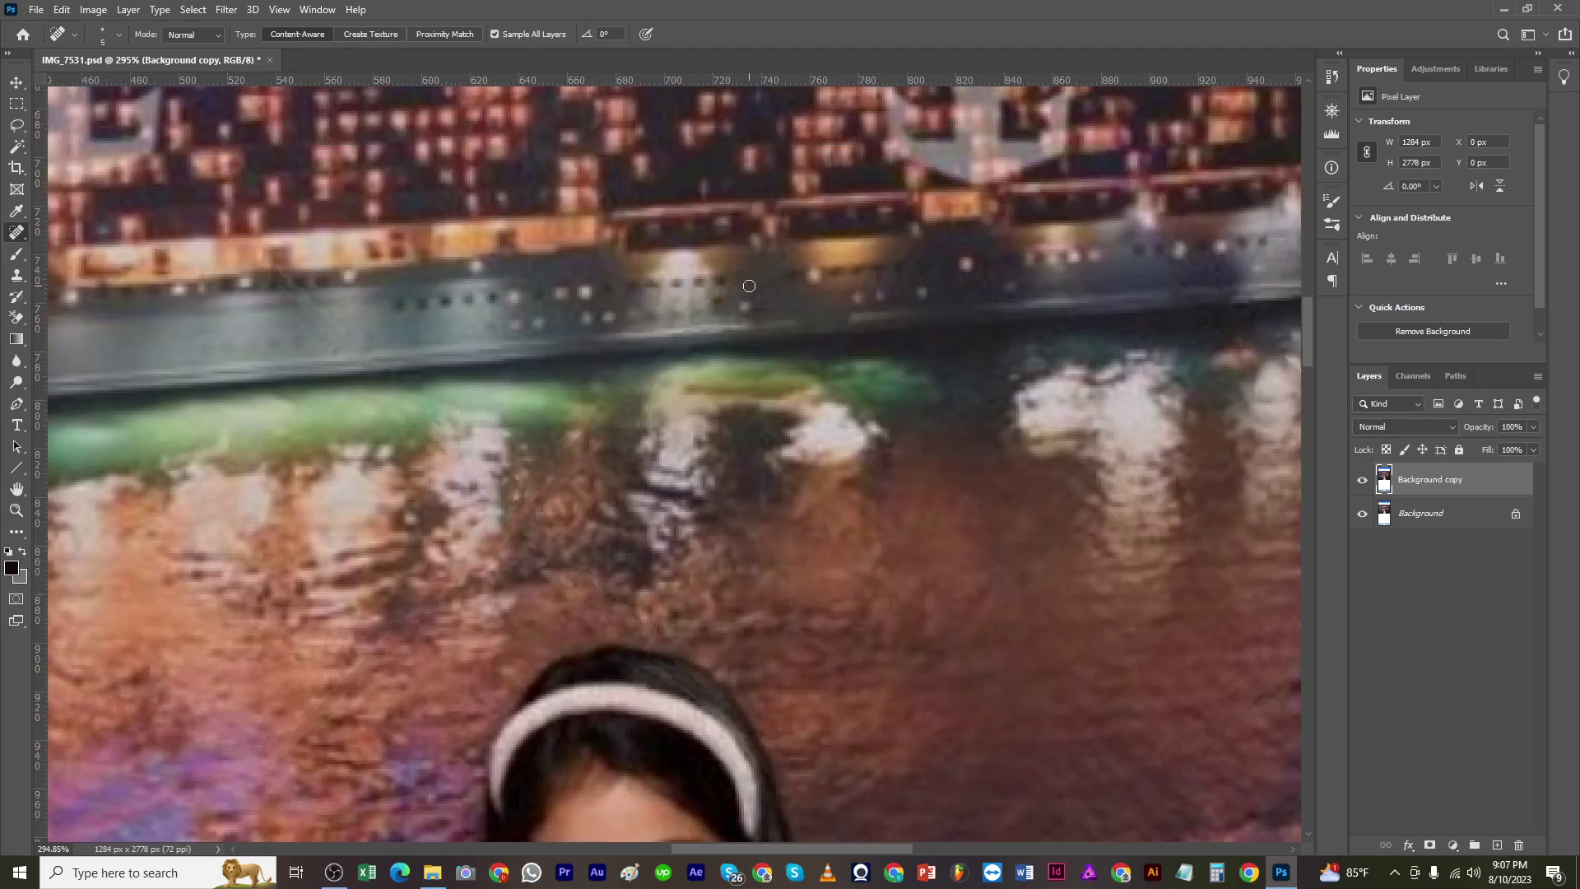
{"action": "left_click_drag", "start_coordinate": [587, 422], "coordinate": [557, 501]}
{"action": "left_click_drag", "start_coordinate": [319, 342], "coordinate": [346, 343]}
{"action": "key", "text": "s"}
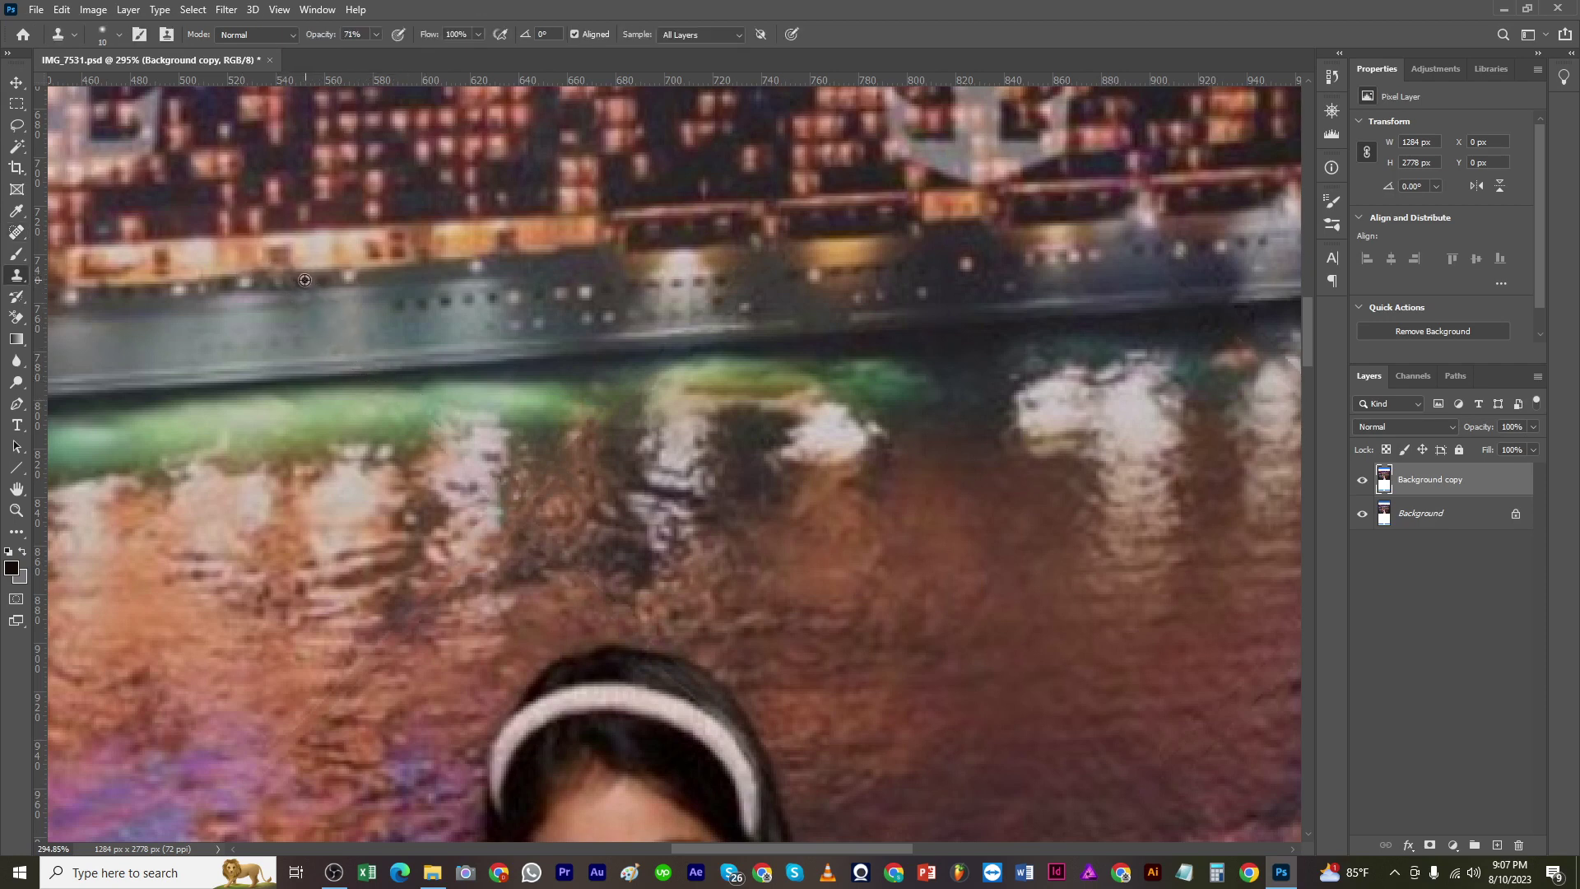
{"action": "left_click", "coordinate": [305, 280], "text": "alt"}
{"action": "scroll", "coordinate": [619, 404], "scroll_direction": "down", "scroll_amount": 12}
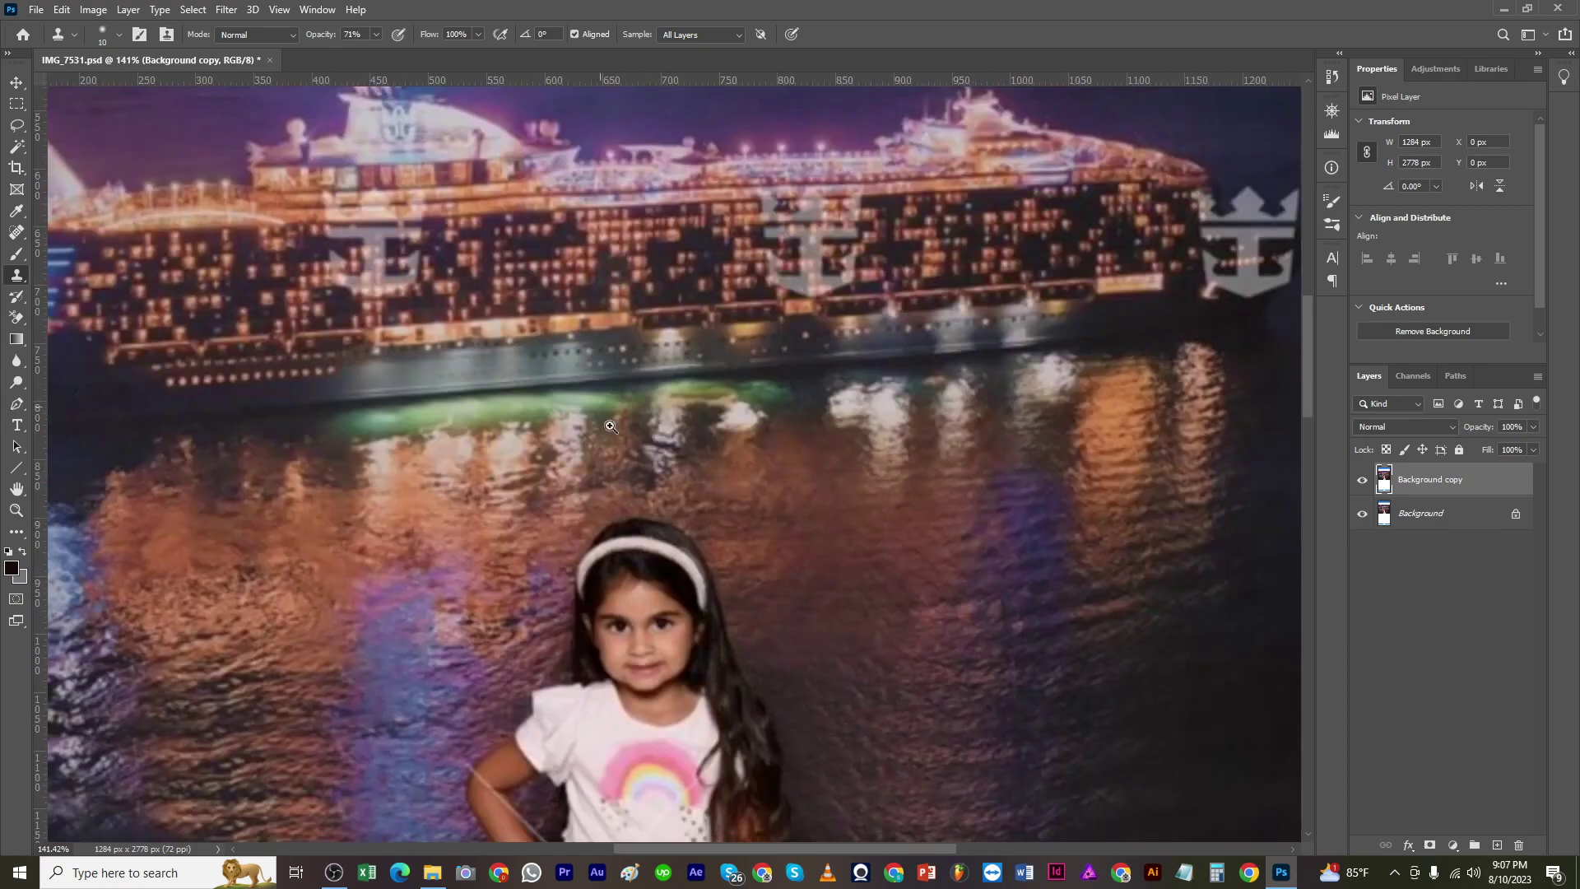
{"action": "key", "text": "ctrl+s"}
Step: Clone dark hair over the line trace beside the girl's headband with a smaller Clone Stamp brush, and save the file
{"action": "scroll", "coordinate": [696, 566], "scroll_direction": "up", "scroll_amount": 13}
{"action": "key", "text": "bracketleft"}
{"action": "key", "text": "bracketleft"}
{"action": "left_click", "coordinate": [606, 457], "text": "alt"}
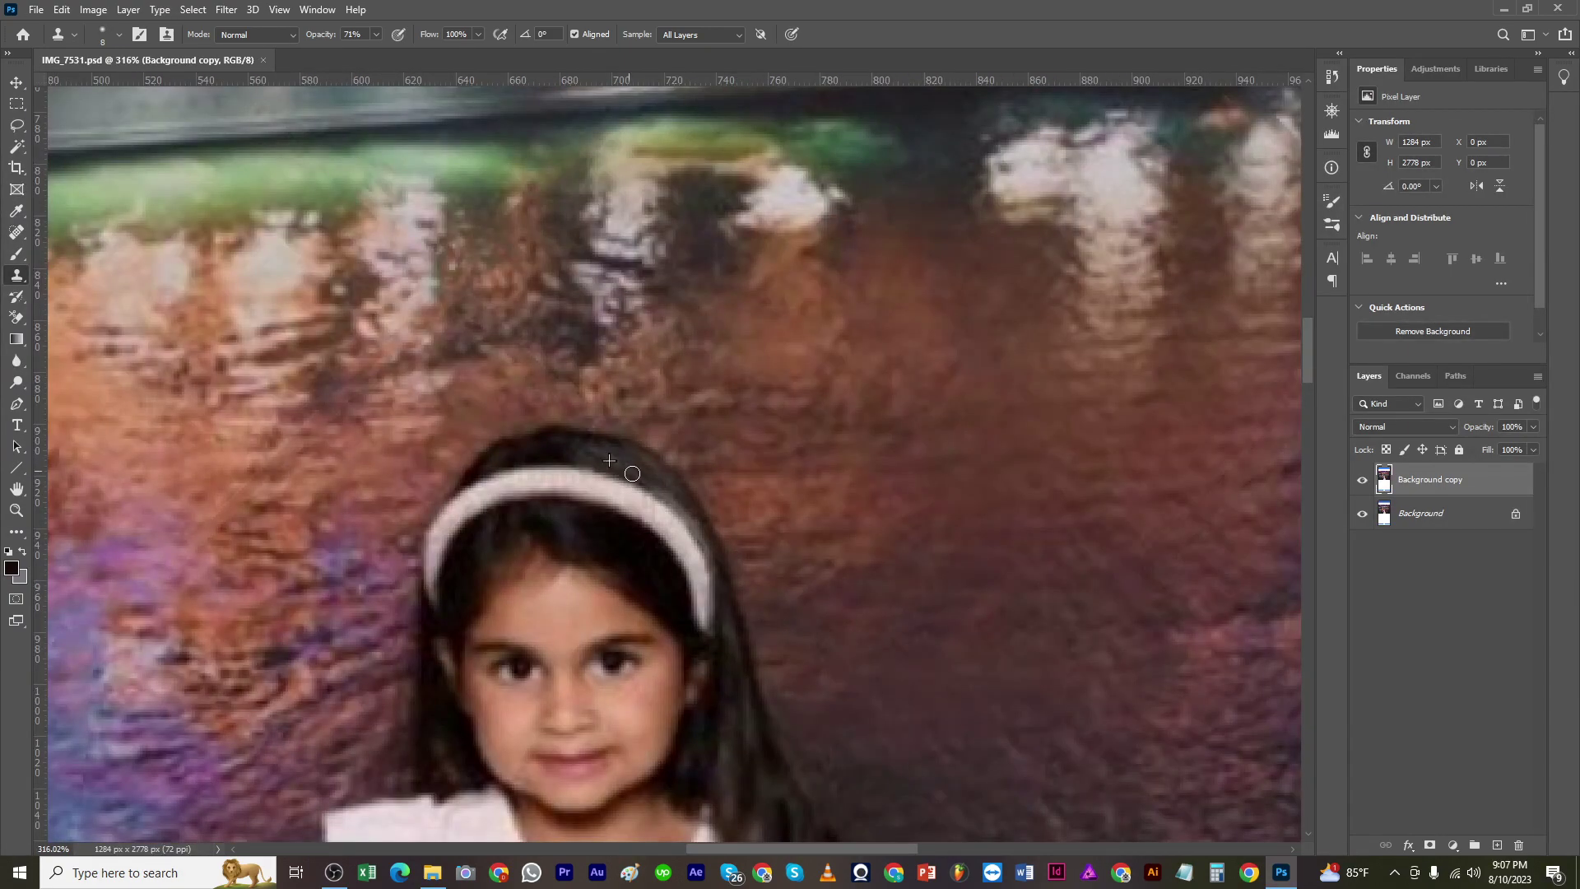
{"action": "left_click_drag", "start_coordinate": [634, 473], "coordinate": [654, 475]}
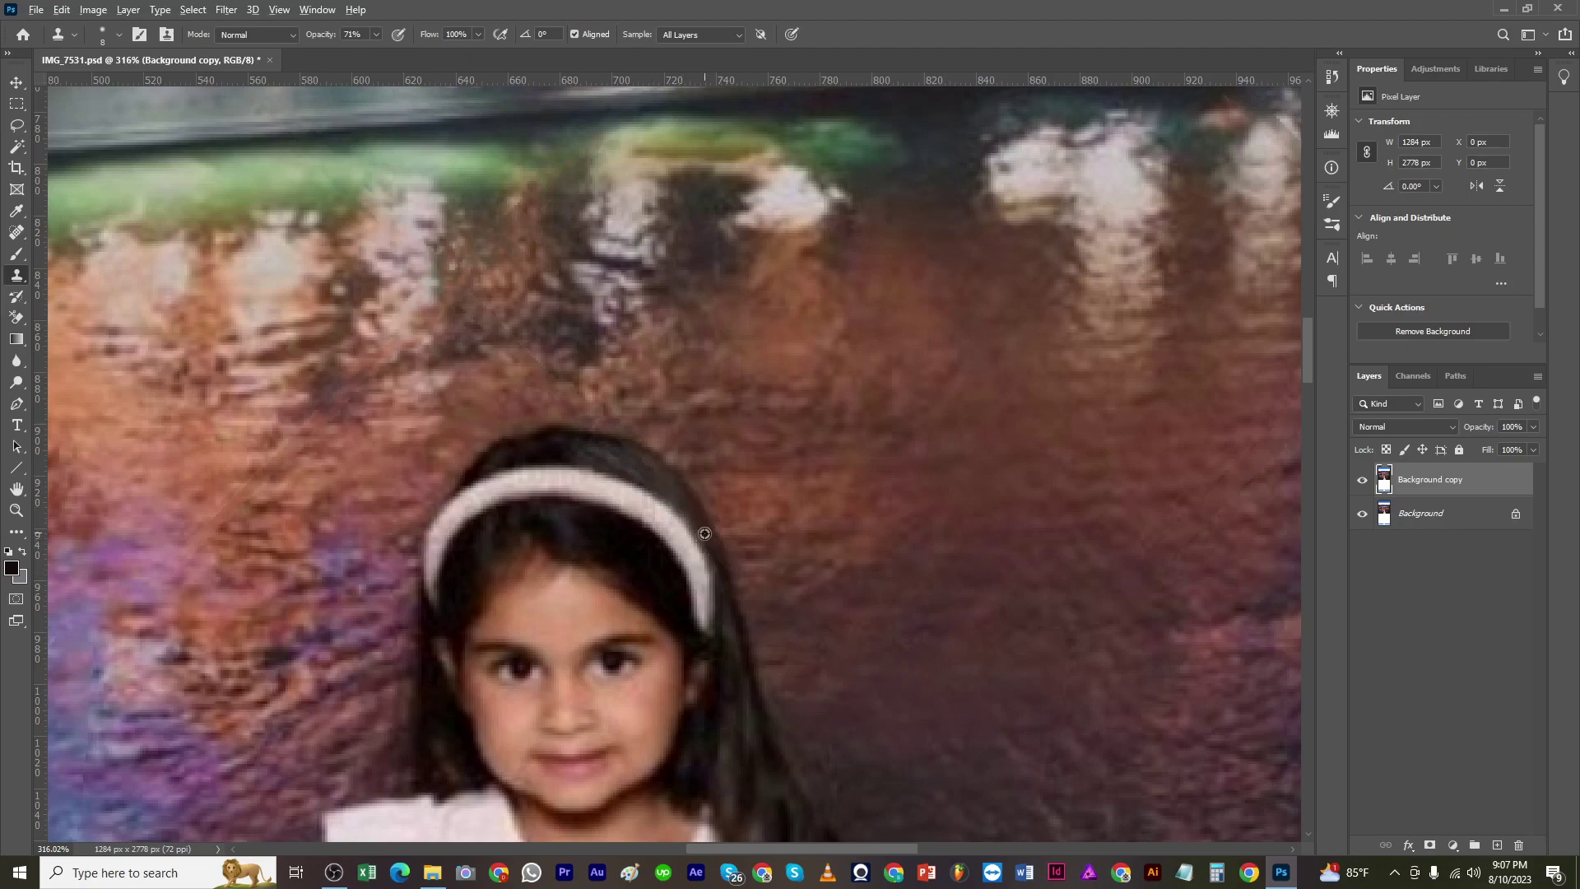
{"action": "key", "text": "ctrl+s"}
Step: Start a Pen path around the lower X over the girl's dress, outlining both lower arms up to the crossing
{"action": "scroll", "coordinate": [746, 587], "scroll_direction": "down", "scroll_amount": 10}
{"action": "scroll", "coordinate": [592, 625], "scroll_direction": "up", "scroll_amount": 6}
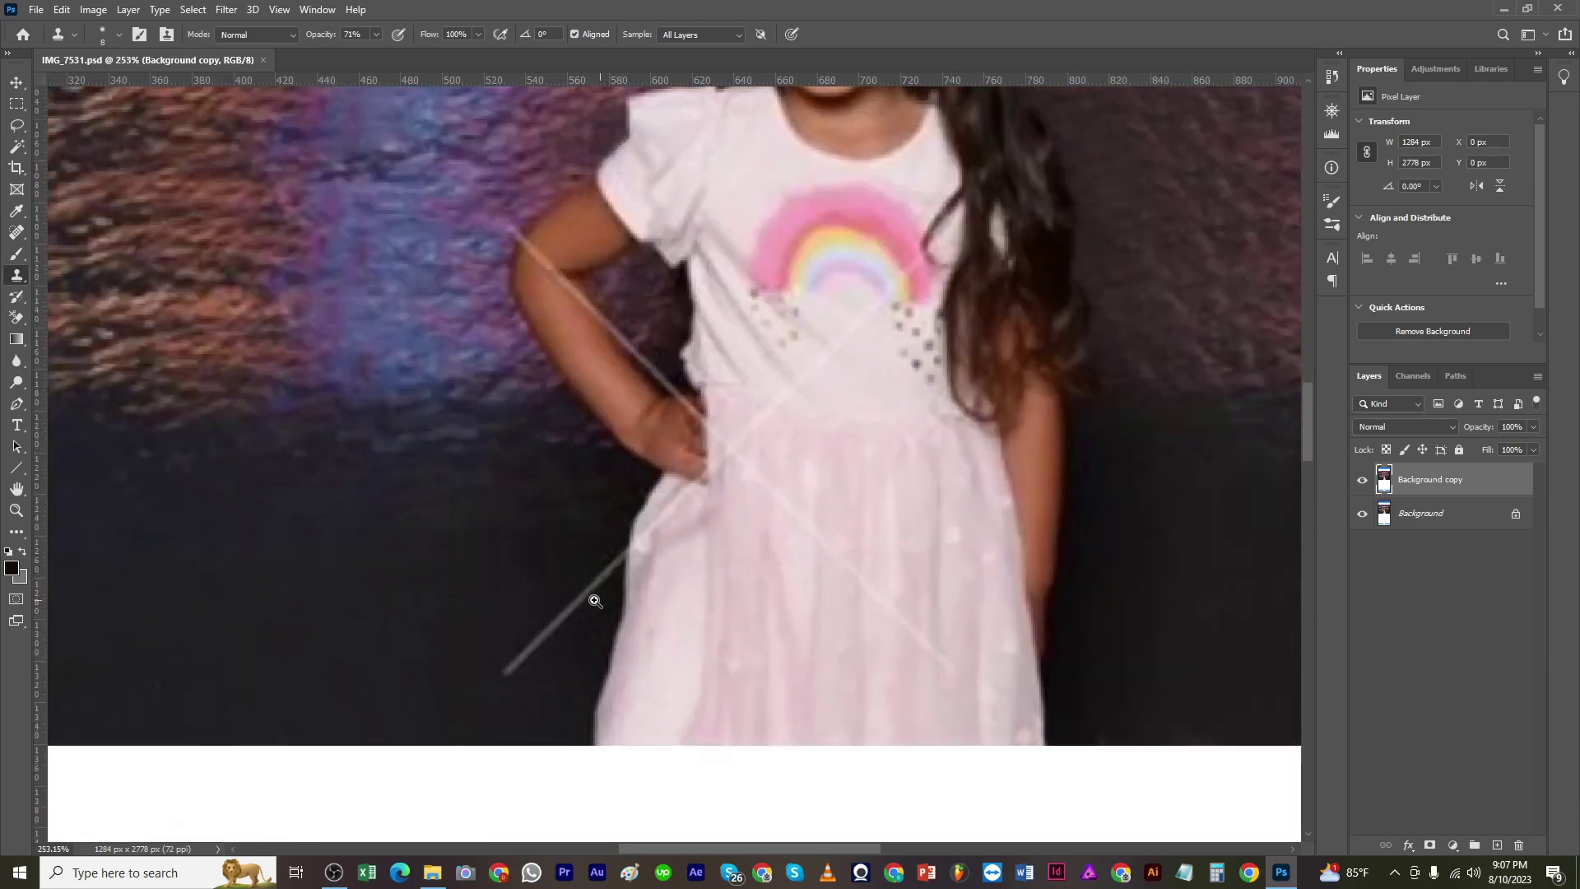
{"action": "key", "text": "p"}
{"action": "left_click", "coordinate": [514, 657]}
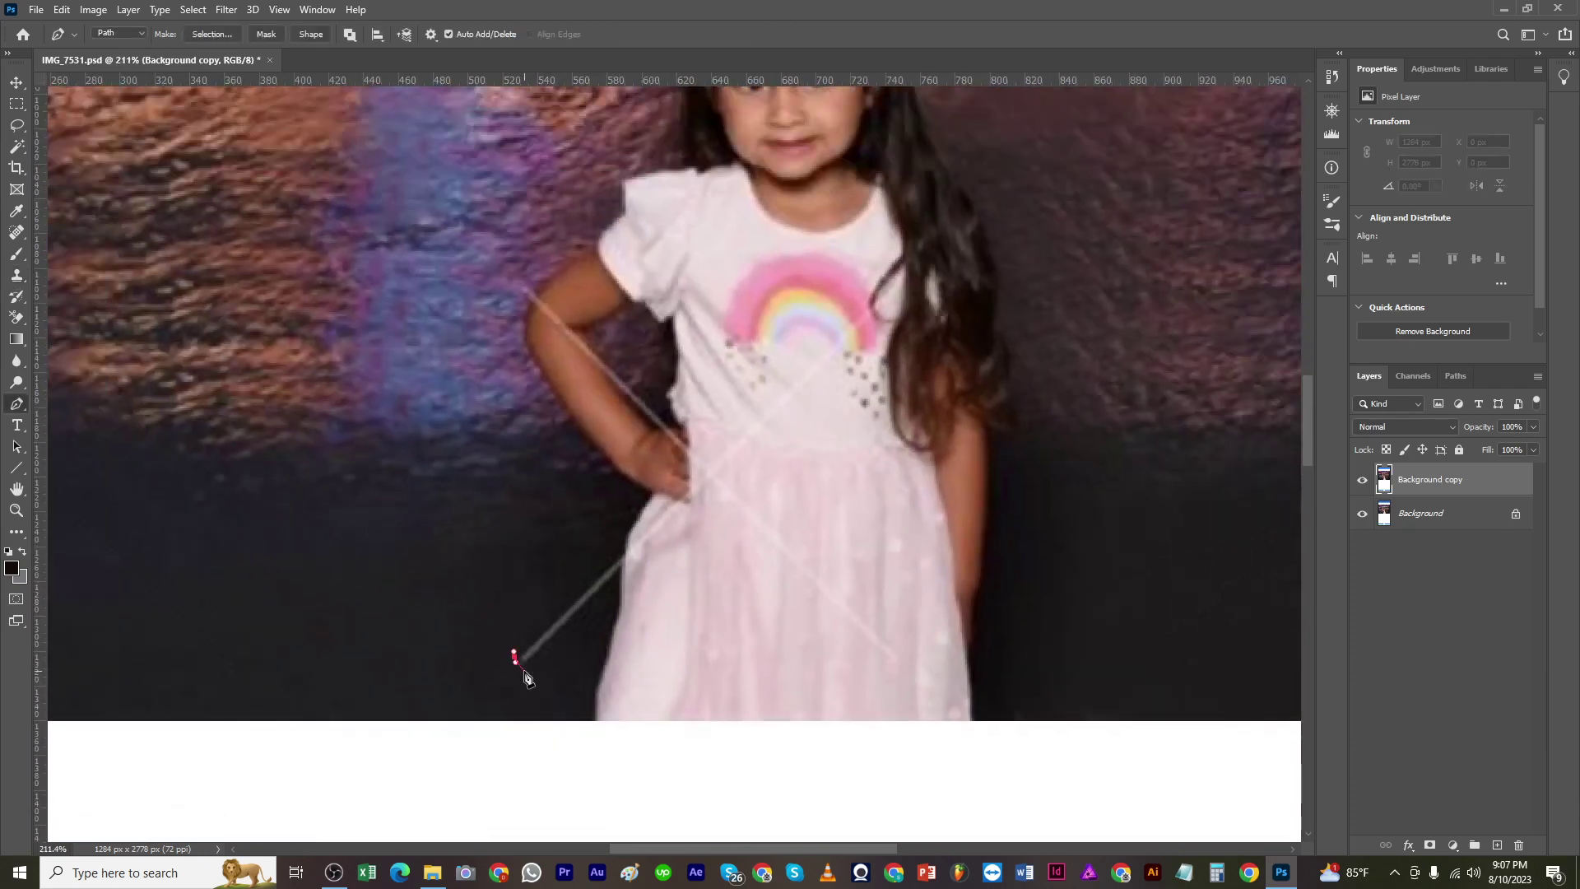
{"action": "left_click", "coordinate": [529, 665]}
{"action": "left_click", "coordinate": [708, 482]}
{"action": "left_click", "coordinate": [895, 665]}
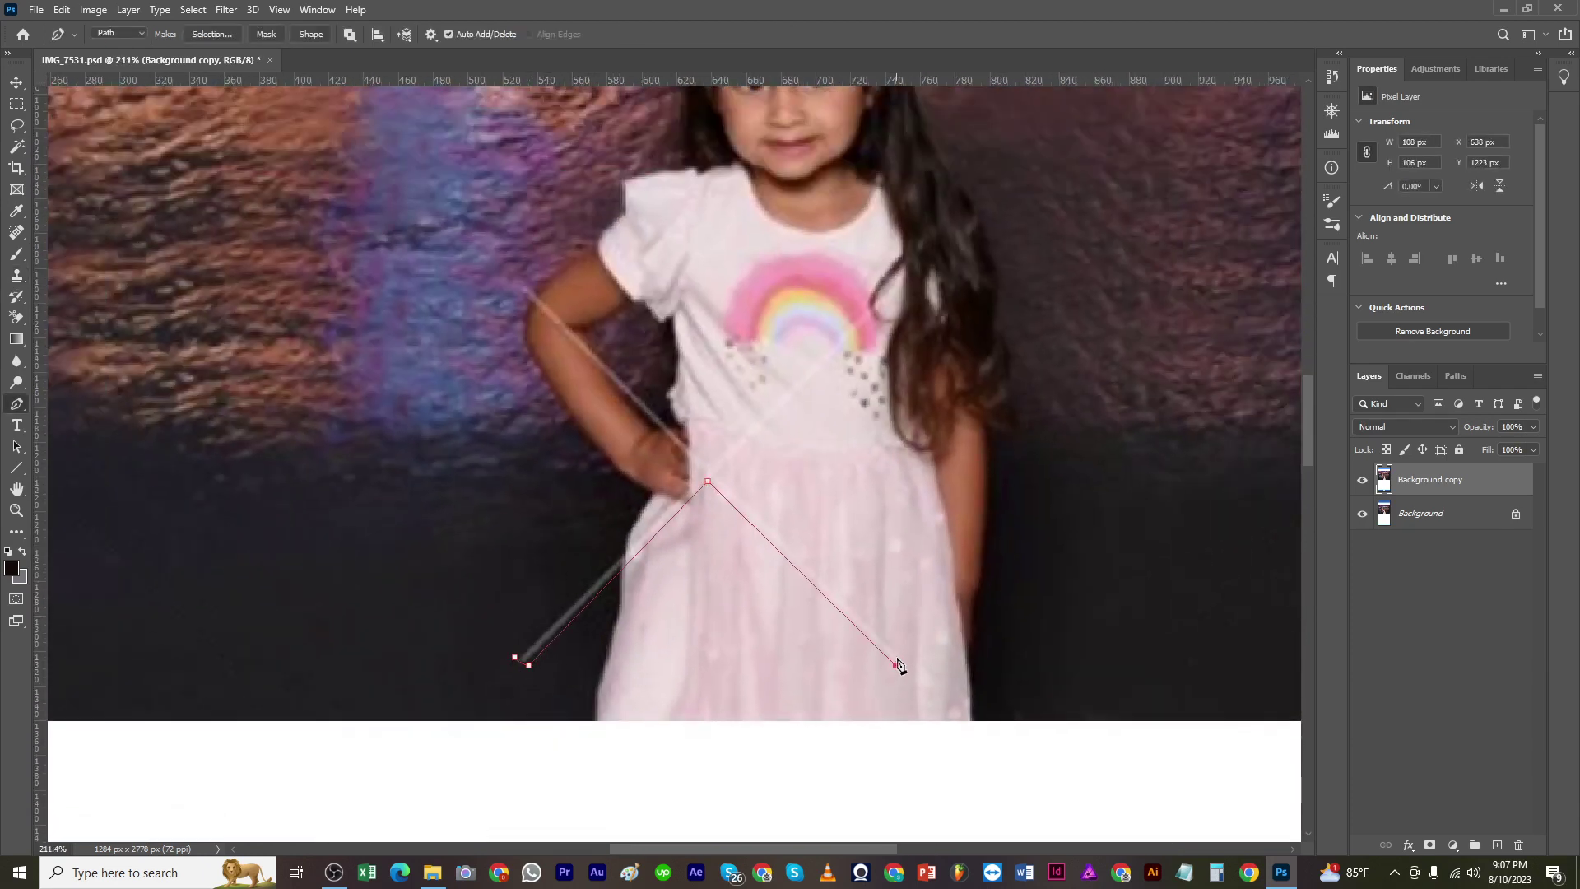
{"action": "left_click", "coordinate": [898, 655]}
{"action": "left_click", "coordinate": [717, 474]}
Step: Outline both upper arms of the lower X with the Pen path, close it, and adjust its anchor points to enclose the lines
{"action": "left_click", "coordinate": [869, 314]}
{"action": "left_click", "coordinate": [863, 308]}
{"action": "left_click", "coordinate": [710, 461]}
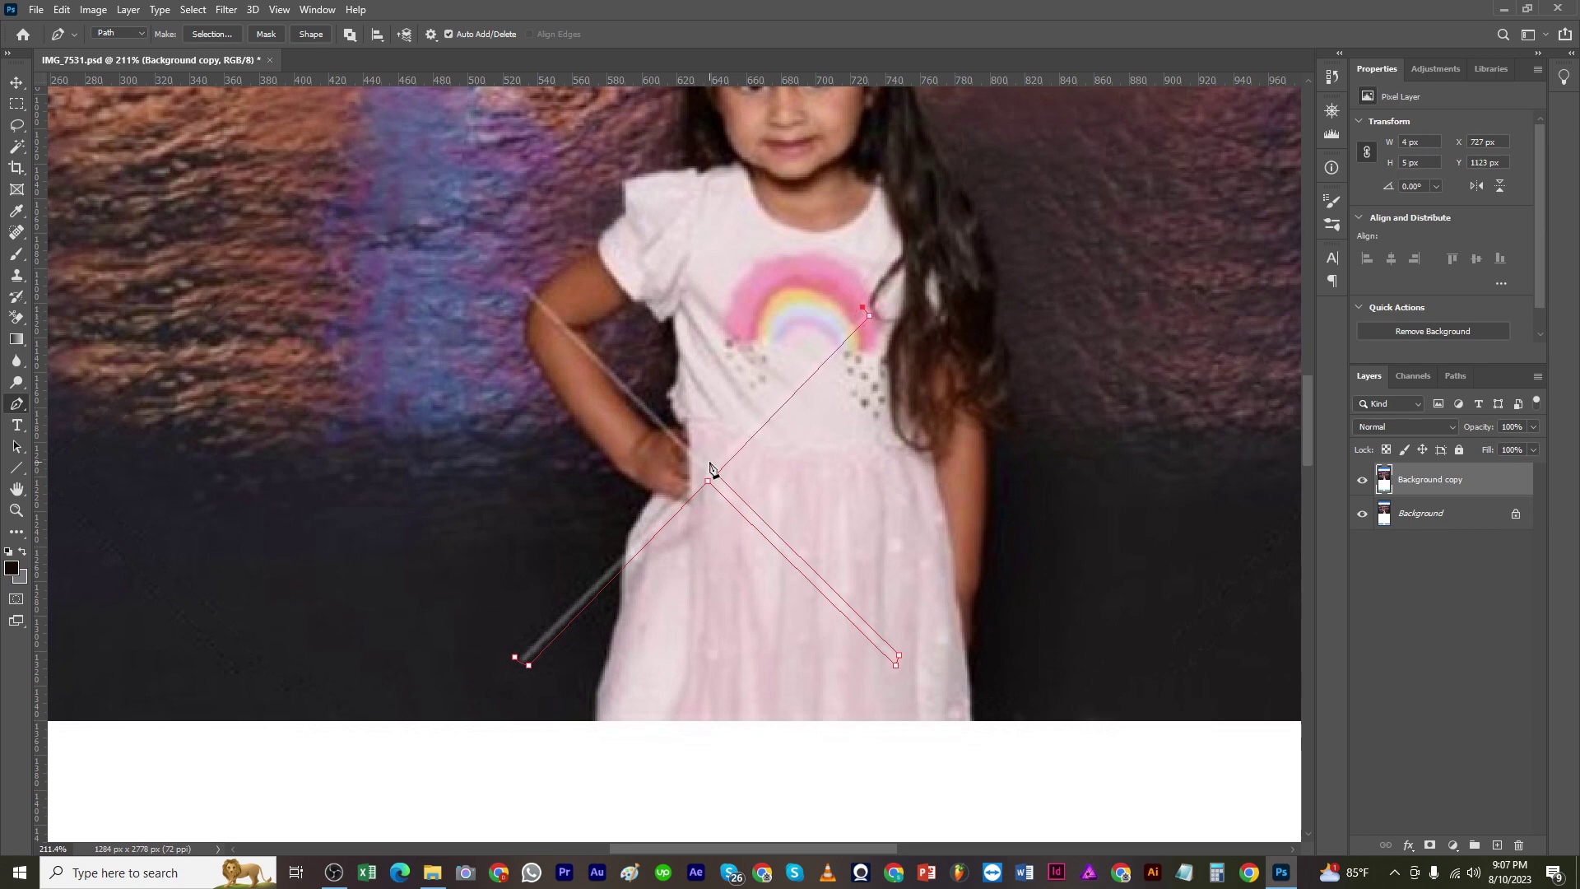
{"action": "left_click", "coordinate": [524, 279]}
{"action": "left_click", "coordinate": [517, 291]}
{"action": "left_click", "coordinate": [702, 474]}
{"action": "mouse_move", "coordinate": [515, 658]}
{"action": "left_mouse_down"}
{"action": "mouse_move", "coordinate": [502, 643]}
{"action": "mouse_move", "coordinate": [515, 653]}
{"action": "left_mouse_up"}
{"action": "left_click_drag", "start_coordinate": [711, 463], "coordinate": [715, 466]}
{"action": "left_click", "coordinate": [655, 463], "text": "ctrl"}
{"action": "left_click_drag", "start_coordinate": [521, 317], "coordinate": [517, 365]}
Step: Convert the lower X path to a selection, remove the lines with content-aware fill, and deselect
{"action": "key", "text": "ctrl+Return"}
{"action": "key", "text": "ctrl+d"}
{"action": "scroll", "coordinate": [747, 645], "scroll_direction": "down", "scroll_amount": 2}
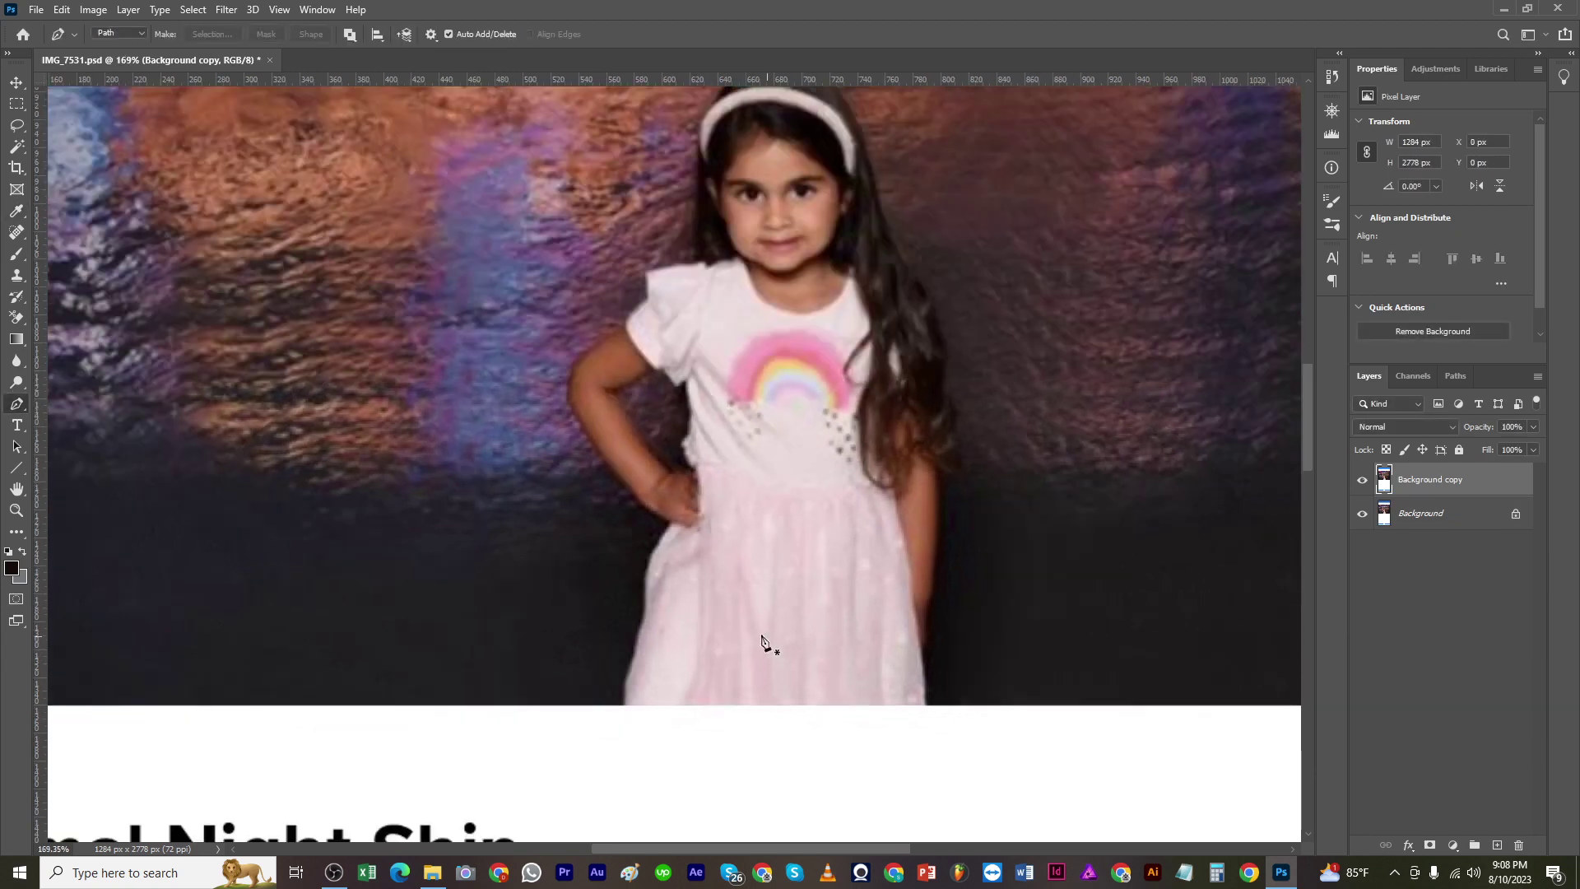
Step: Clone matching skin over the line traces on the girl's bent forearm and wrist, starting with the Clone Stamp at 16% opacity
{"action": "scroll", "coordinate": [744, 592], "scroll_direction": "up", "scroll_amount": 2}
{"action": "key", "text": "s"}
{"action": "scroll", "coordinate": [670, 463], "scroll_direction": "up", "scroll_amount": 2}
{"action": "scroll", "coordinate": [671, 463], "scroll_direction": "up", "scroll_amount": 1}
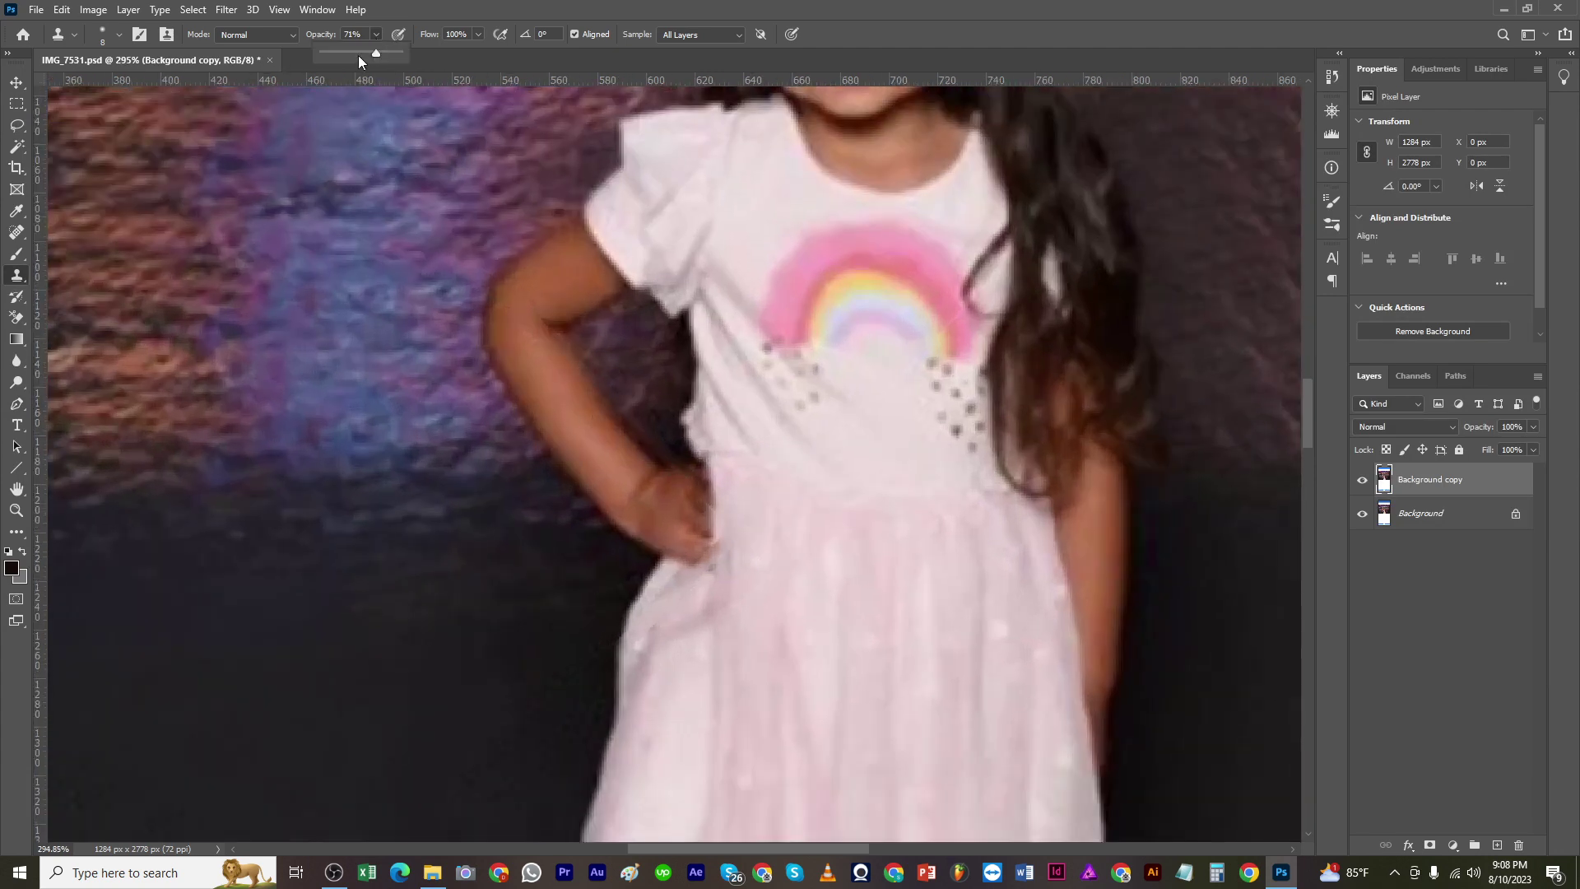
{"action": "left_click", "coordinate": [593, 441], "text": "alt"}
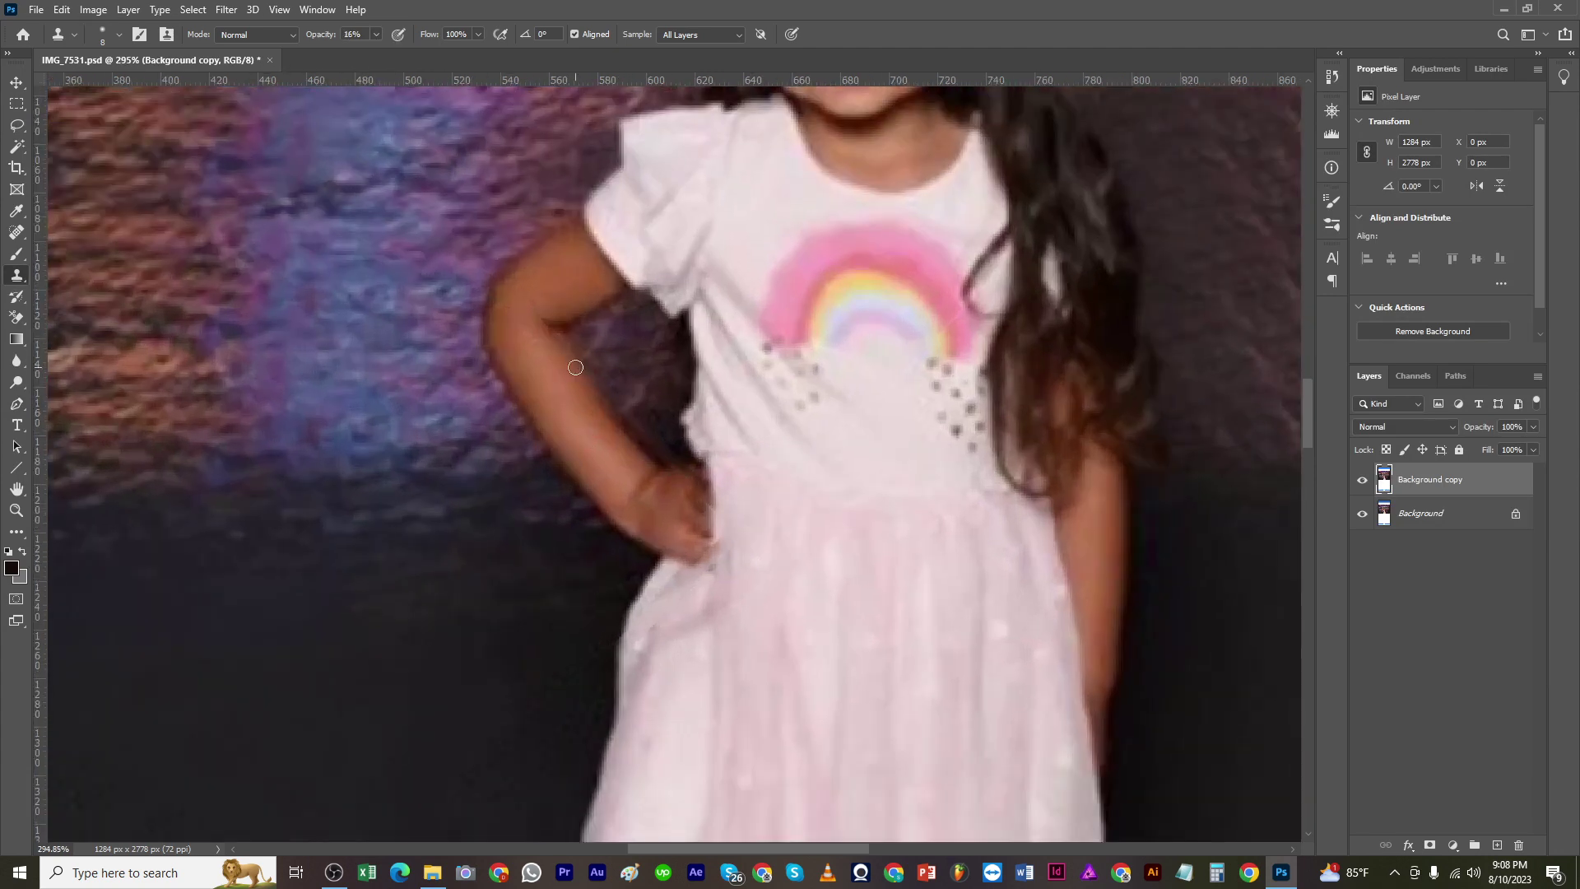
{"action": "left_click", "coordinate": [609, 420], "text": "alt"}
{"action": "left_click", "coordinate": [561, 357], "text": "alt"}
{"action": "left_click", "coordinate": [684, 482], "text": "alt"}
{"action": "mouse_move", "coordinate": [692, 474]}
{"action": "left_mouse_down"}
{"action": "mouse_move", "coordinate": [667, 485]}
{"action": "mouse_move", "coordinate": [660, 454]}
{"action": "left_mouse_up"}
Step: Clone skin and dark background along the inner edge of the bent forearm to clean up the arm's outline
{"action": "left_click", "coordinate": [687, 476], "text": "alt"}
{"action": "left_click", "coordinate": [607, 442], "text": "alt"}
{"action": "left_click", "coordinate": [665, 430], "text": "alt"}
{"action": "left_click", "coordinate": [647, 432]}
{"action": "left_click", "coordinate": [611, 351], "text": "alt"}
{"action": "left_click", "coordinate": [587, 354]}
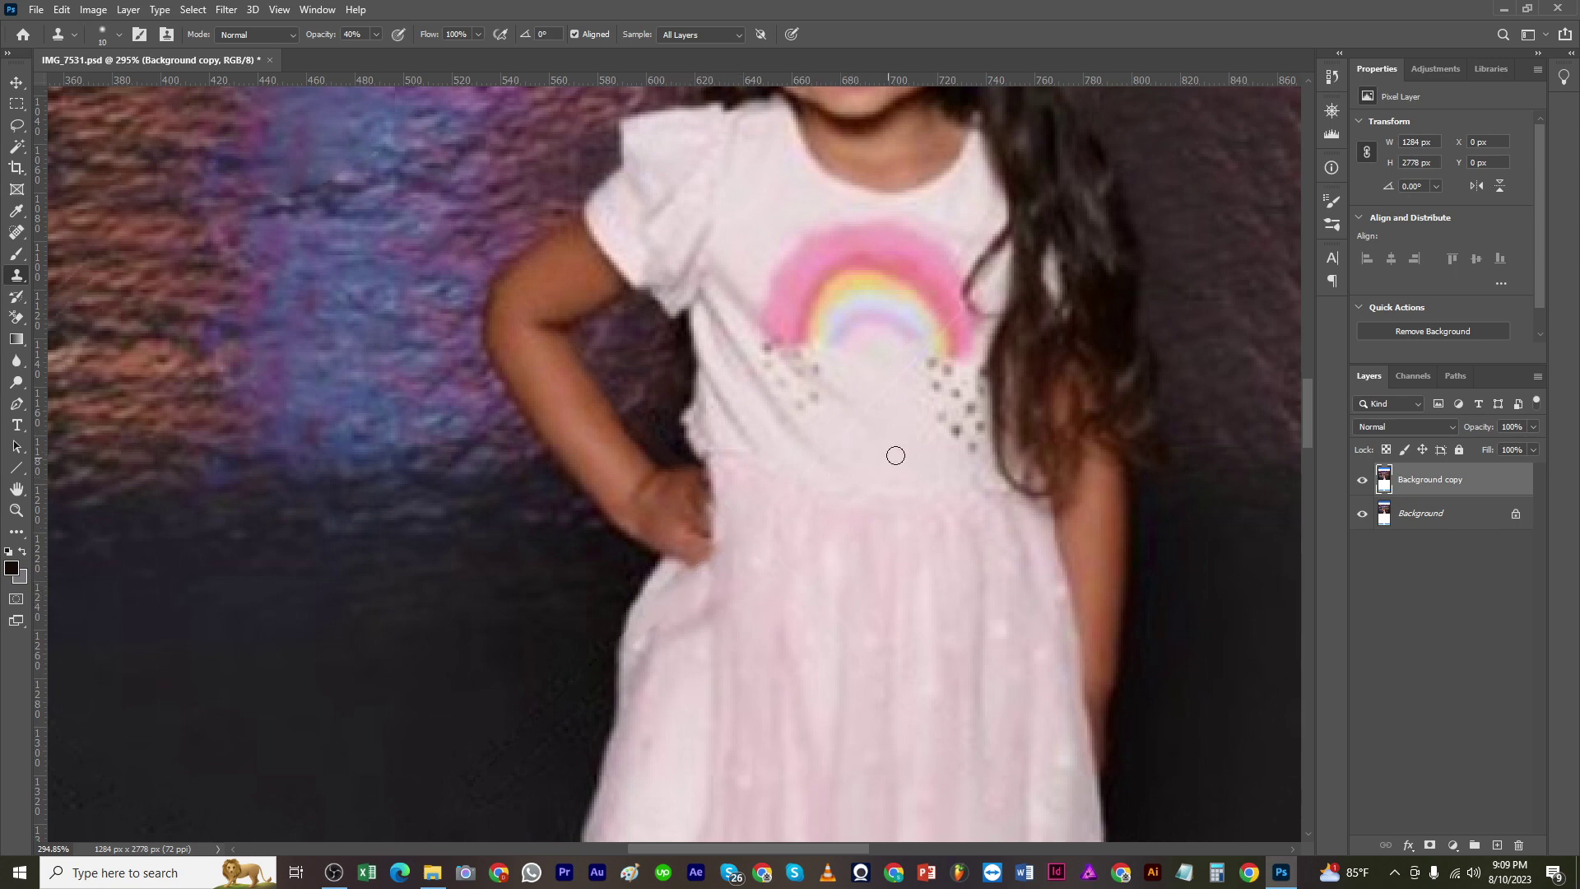
Step: Set the Clone Stamp opacity to 59%, clone clean fabric over the traces below the dress's rainbow, and save the file
{"action": "left_click", "coordinate": [376, 34]}
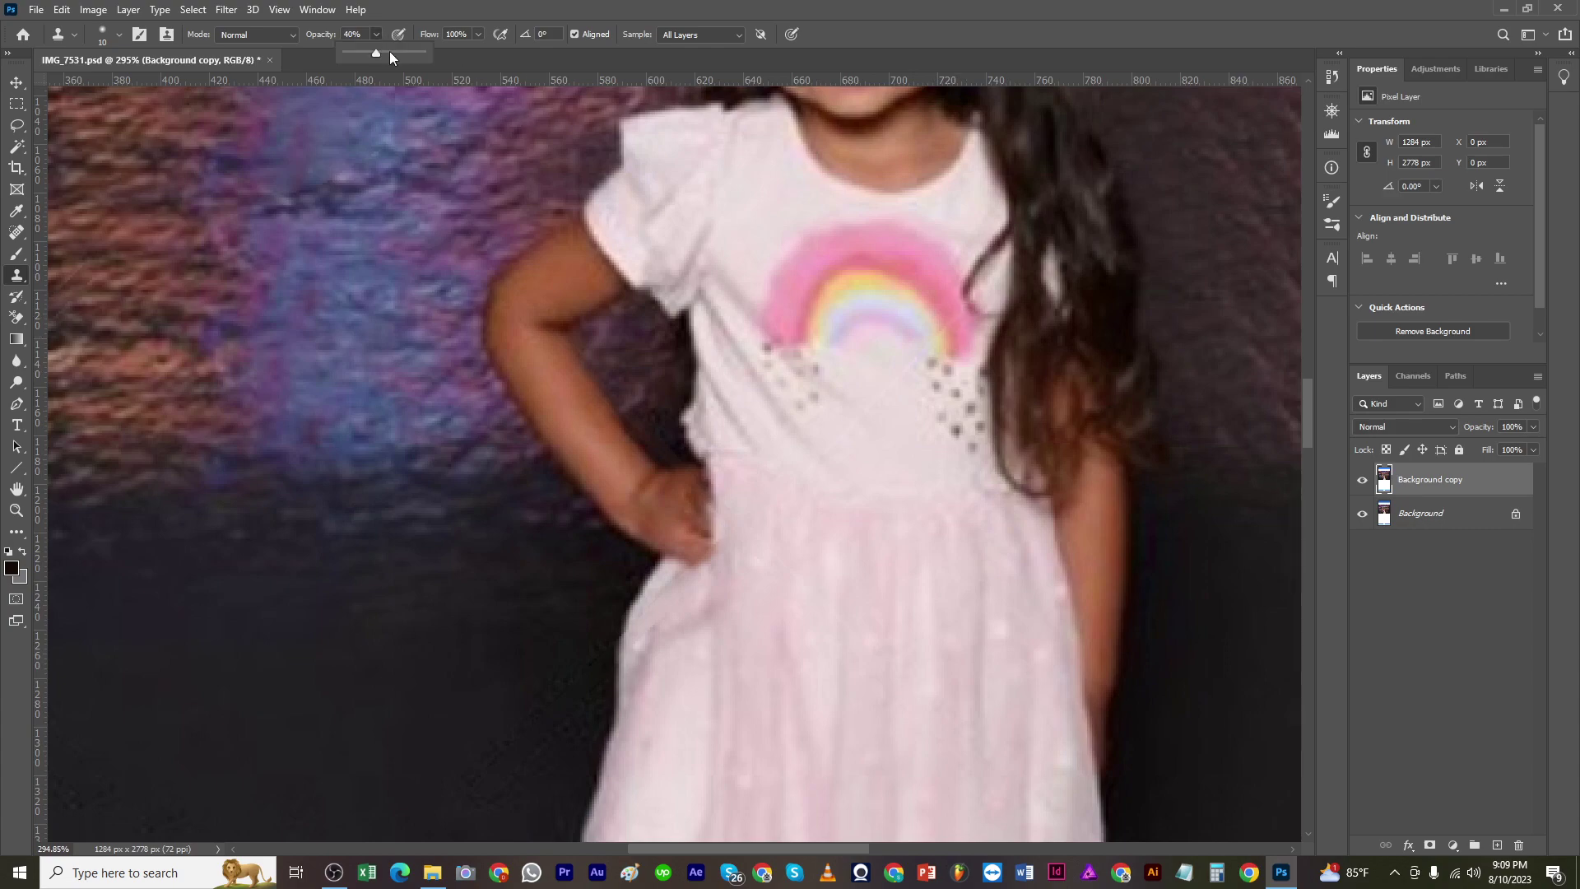
{"action": "left_click", "coordinate": [960, 332], "text": "alt"}
{"action": "left_click", "coordinate": [906, 365], "text": "alt"}
{"action": "mouse_move", "coordinate": [915, 360]}
{"action": "left_mouse_down"}
{"action": "mouse_move", "coordinate": [815, 504]}
{"action": "mouse_move", "coordinate": [761, 494]}
{"action": "left_mouse_up"}
{"action": "key", "text": "ctrl+s"}
{"action": "left_click_drag", "start_coordinate": [753, 354], "coordinate": [700, 544]}
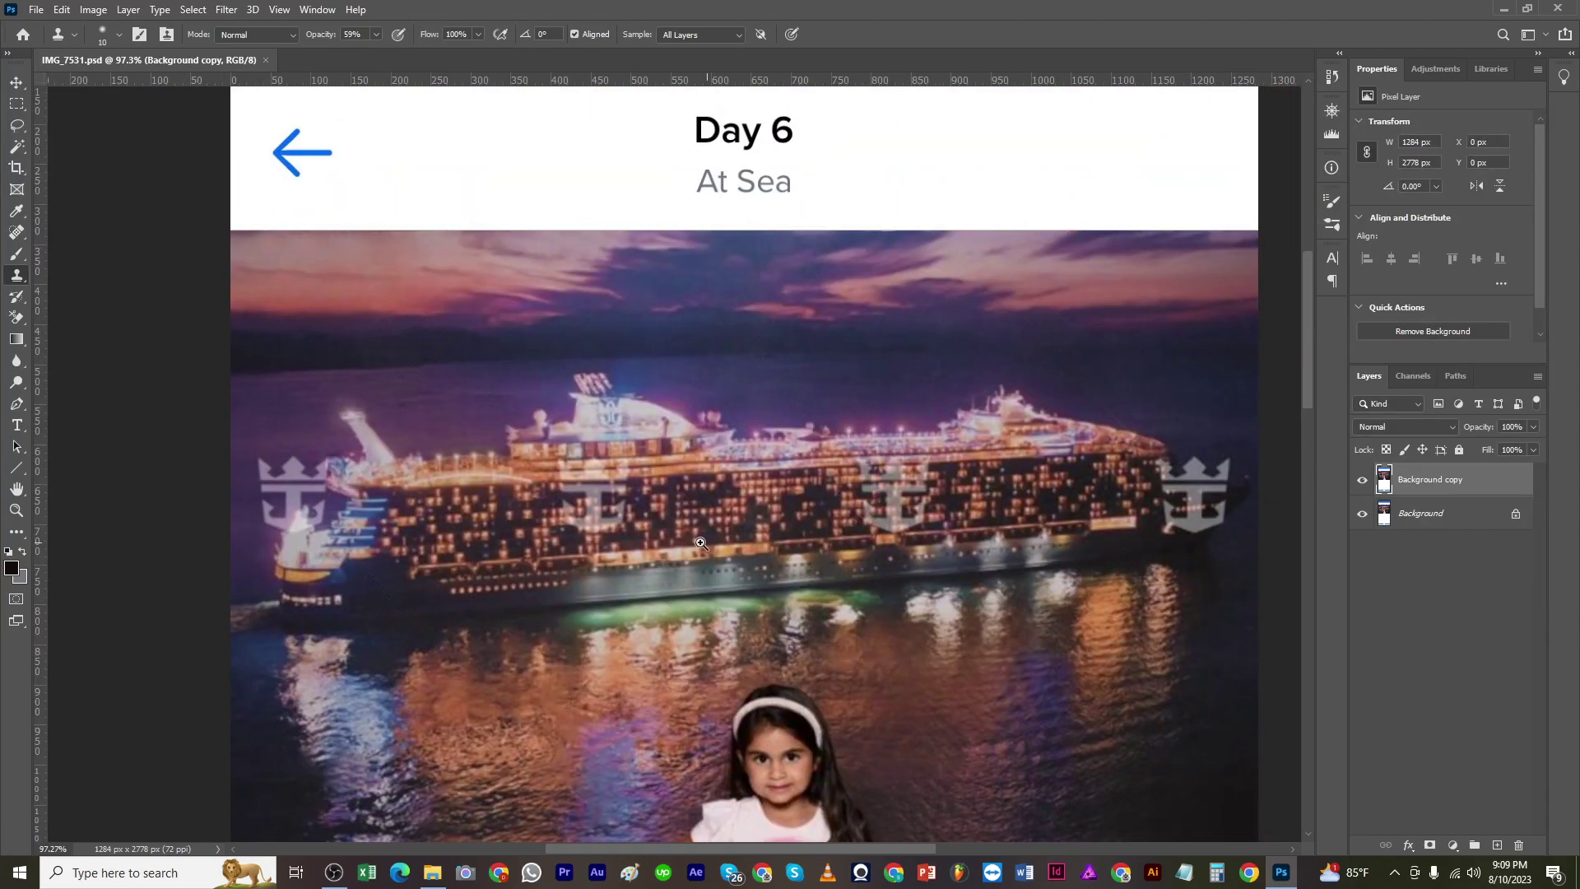
{"action": "left_click_drag", "start_coordinate": [768, 418], "coordinate": [723, 421]}
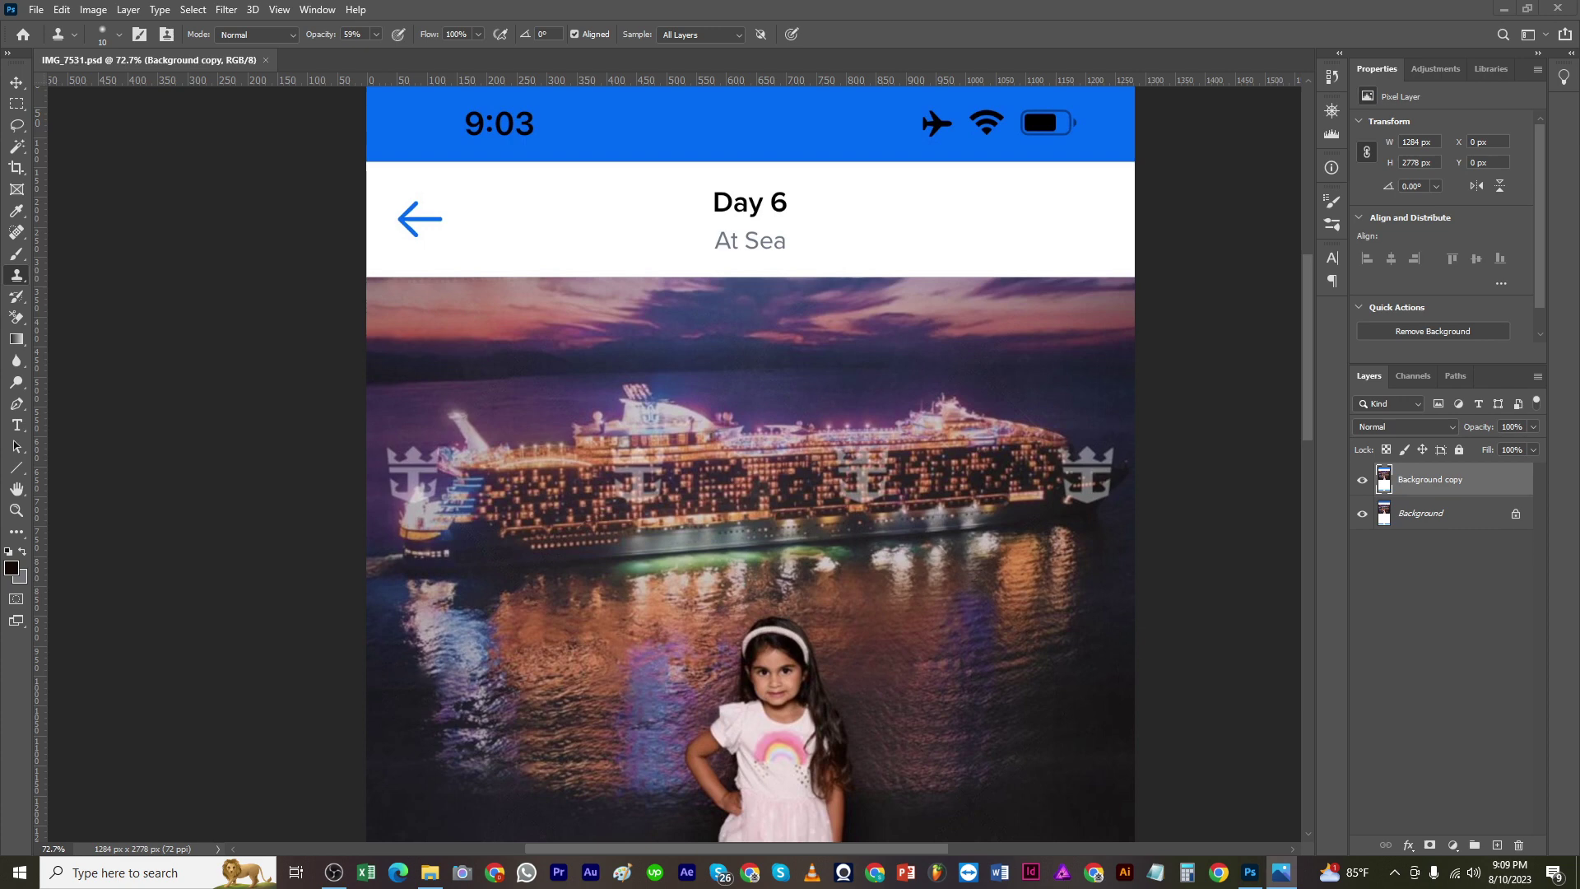
{"action": "key", "text": "v"}
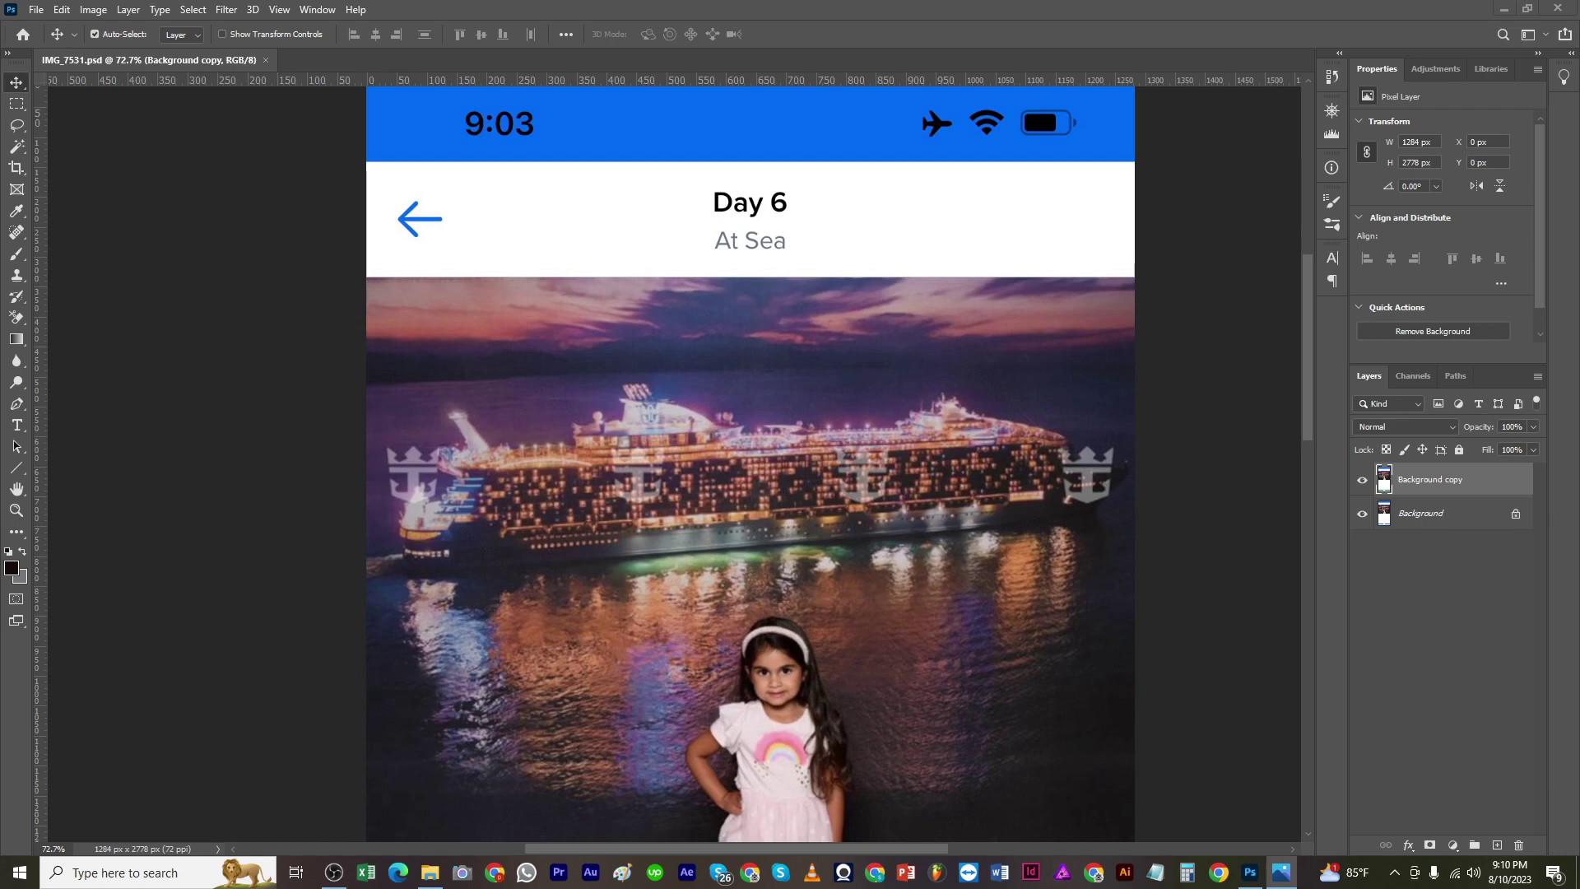
{"action": "scroll", "coordinate": [1175, 553], "scroll_direction": "down", "scroll_amount": 2}
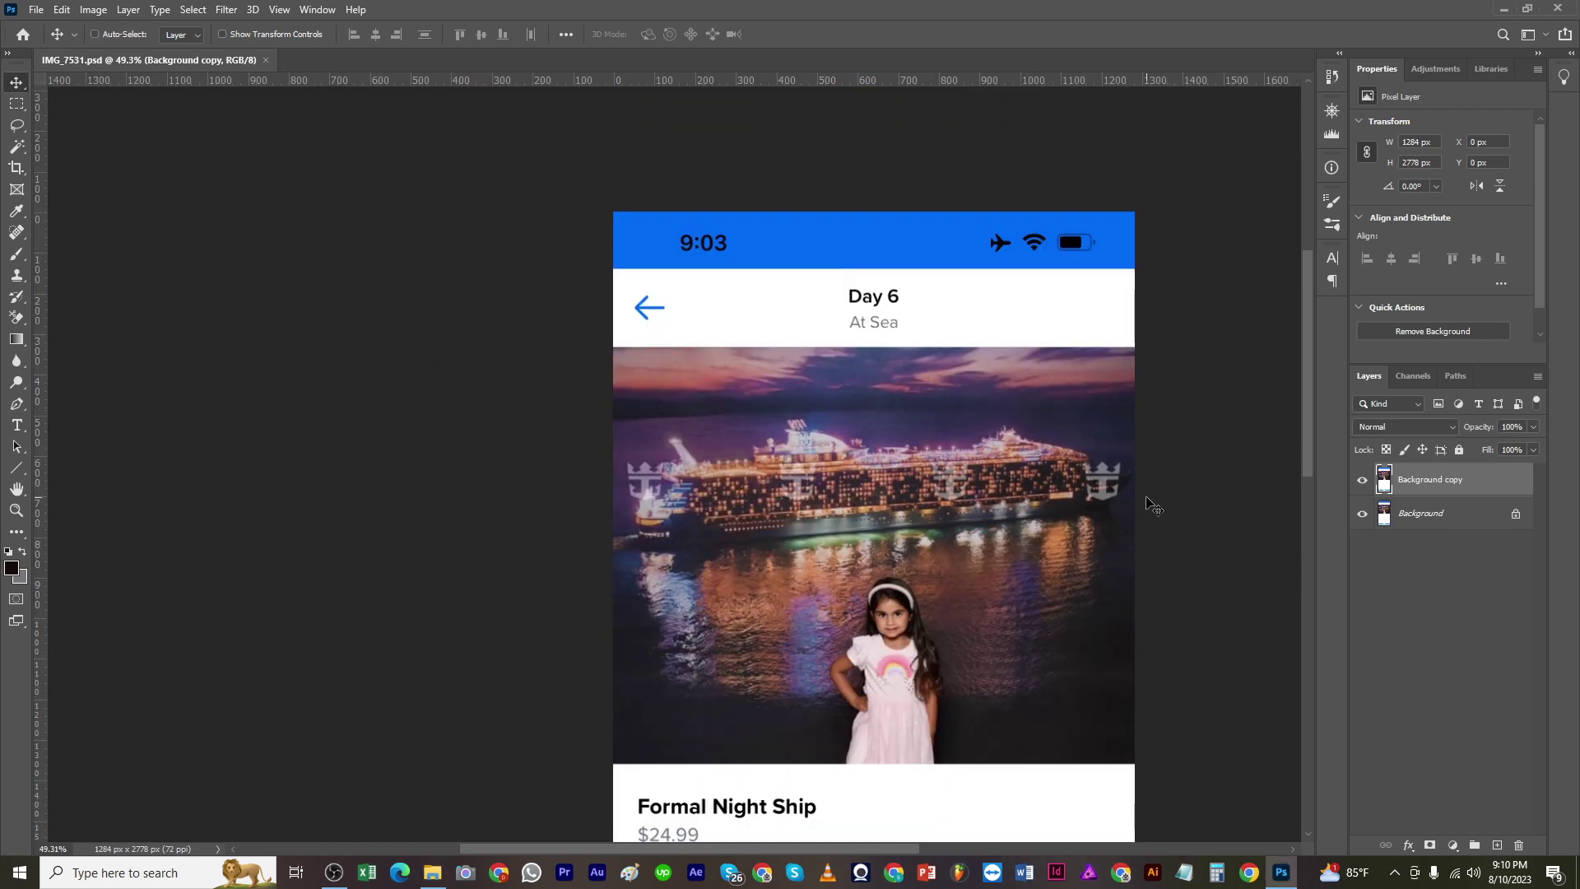
{"action": "left_click_drag", "start_coordinate": [907, 543], "coordinate": [886, 536]}
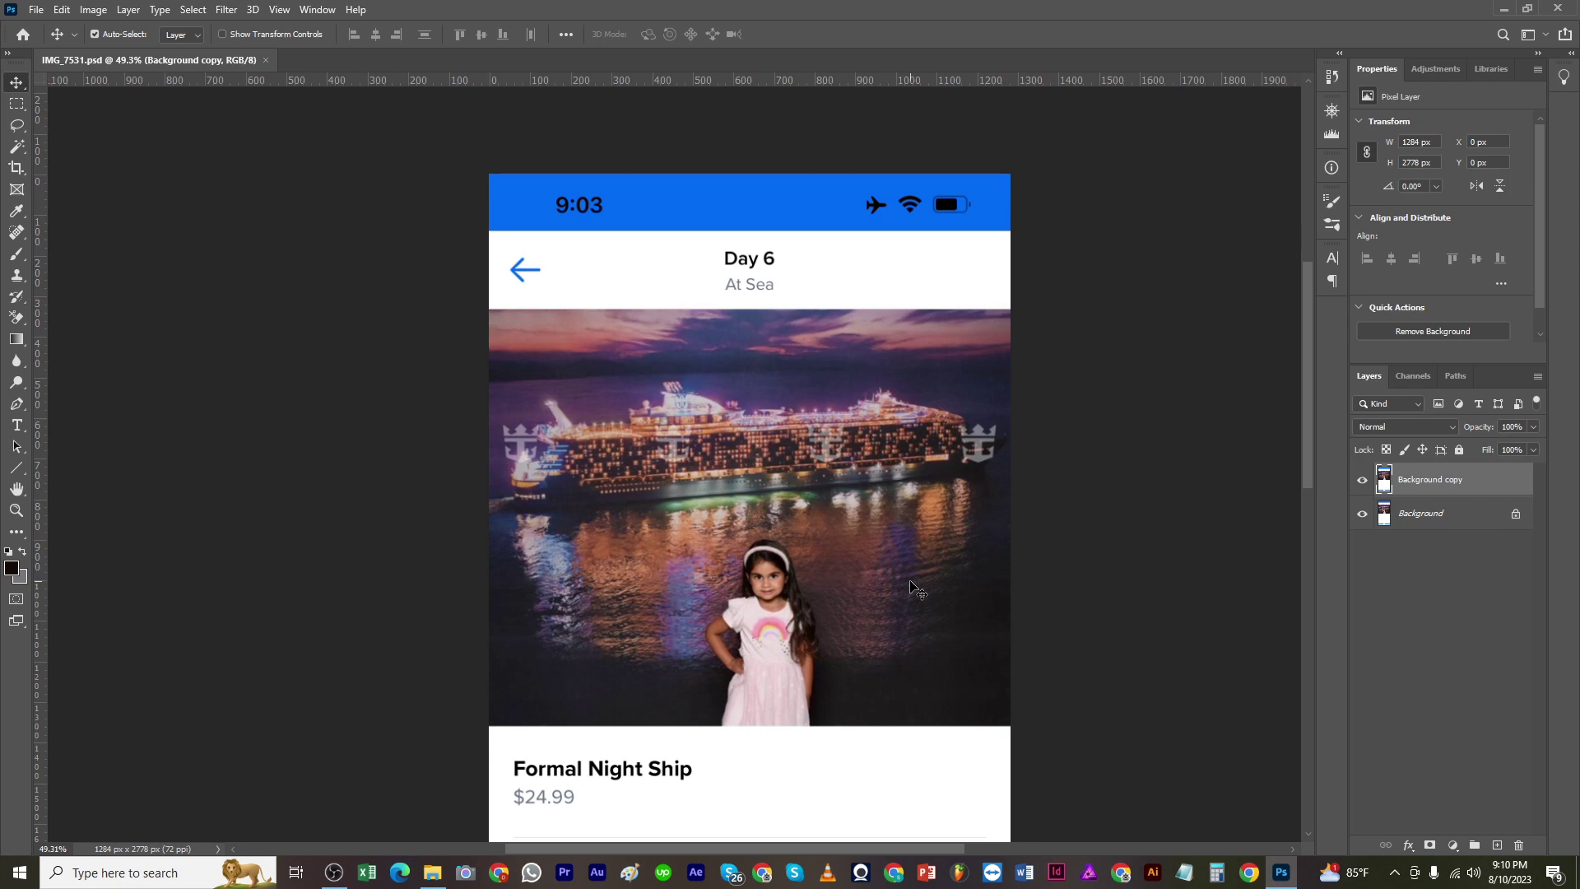
Step: Lasso the crown-anchor mark at the ship's stern, remove it with content-aware fill, and deselect
{"action": "key", "text": "l"}
{"action": "left_click_drag", "start_coordinate": [498, 437], "coordinate": [536, 514]}
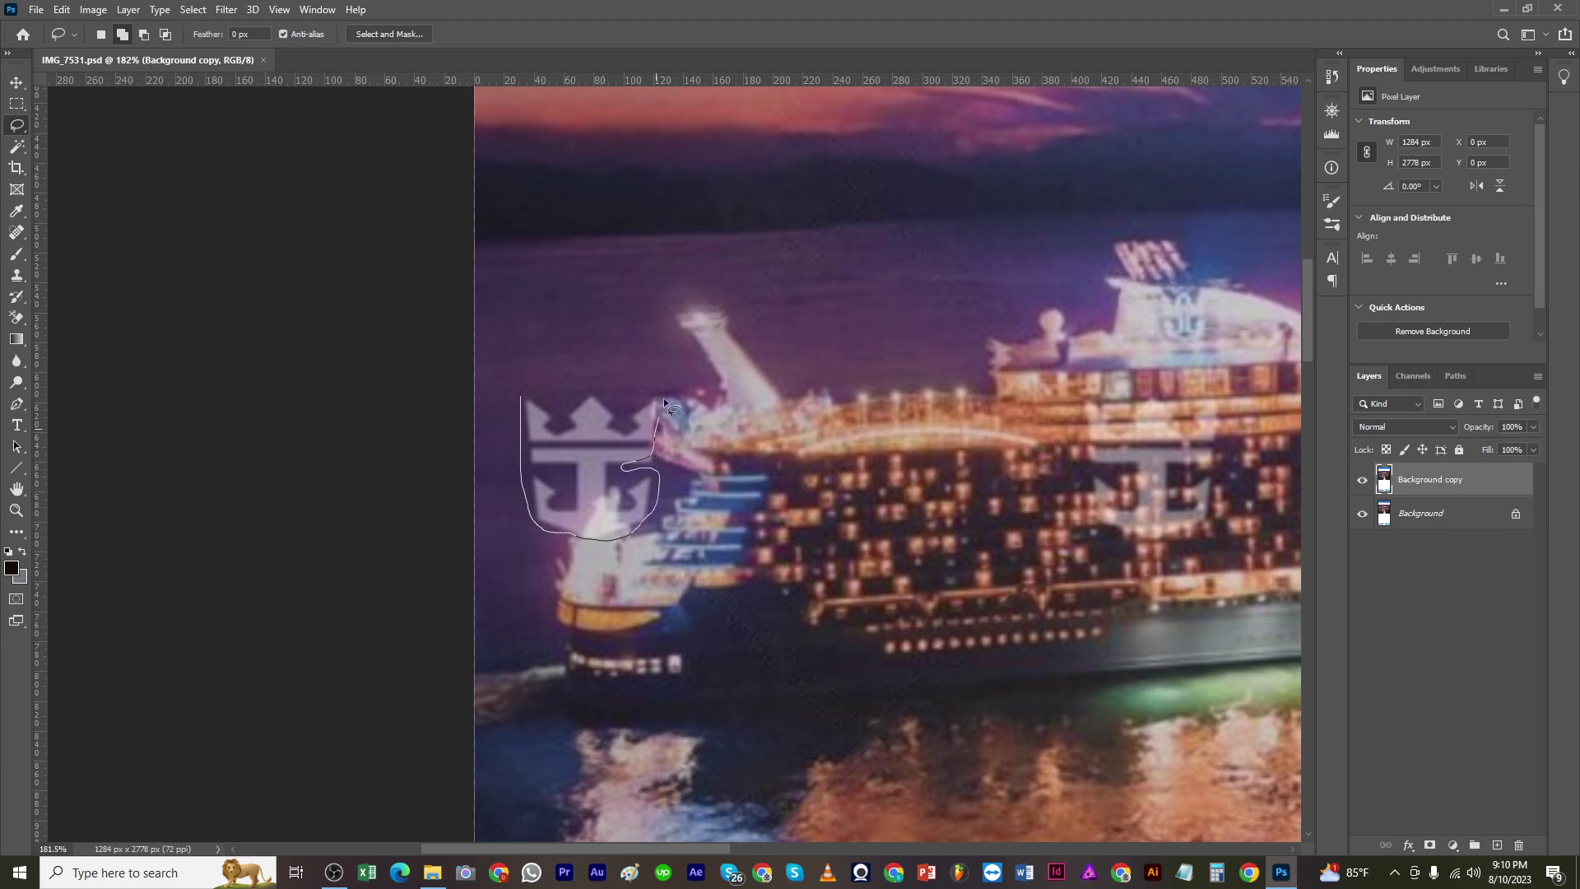
{"action": "left_click_drag", "start_coordinate": [561, 409], "coordinate": [520, 414]}
{"action": "key", "text": "shift+F5"}
{"action": "key", "text": "Return"}
{"action": "key", "text": "ctrl+d"}
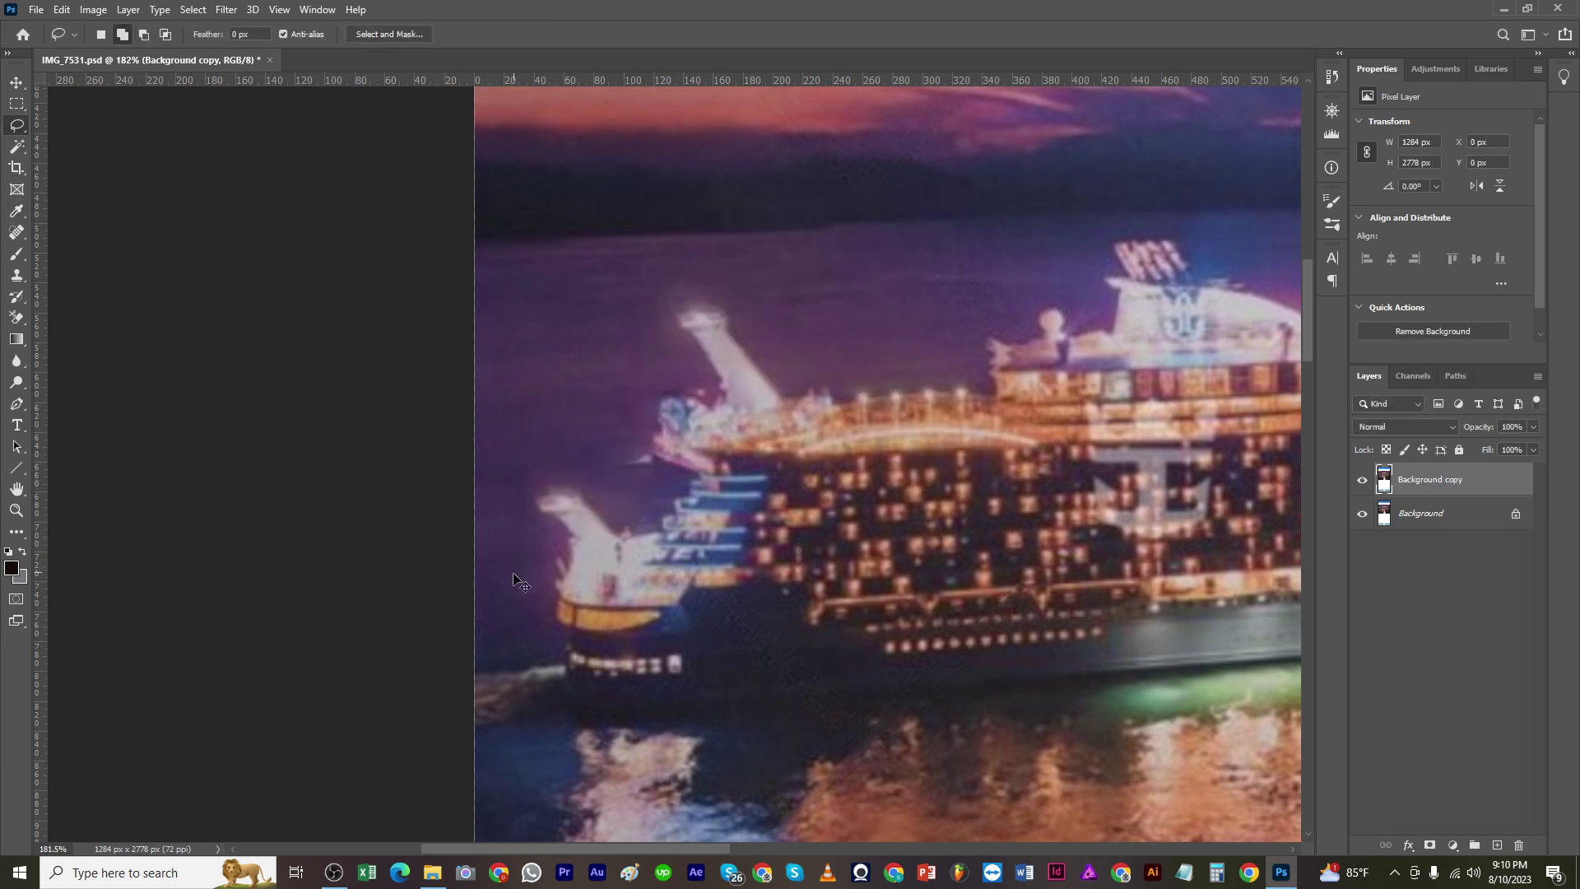
Step: Clone away the stray line beside the upper stern and restore the original lower stern using the History Brush at 100% opacity
{"action": "mouse_move", "coordinate": [556, 553]}
{"action": "left_mouse_down"}
{"action": "mouse_move", "coordinate": [533, 548]}
{"action": "mouse_move", "coordinate": [634, 491]}
{"action": "left_mouse_up"}
{"action": "key", "text": "s"}
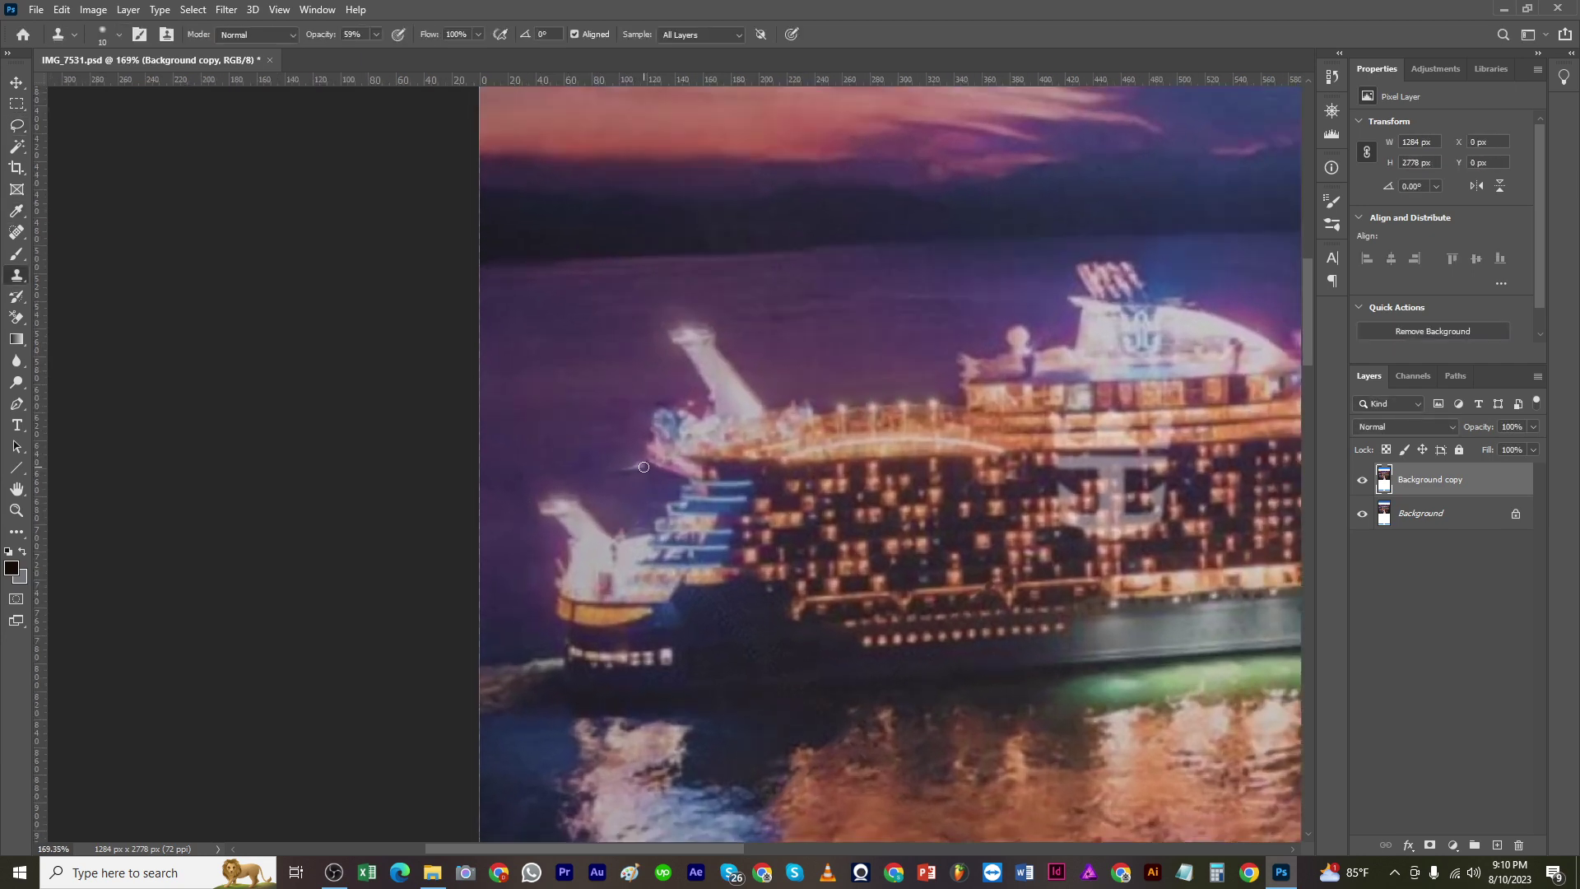
{"action": "key", "text": "y"}
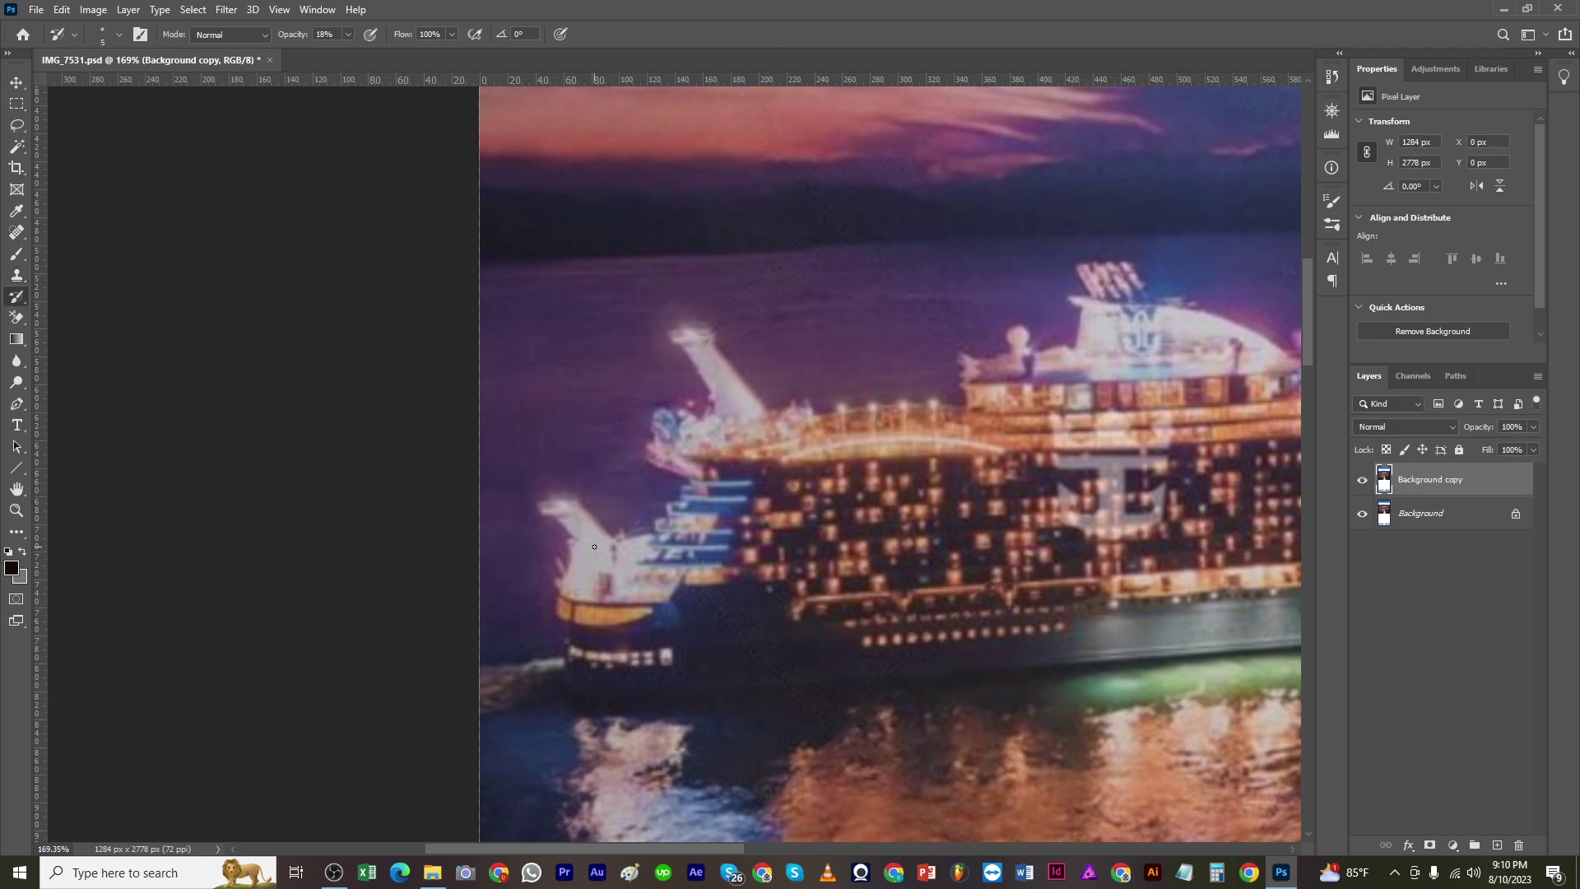
{"action": "left_click_drag", "start_coordinate": [553, 510], "coordinate": [566, 523]}
{"action": "left_click", "coordinate": [1361, 480]}
{"action": "left_click", "coordinate": [1362, 480]}
{"action": "mouse_move", "coordinate": [538, 506]}
{"action": "left_mouse_down"}
{"action": "mouse_move", "coordinate": [602, 522]}
{"action": "mouse_move", "coordinate": [590, 538]}
{"action": "mouse_move", "coordinate": [598, 507]}
{"action": "left_mouse_up"}
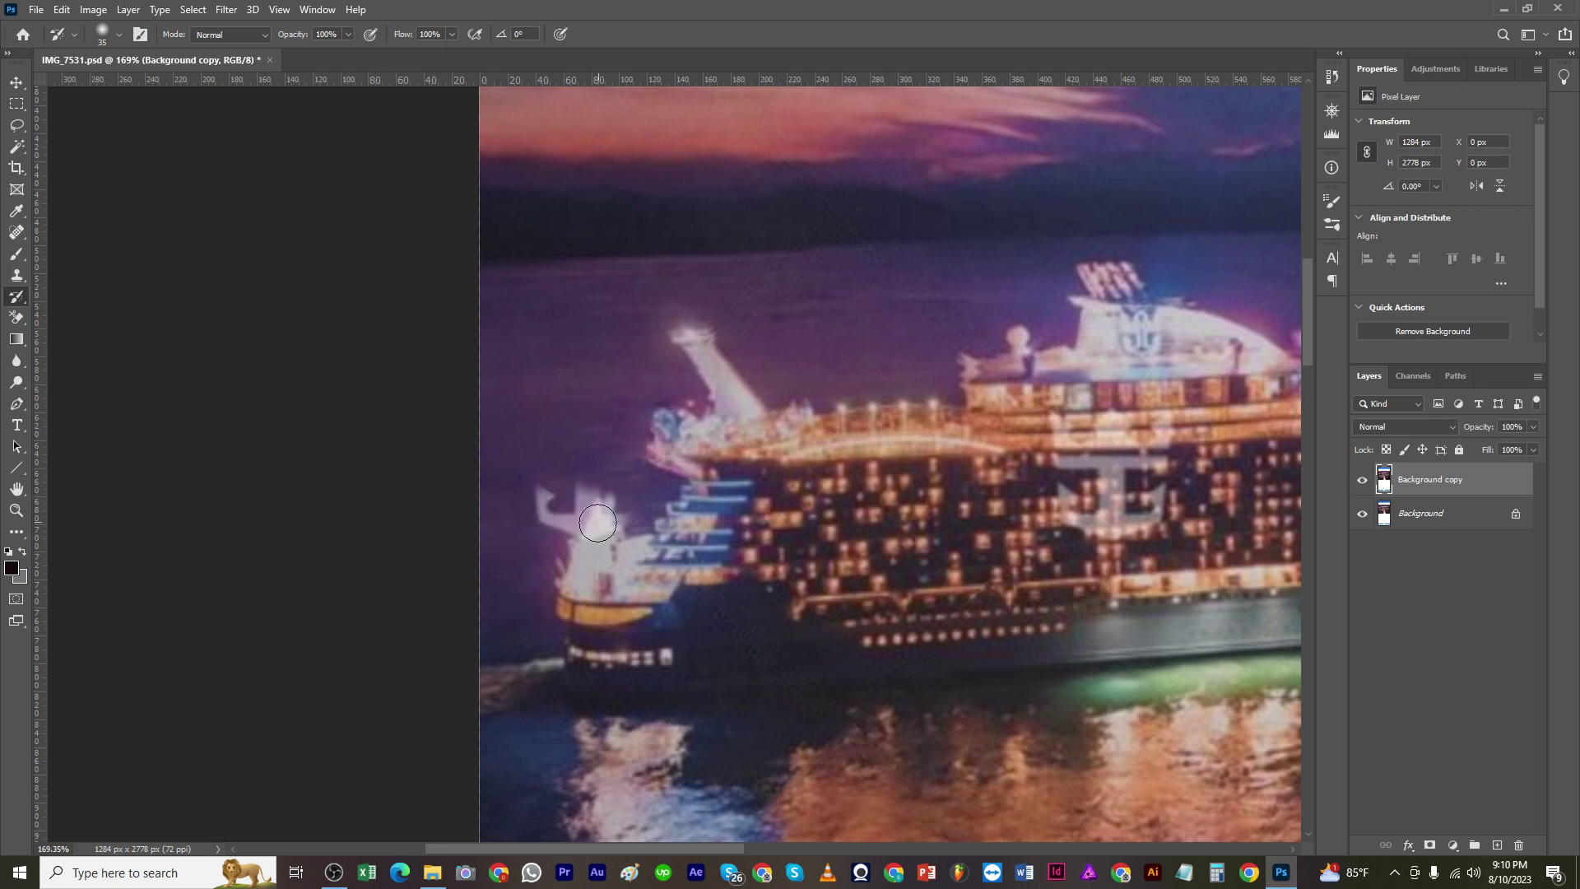
Step: Clone dark water over the restored anchor arm beside the stern with the Clone Stamp at 100% opacity and size 20
{"action": "key", "text": "s"}
{"action": "left_click", "coordinate": [499, 507], "text": "alt"}
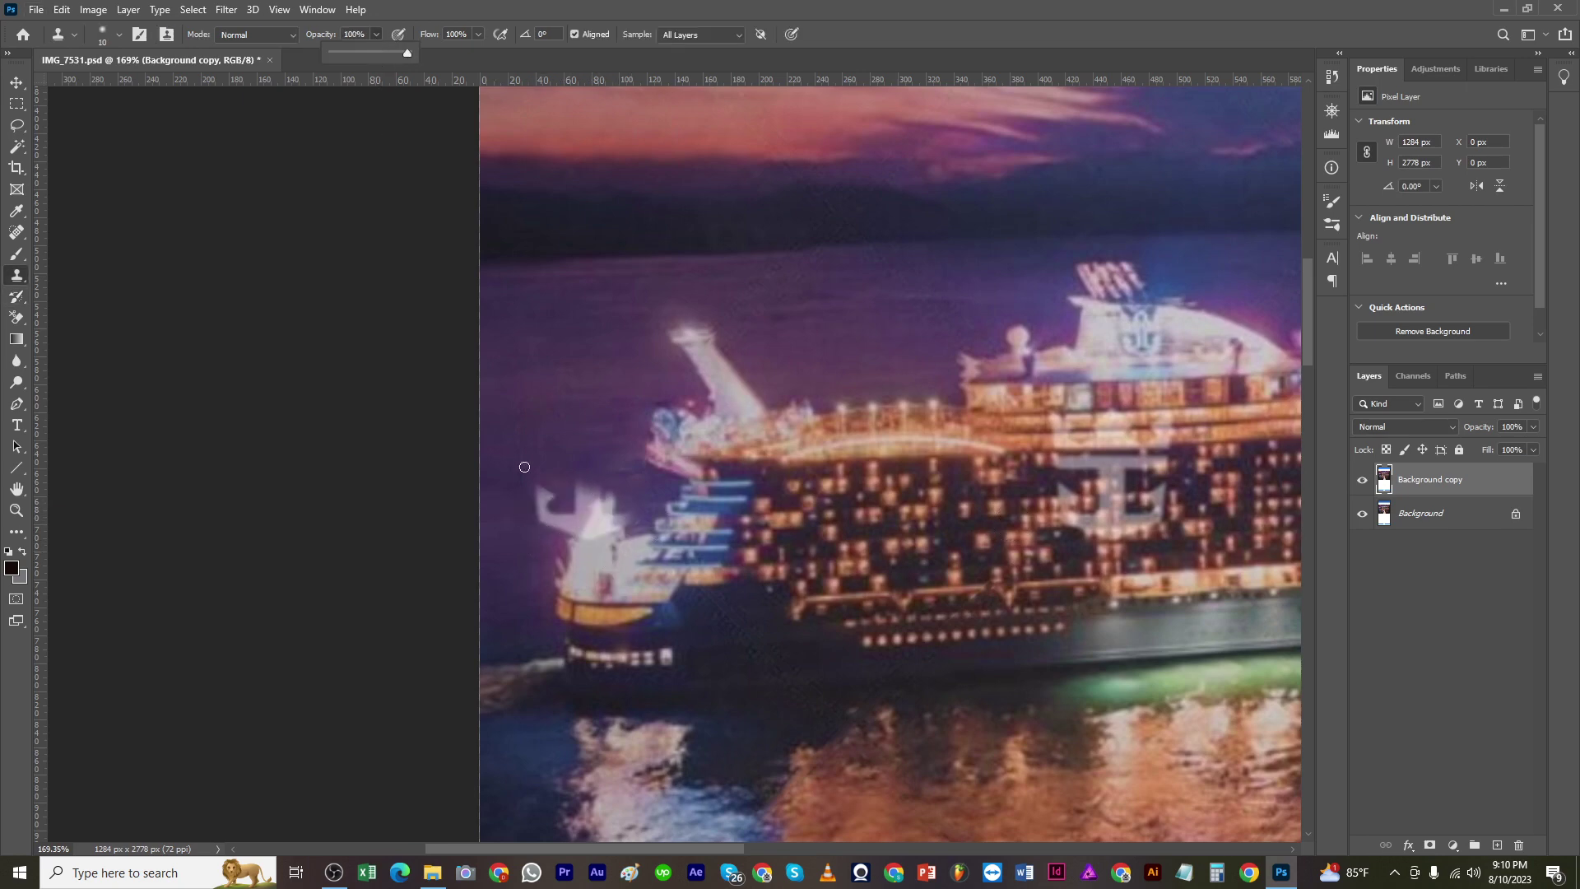
{"action": "left_click", "coordinate": [531, 531]}
{"action": "mouse_move", "coordinate": [571, 533]}
{"action": "left_mouse_down"}
{"action": "mouse_move", "coordinate": [531, 538]}
{"action": "mouse_move", "coordinate": [552, 545]}
{"action": "mouse_move", "coordinate": [539, 543]}
{"action": "mouse_move", "coordinate": [567, 524]}
{"action": "mouse_move", "coordinate": [536, 511]}
{"action": "left_mouse_up"}
{"action": "key", "text": "ctrl+z"}
{"action": "key", "text": "bracketright"}
{"action": "key", "text": "bracketright"}
{"action": "left_click", "coordinate": [541, 545], "text": "alt"}
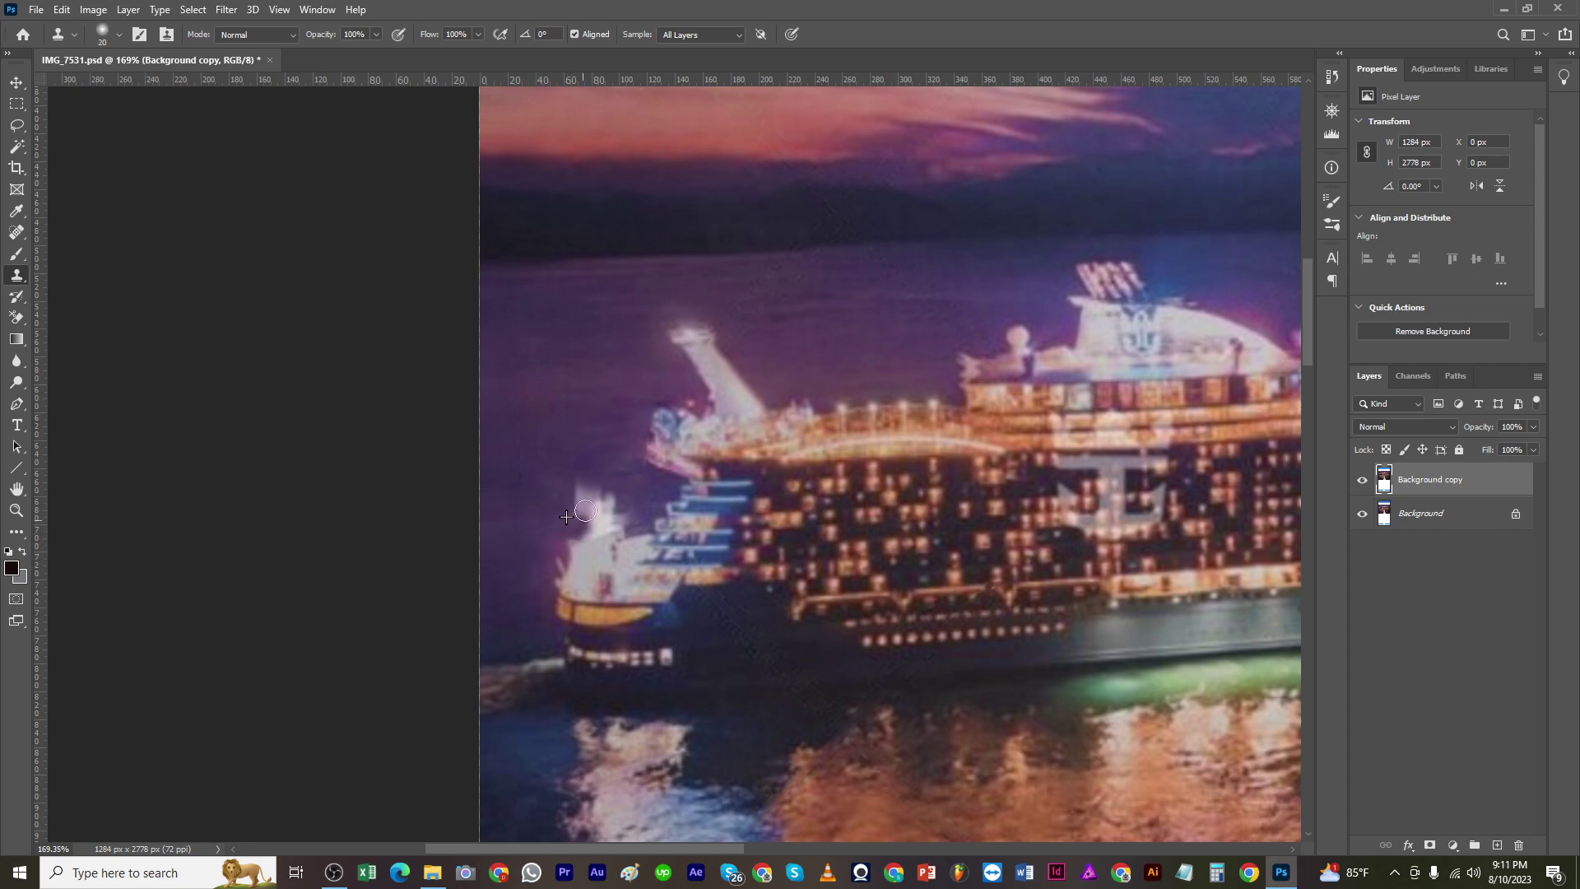
Step: Clone water over the mark remnants above the bright stern with a smaller brush, undoing the first stroke
{"action": "key", "text": "bracketleft"}
{"action": "left_click_drag", "start_coordinate": [591, 538], "coordinate": [599, 510]}
{"action": "key", "text": "ctrl+z"}
{"action": "mouse_move", "coordinate": [594, 490]}
{"action": "left_mouse_down"}
{"action": "mouse_move", "coordinate": [564, 501]}
{"action": "mouse_move", "coordinate": [574, 511]}
{"action": "mouse_move", "coordinate": [582, 483]}
{"action": "mouse_move", "coordinate": [544, 482]}
{"action": "mouse_move", "coordinate": [576, 527]}
{"action": "left_mouse_up"}
Step: Lower the Clone Stamp opacity and sample the water around the lower stern to soften the leftover mark at its edge
{"action": "left_click", "coordinate": [378, 37]}
{"action": "left_click", "coordinate": [319, 57]}
{"action": "key", "text": "bracketright"}
{"action": "key", "text": "bracketright"}
{"action": "left_click", "coordinate": [545, 482], "text": "alt"}
{"action": "key", "text": "bracketleft"}
{"action": "left_click", "coordinate": [554, 519], "text": "alt"}
Step: Blend the bright lower stern by cloning its own lit areas, set the opacity to 42%, and save the file
{"action": "left_click", "coordinate": [586, 546], "text": "alt"}
{"action": "left_click_drag", "start_coordinate": [599, 526], "coordinate": [614, 530]}
{"action": "left_click", "coordinate": [594, 544], "text": "alt"}
{"action": "left_click", "coordinate": [596, 544], "text": "alt"}
{"action": "left_click", "coordinate": [593, 522], "text": "alt"}
{"action": "key", "text": "bracketleft"}
{"action": "left_click_drag", "start_coordinate": [372, 38], "coordinate": [392, 57]}
{"action": "scroll", "coordinate": [579, 516], "scroll_direction": "down", "scroll_amount": 4}
{"action": "scroll", "coordinate": [563, 560], "scroll_direction": "up", "scroll_amount": 2}
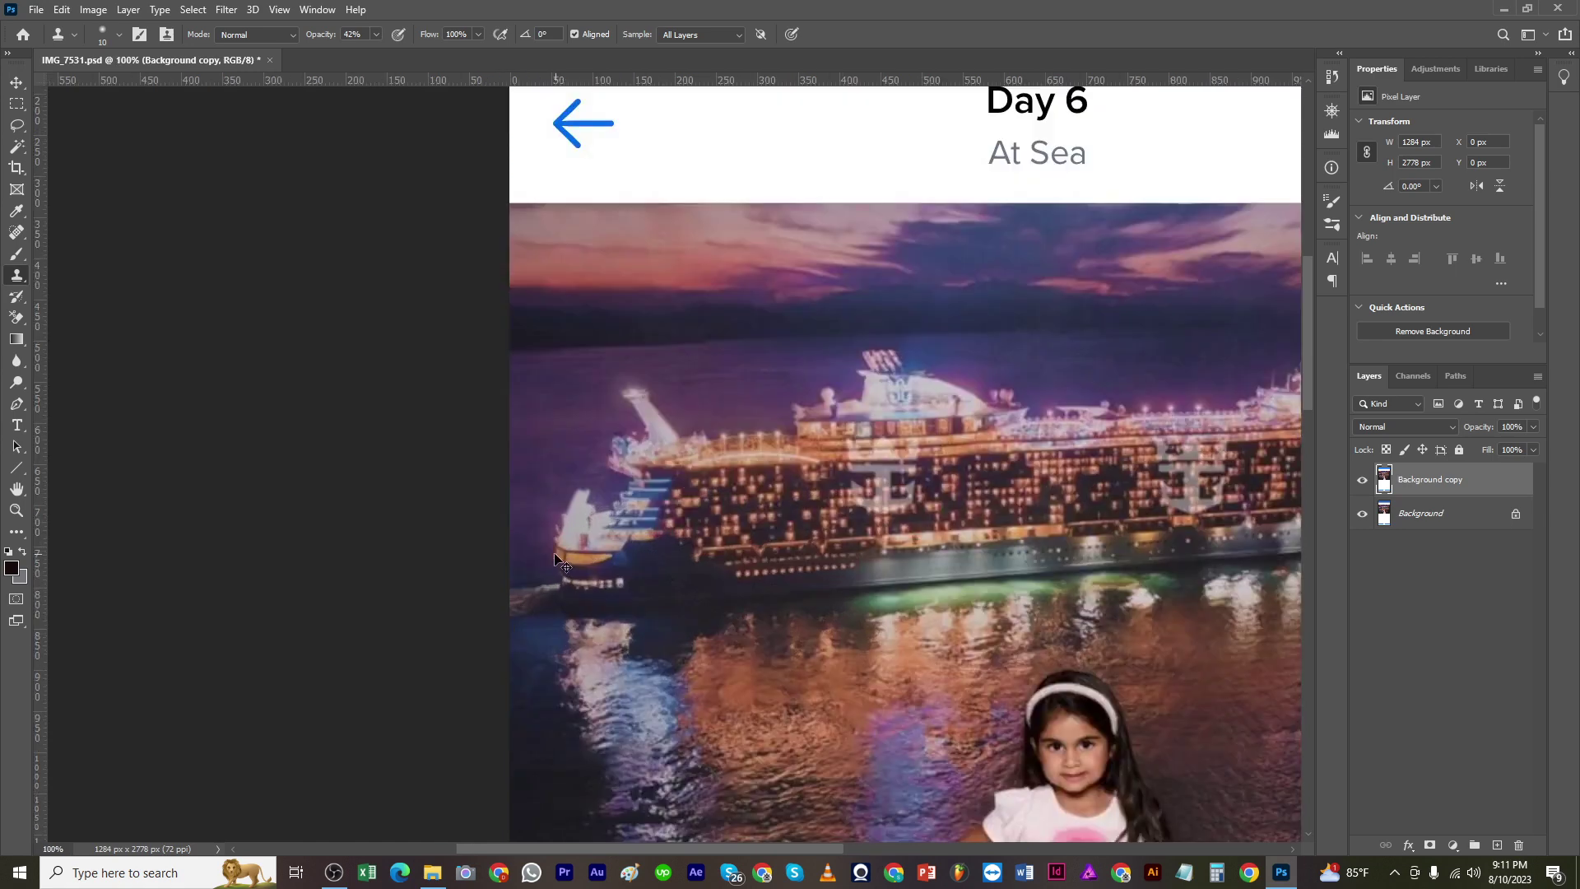
{"action": "key", "text": "ctrl+s"}
Step: Replace the crown-anchor mark below the ship's funnel with nearby lit windows using the Patch tool, and deselect
{"action": "scroll", "coordinate": [563, 547], "scroll_direction": "down", "scroll_amount": 1}
{"action": "scroll", "coordinate": [489, 522], "scroll_direction": "right", "scroll_amount": 2}
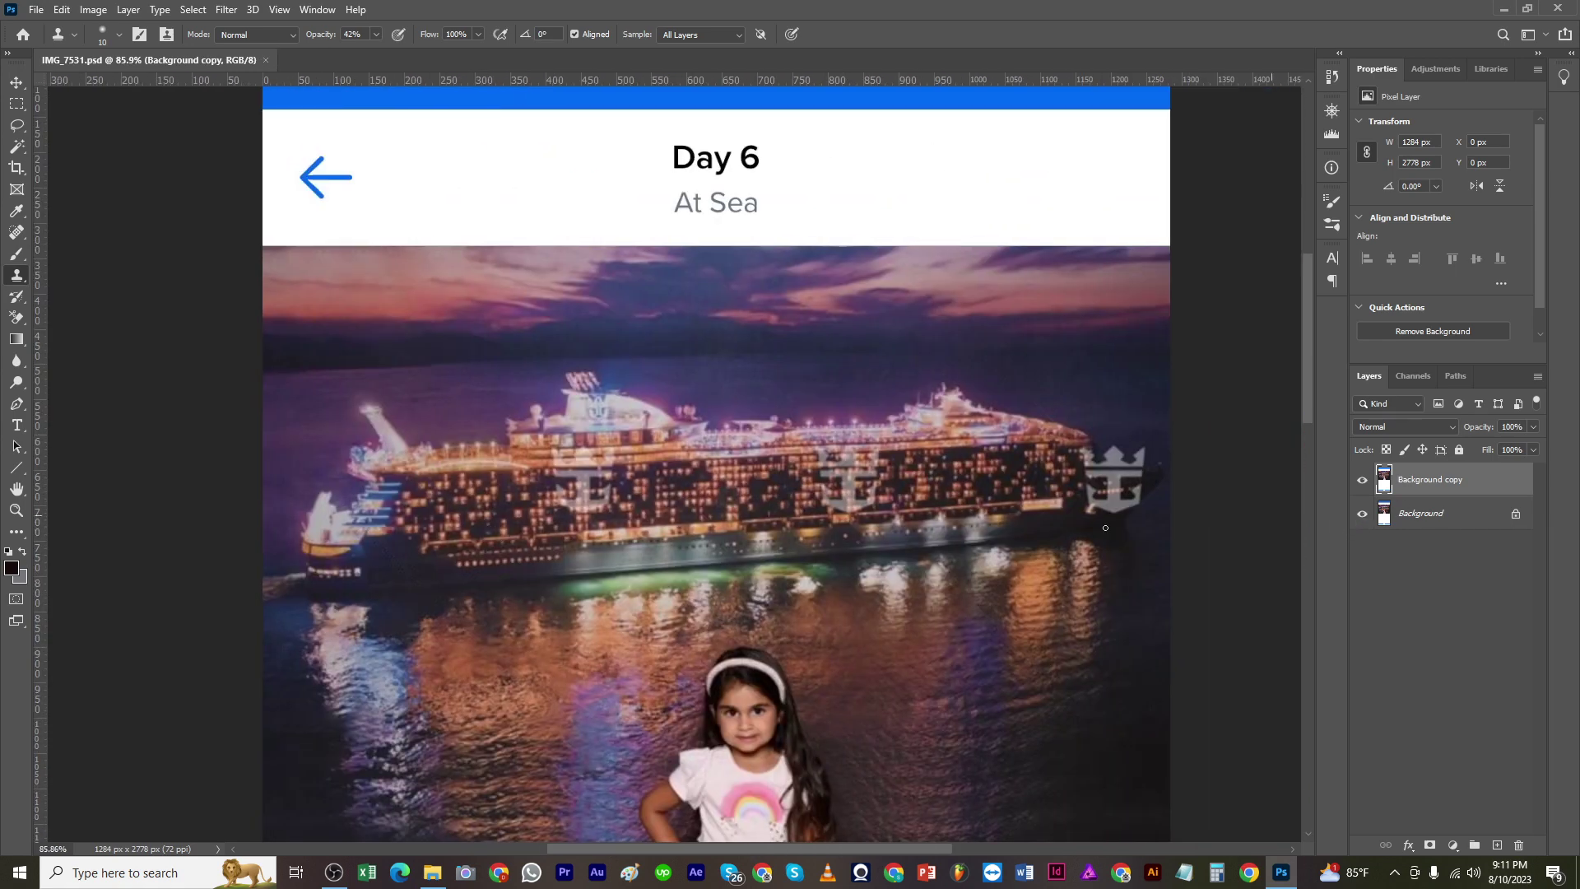
{"action": "key", "text": "l"}
{"action": "scroll", "coordinate": [559, 500], "scroll_direction": "up", "scroll_amount": 3}
{"action": "left_click", "coordinate": [16, 233]}
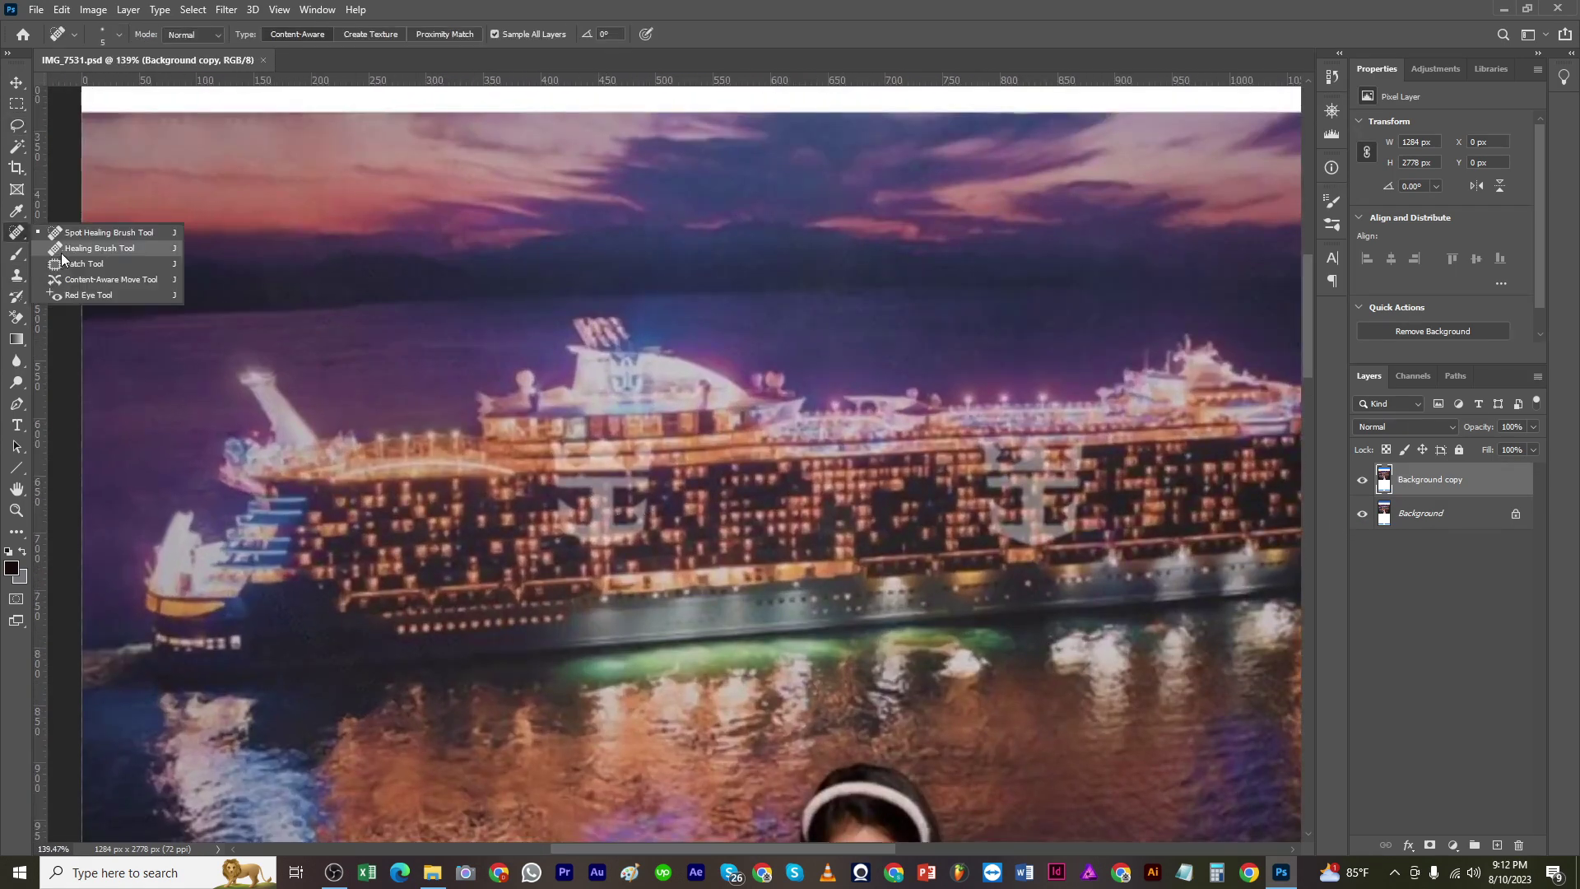
{"action": "left_click", "coordinate": [75, 263]}
{"action": "mouse_move", "coordinate": [656, 495]}
{"action": "left_mouse_down"}
{"action": "mouse_move", "coordinate": [659, 441]}
{"action": "mouse_move", "coordinate": [744, 477]}
{"action": "left_mouse_up"}
{"action": "key", "text": "ctrl+d"}
Step: Patch the crown-anchor mark on the ship's forward cabin rows with the windows beside it, deselect, and save the file
{"action": "scroll", "coordinate": [586, 496], "scroll_direction": "right", "scroll_amount": 3}
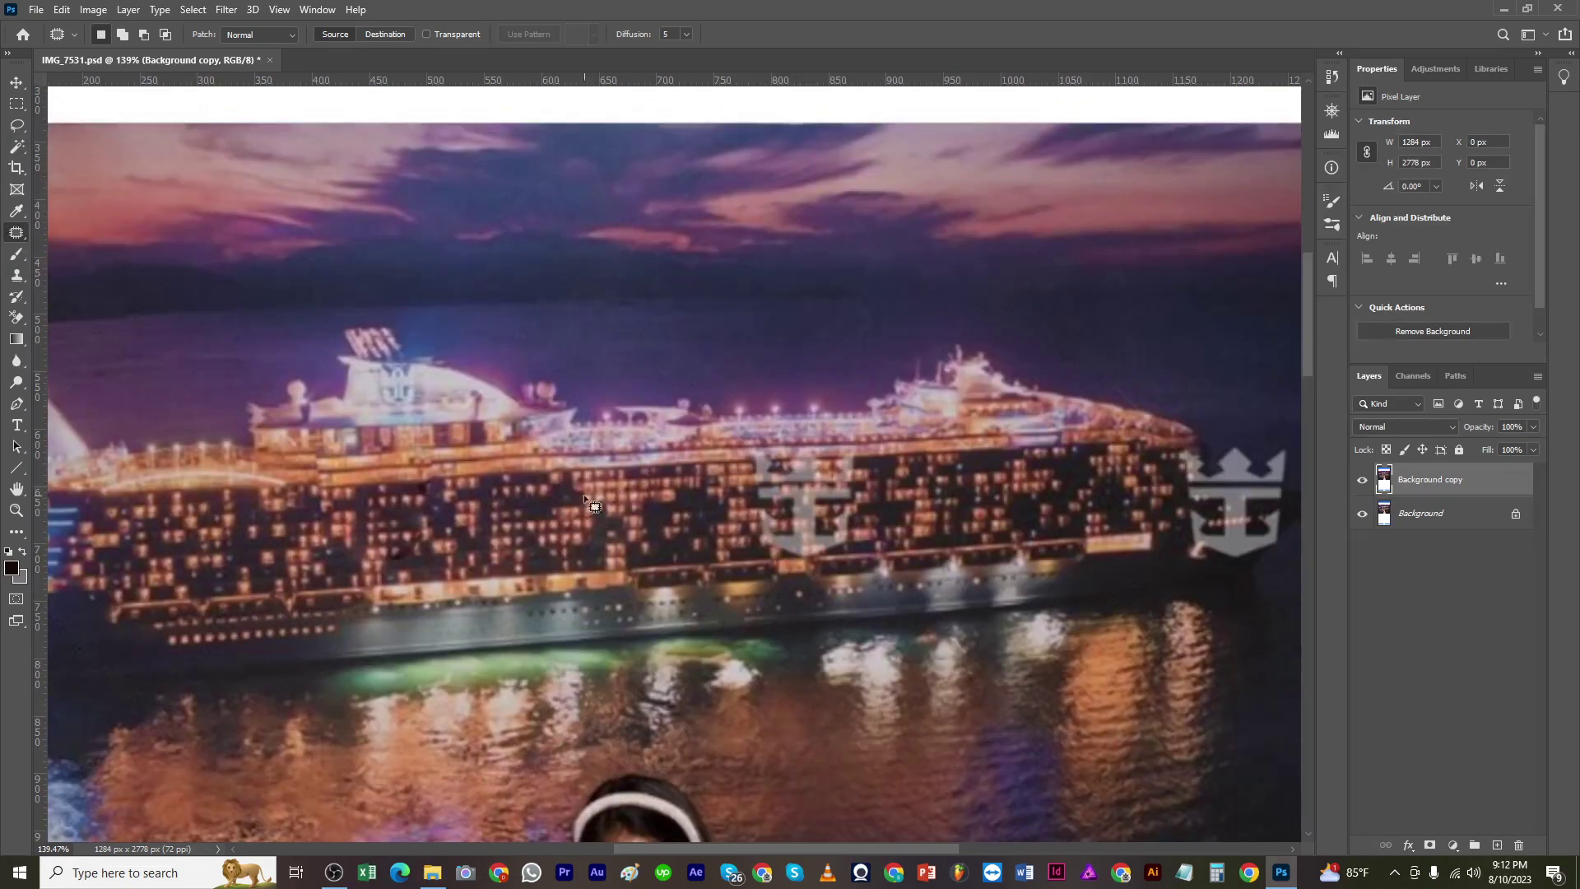
{"action": "left_click_drag", "start_coordinate": [857, 490], "coordinate": [852, 448]}
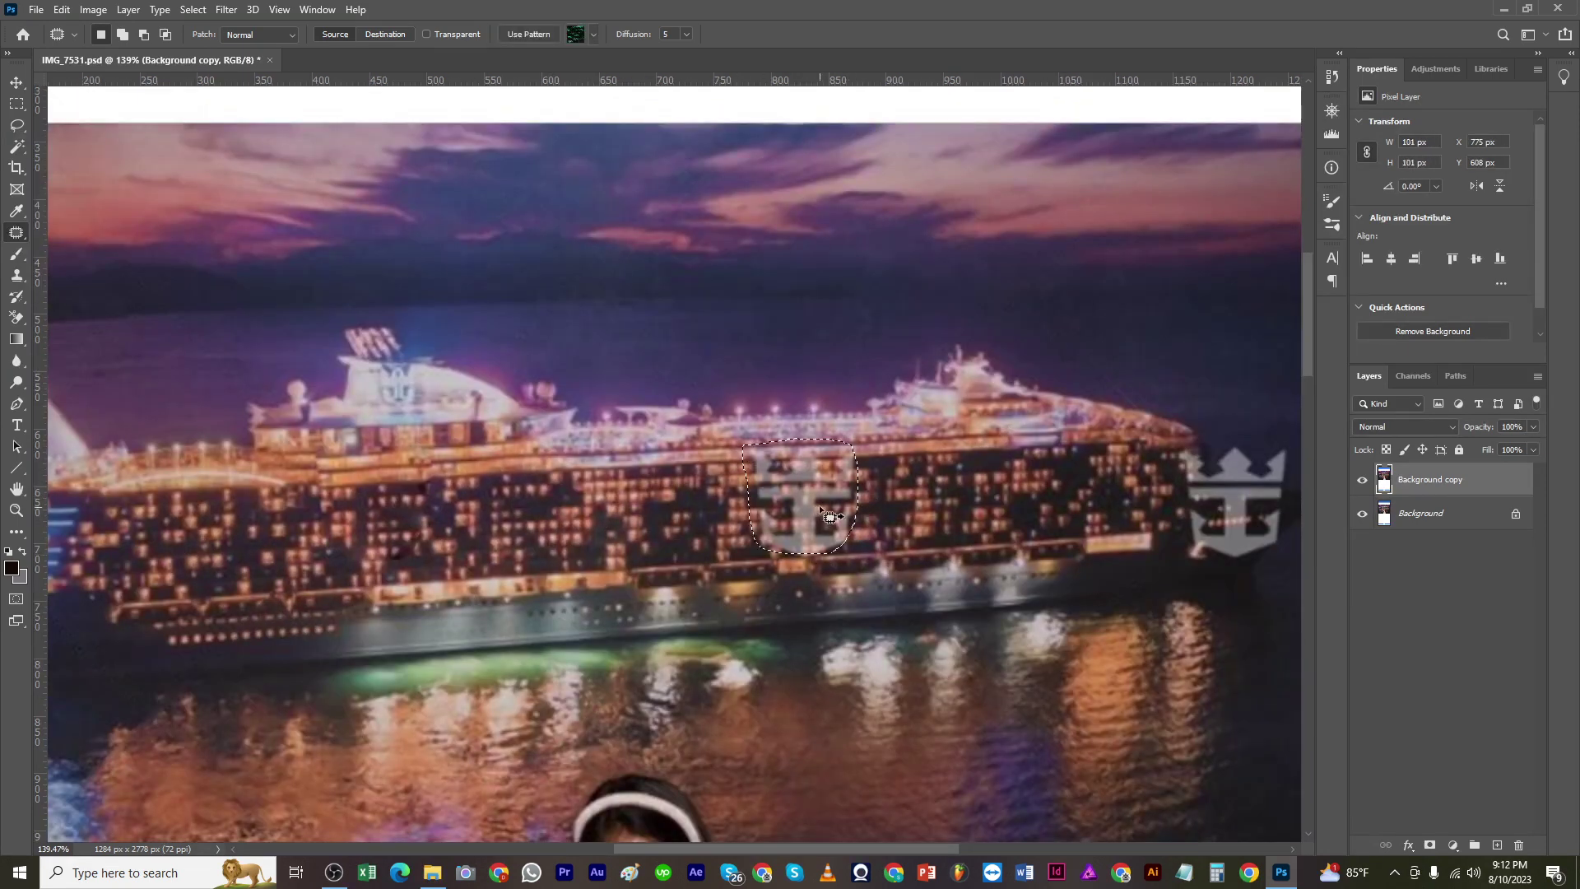
{"action": "left_click_drag", "start_coordinate": [818, 505], "coordinate": [697, 517]}
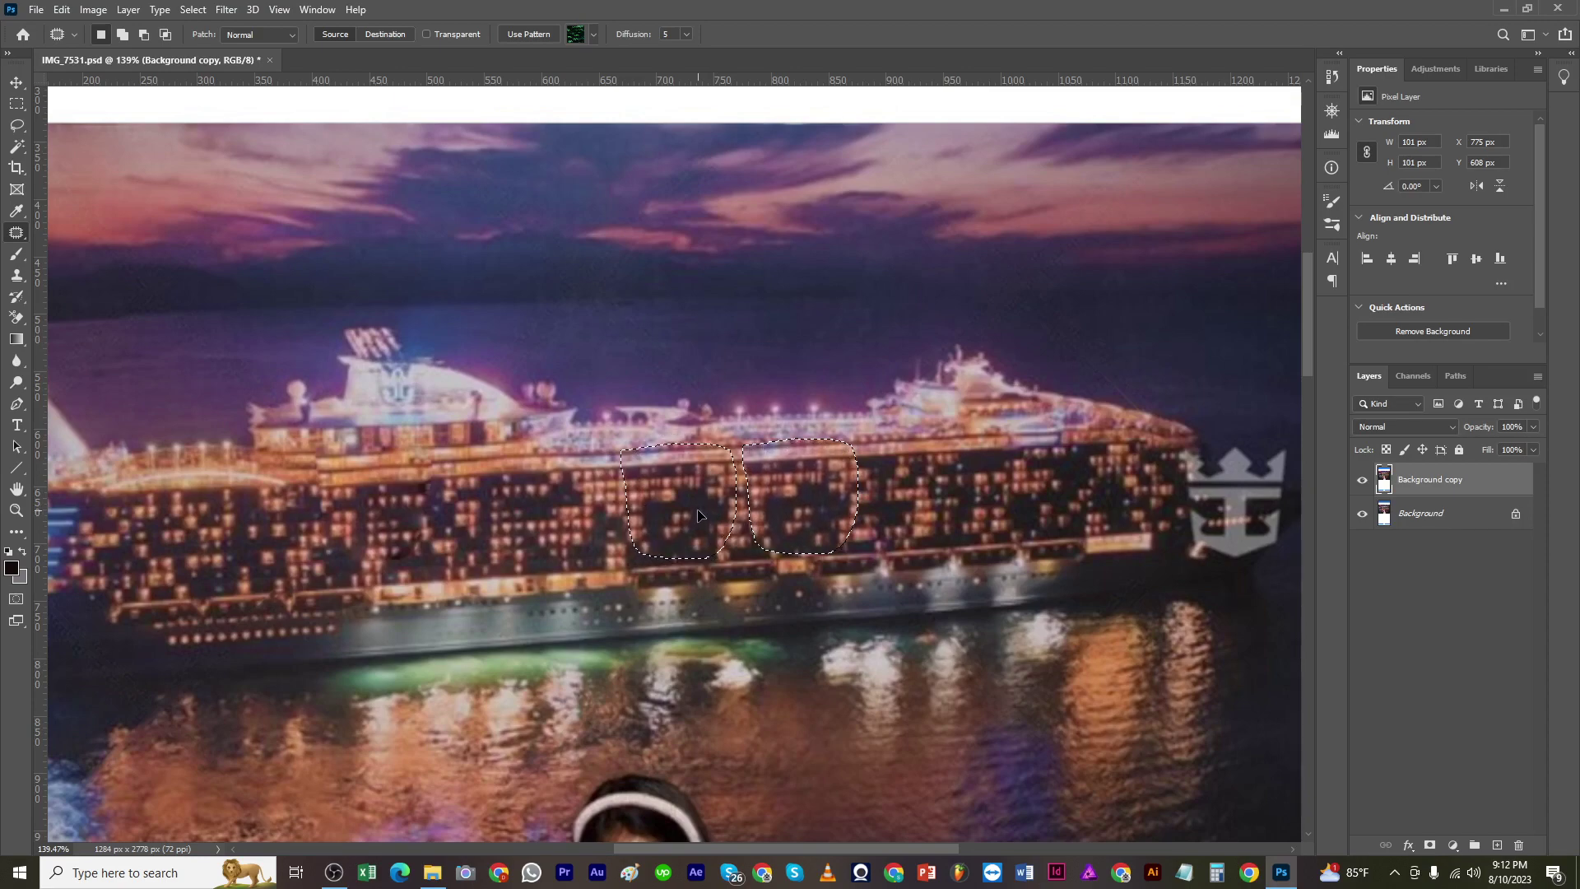
{"action": "key", "text": "ctrl+d"}
{"action": "scroll", "coordinate": [743, 541], "scroll_direction": "down", "scroll_amount": 1}
{"action": "key", "text": "s"}
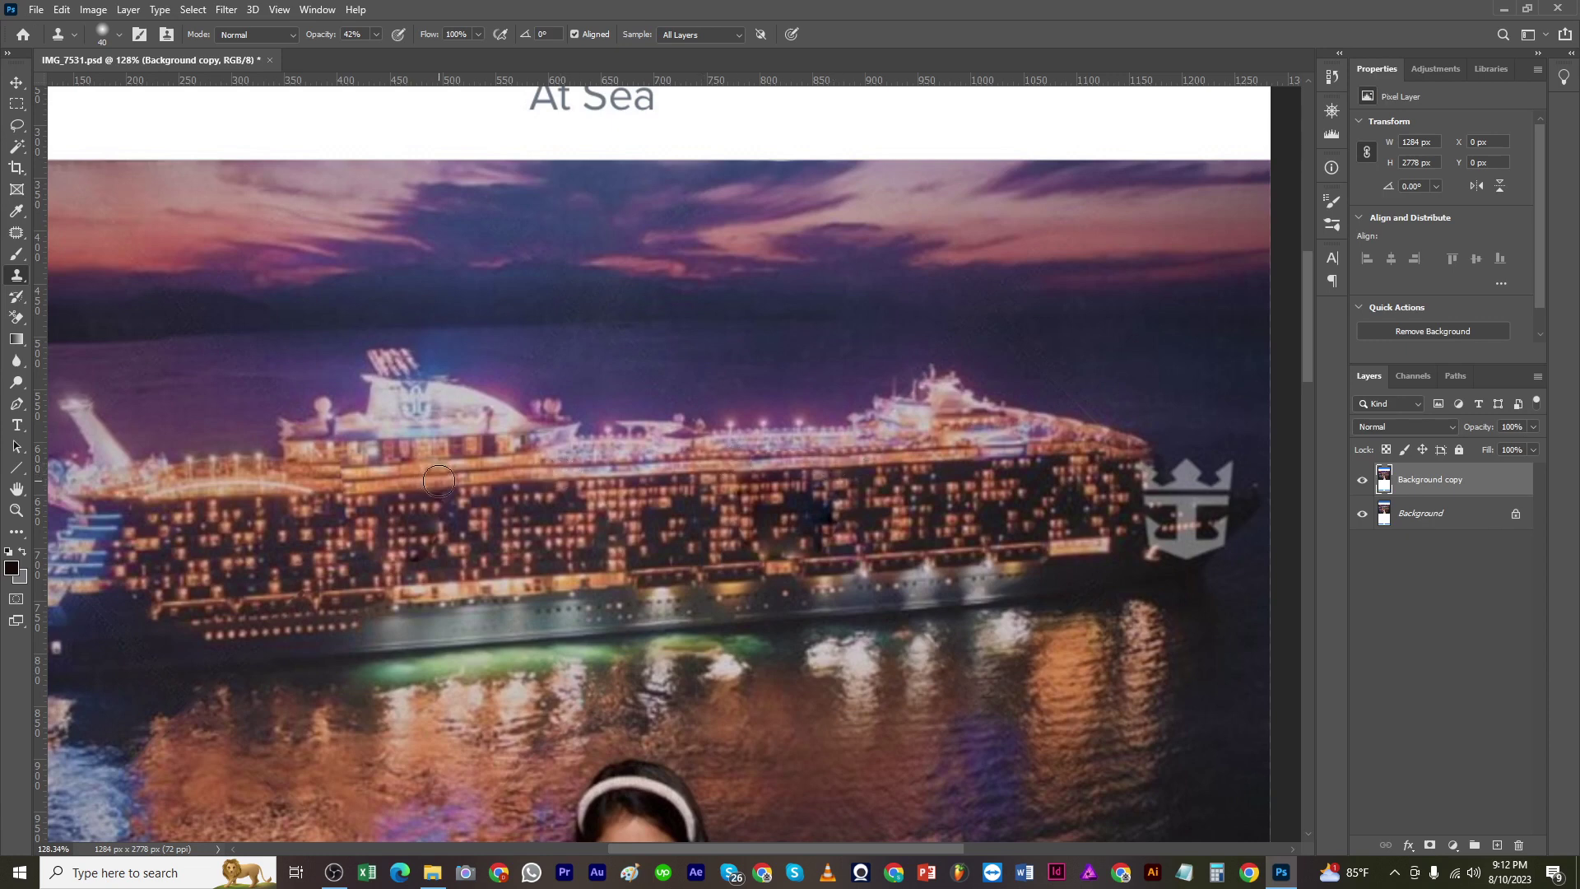
{"action": "left_click_drag", "start_coordinate": [531, 508], "coordinate": [475, 538]}
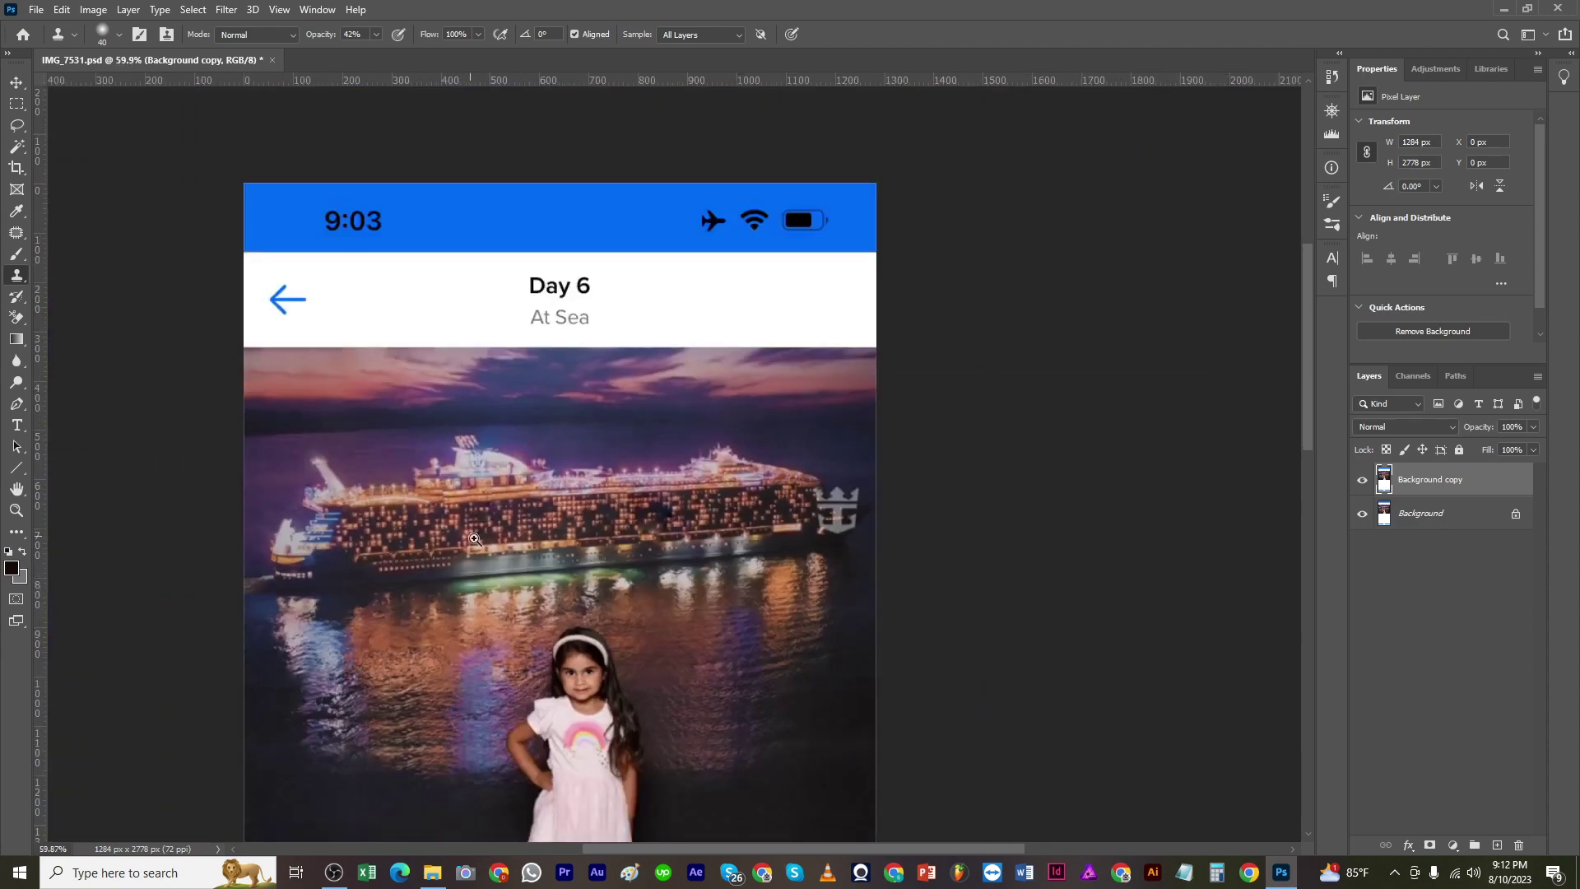
{"action": "mouse_move", "coordinate": [724, 506]}
{"action": "left_mouse_down"}
{"action": "mouse_move", "coordinate": [753, 519]}
{"action": "mouse_move", "coordinate": [703, 518]}
{"action": "left_mouse_up"}
{"action": "key", "text": "ctrl+s"}
Step: Set the Clone Stamp opacity to 100% and clone the dark sky over the crown part of the mark at the ship's bow
{"action": "mouse_move", "coordinate": [815, 506]}
{"action": "left_mouse_down"}
{"action": "mouse_move", "coordinate": [859, 575]}
{"action": "mouse_move", "coordinate": [805, 577]}
{"action": "left_mouse_up"}
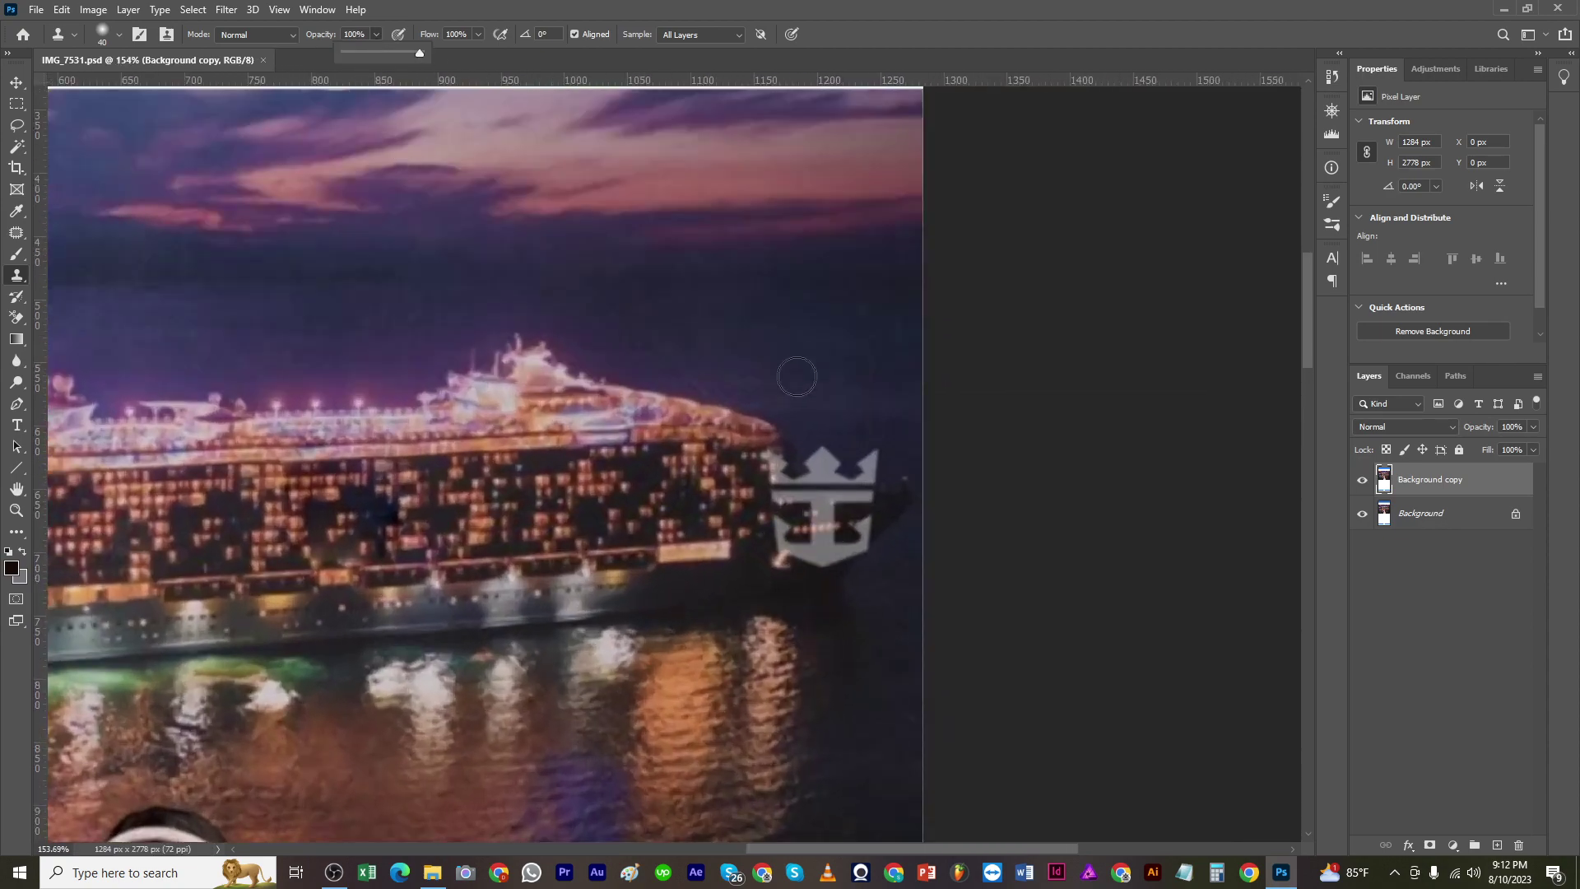
{"action": "left_click", "coordinate": [798, 377], "text": "alt"}
{"action": "mouse_move", "coordinate": [823, 442]}
{"action": "left_mouse_down"}
{"action": "mouse_move", "coordinate": [828, 458]}
{"action": "mouse_move", "coordinate": [864, 454]}
{"action": "mouse_move", "coordinate": [856, 478]}
{"action": "mouse_move", "coordinate": [812, 474]}
{"action": "left_mouse_up"}
Step: Reduce the brush size and clone the dark hull and nearby bow details over the anchor part of the mark on the bow
{"action": "key", "text": "bracketleft"}
{"action": "key", "text": "bracketleft"}
{"action": "key", "text": "bracketleft"}
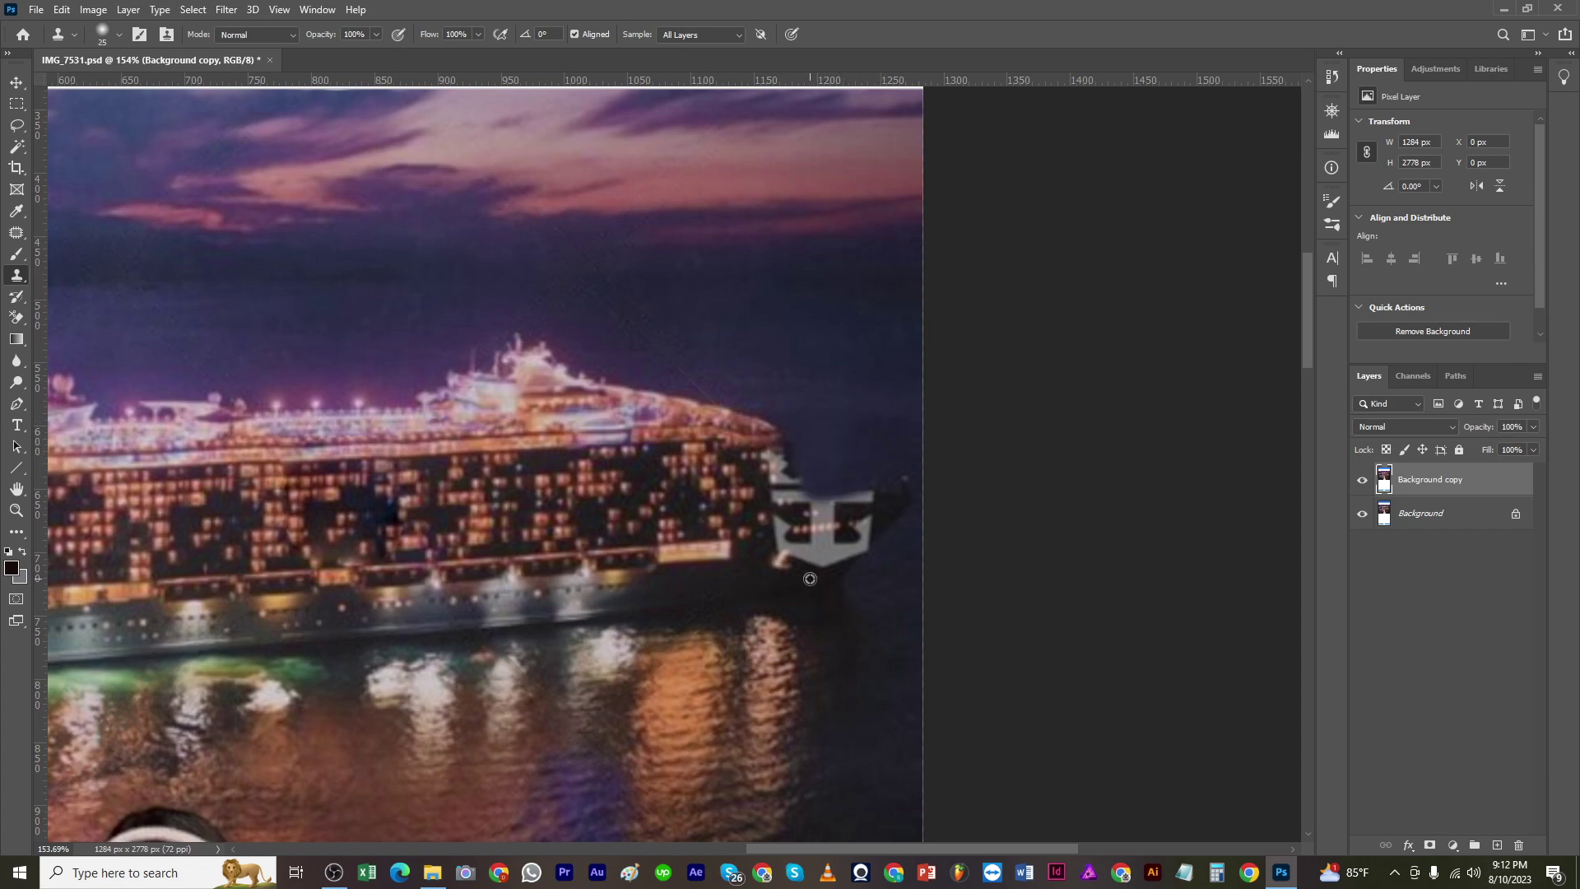
{"action": "left_click_drag", "start_coordinate": [810, 579], "coordinate": [853, 564]}
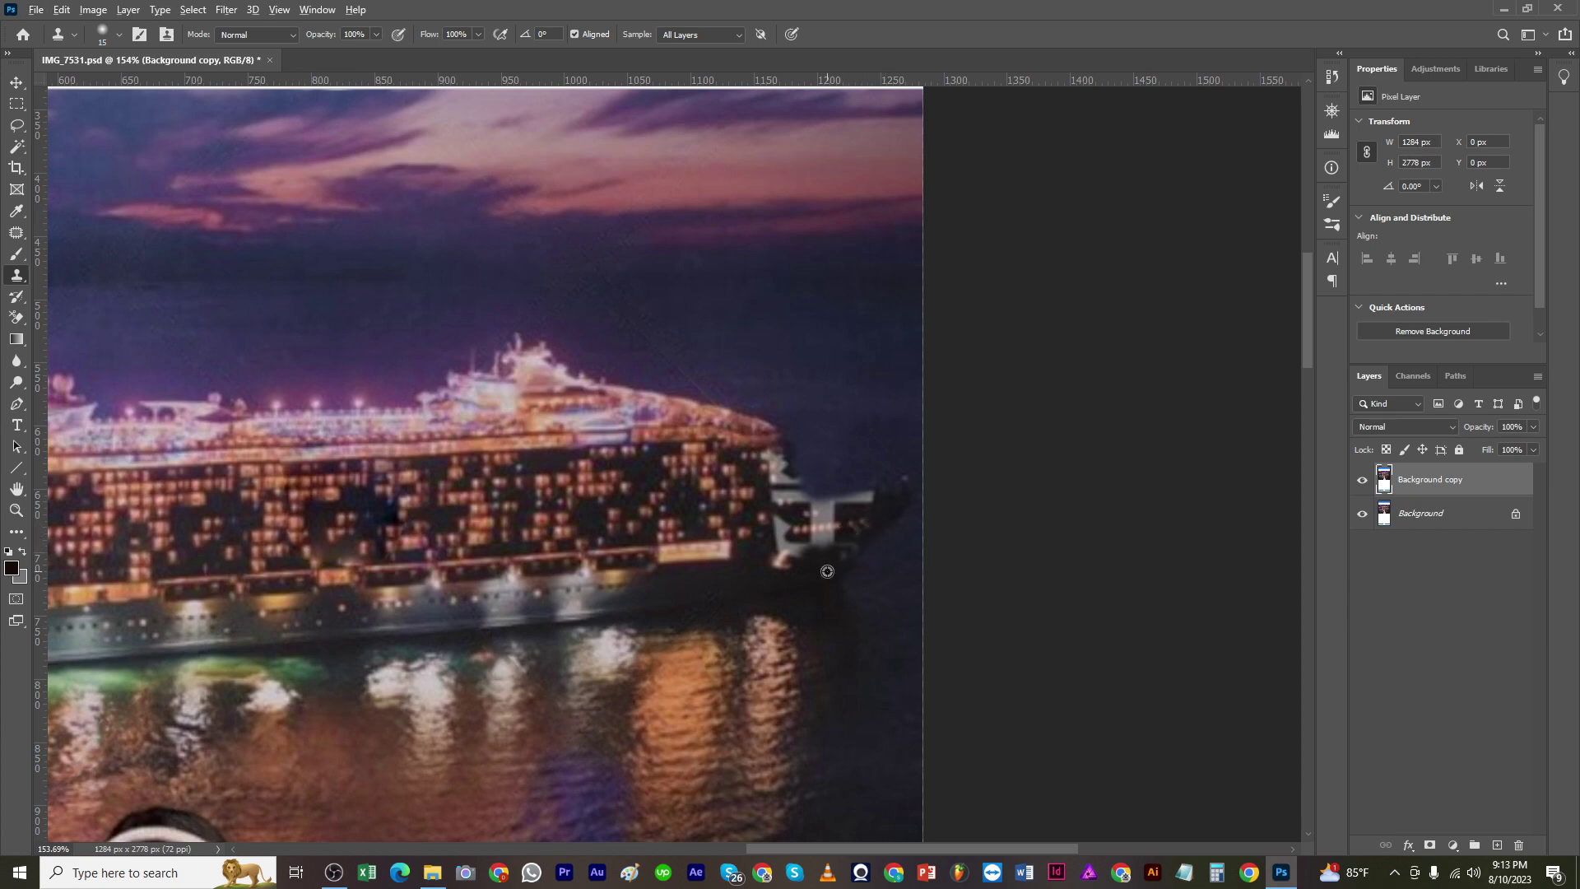
{"action": "mouse_move", "coordinate": [822, 565]}
{"action": "left_mouse_down"}
{"action": "mouse_move", "coordinate": [781, 548]}
{"action": "mouse_move", "coordinate": [796, 542]}
{"action": "left_mouse_up"}
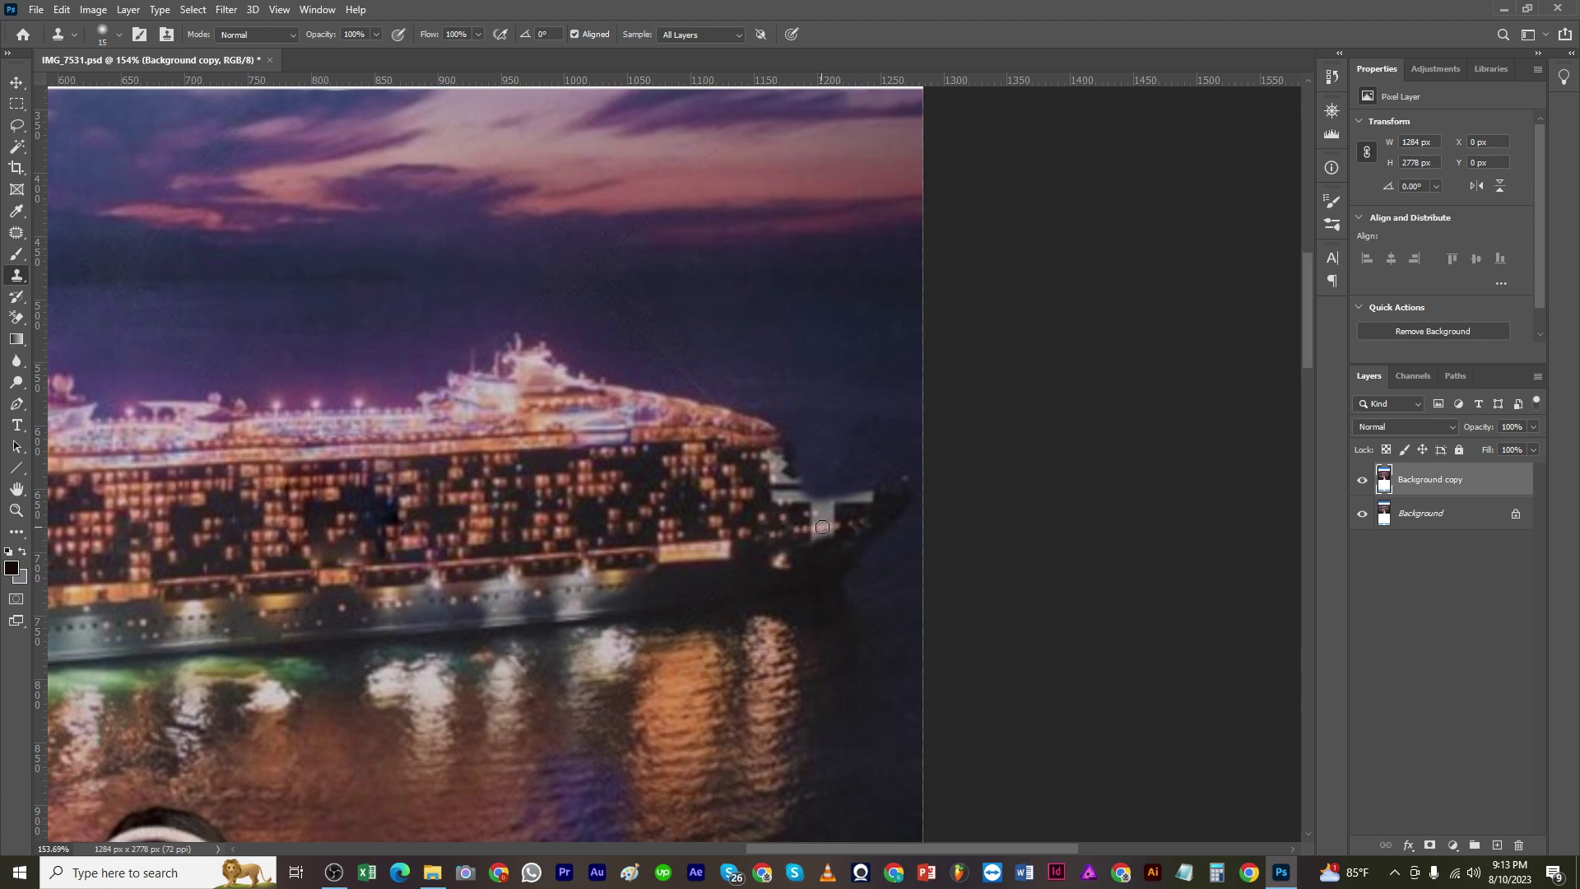
{"action": "left_click_drag", "start_coordinate": [820, 519], "coordinate": [850, 500]}
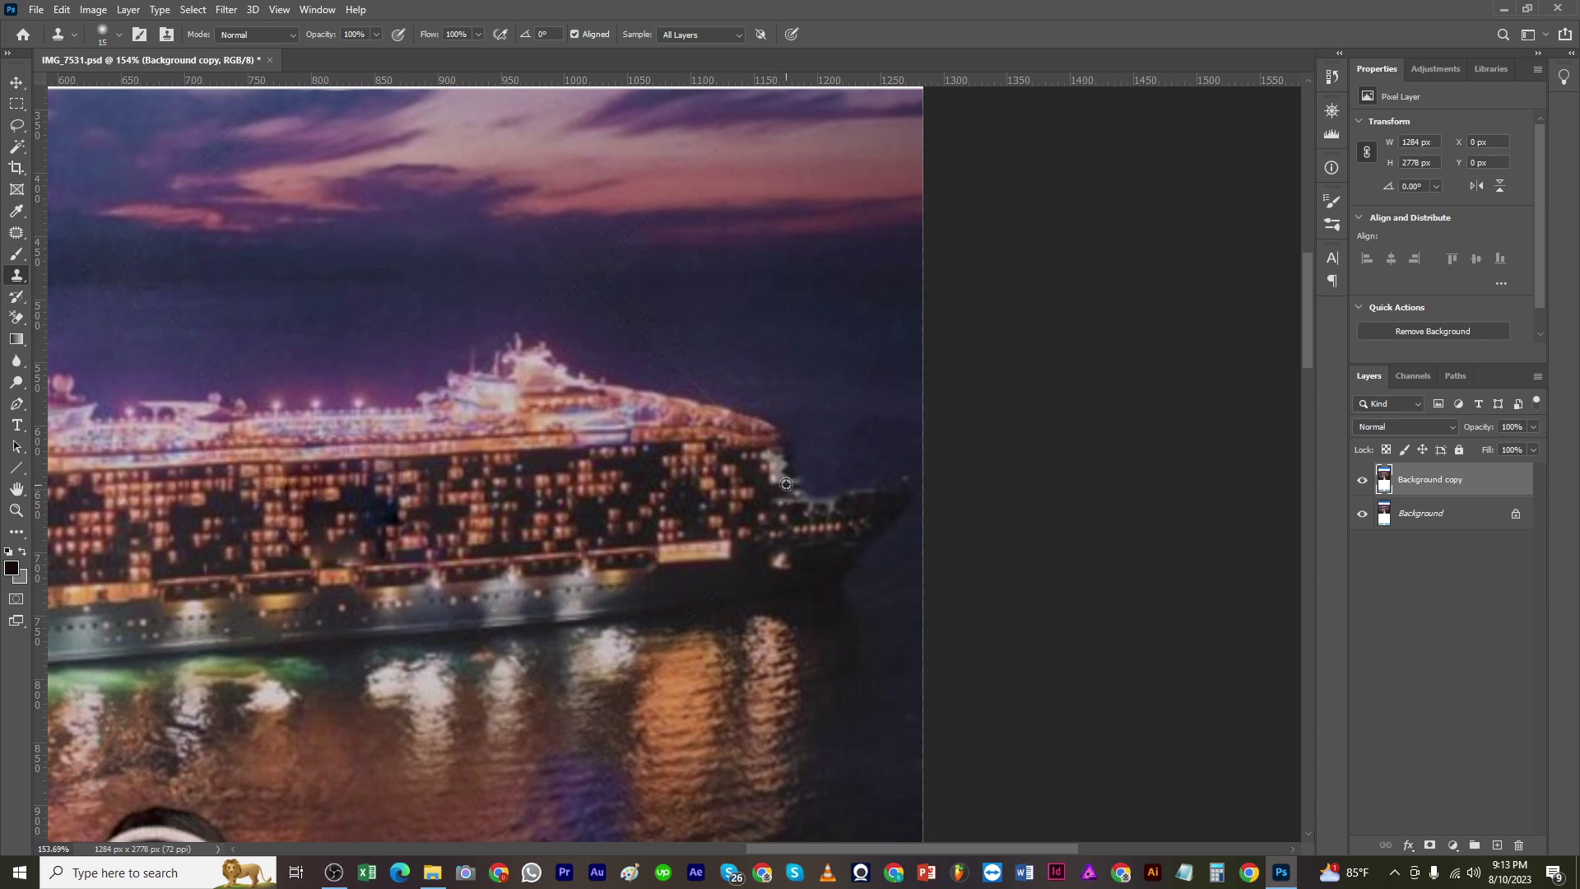
Step: Undo the last two strokes, then clean the remaining mark traces along the bow's upper edge by cloning nearby ship lights and dark sky
{"action": "key", "text": "bracketright"}
{"action": "key", "text": "ctrl+z"}
{"action": "key", "text": "ctrl+z"}
{"action": "left_click", "coordinate": [617, 480], "text": "alt"}
{"action": "left_click", "coordinate": [771, 464]}
{"action": "mouse_move", "coordinate": [779, 463]}
{"action": "left_mouse_down"}
{"action": "mouse_move", "coordinate": [840, 480]}
{"action": "mouse_move", "coordinate": [680, 525]}
{"action": "mouse_move", "coordinate": [807, 509]}
{"action": "left_mouse_up"}
{"action": "left_click", "coordinate": [840, 480], "text": "alt"}
{"action": "left_click", "coordinate": [811, 484]}
{"action": "left_click", "coordinate": [768, 518], "text": "alt"}
{"action": "left_click", "coordinate": [856, 471], "text": "alt"}
{"action": "left_click", "coordinate": [857, 486]}
{"action": "scroll", "coordinate": [856, 481], "scroll_direction": "down", "scroll_amount": 3}
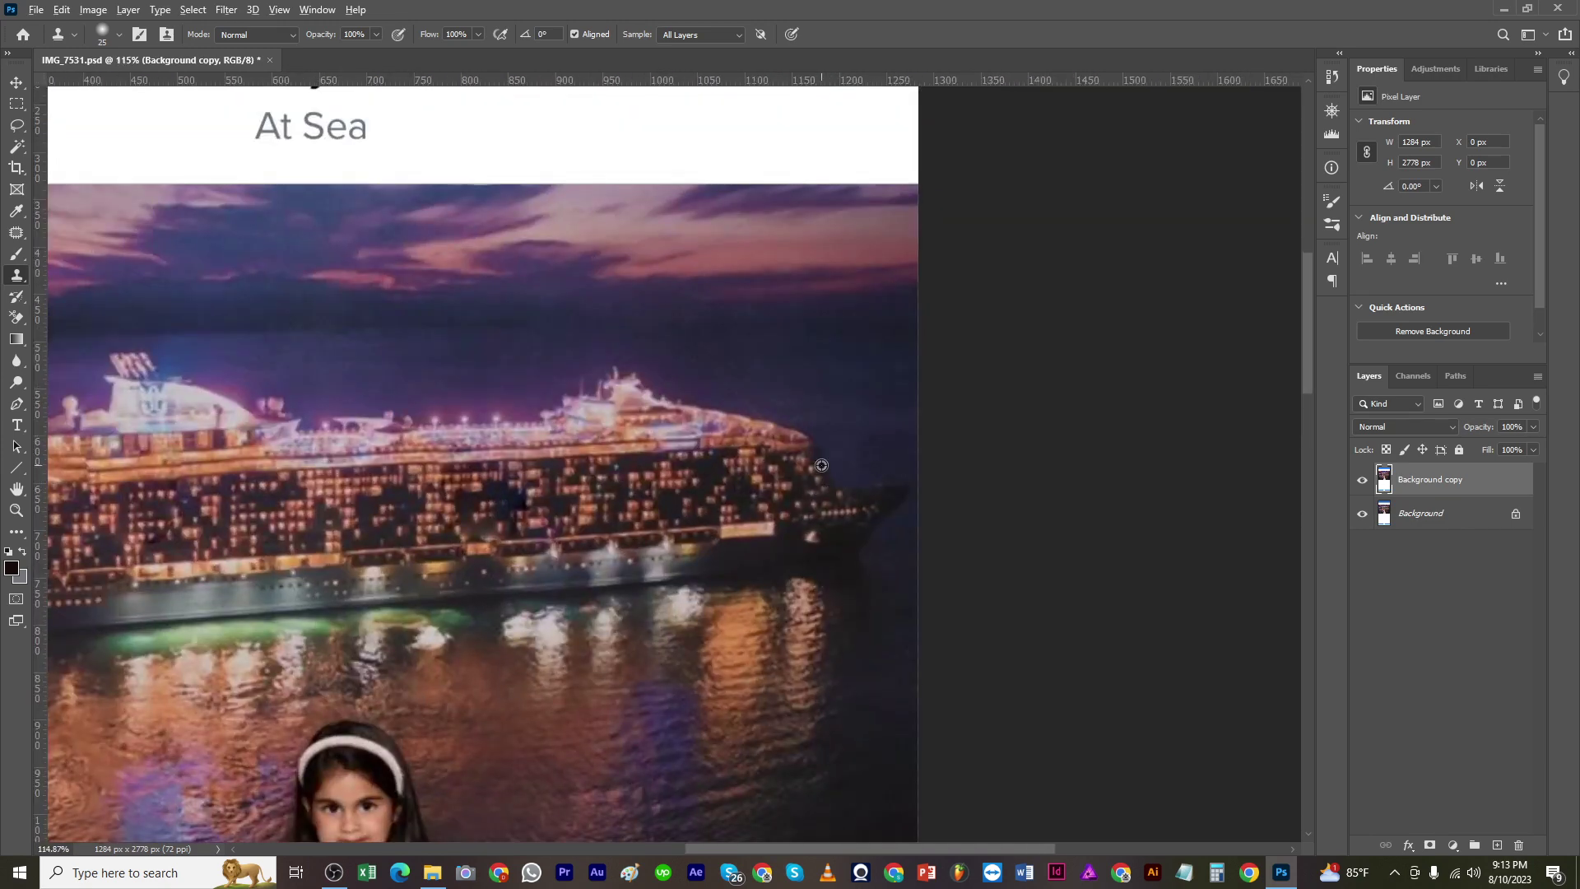
Step: Inspect the retouched ship photo as a whole and close up for leftover overlay marks
{"action": "scroll", "coordinate": [822, 464], "scroll_direction": "down", "scroll_amount": 5}
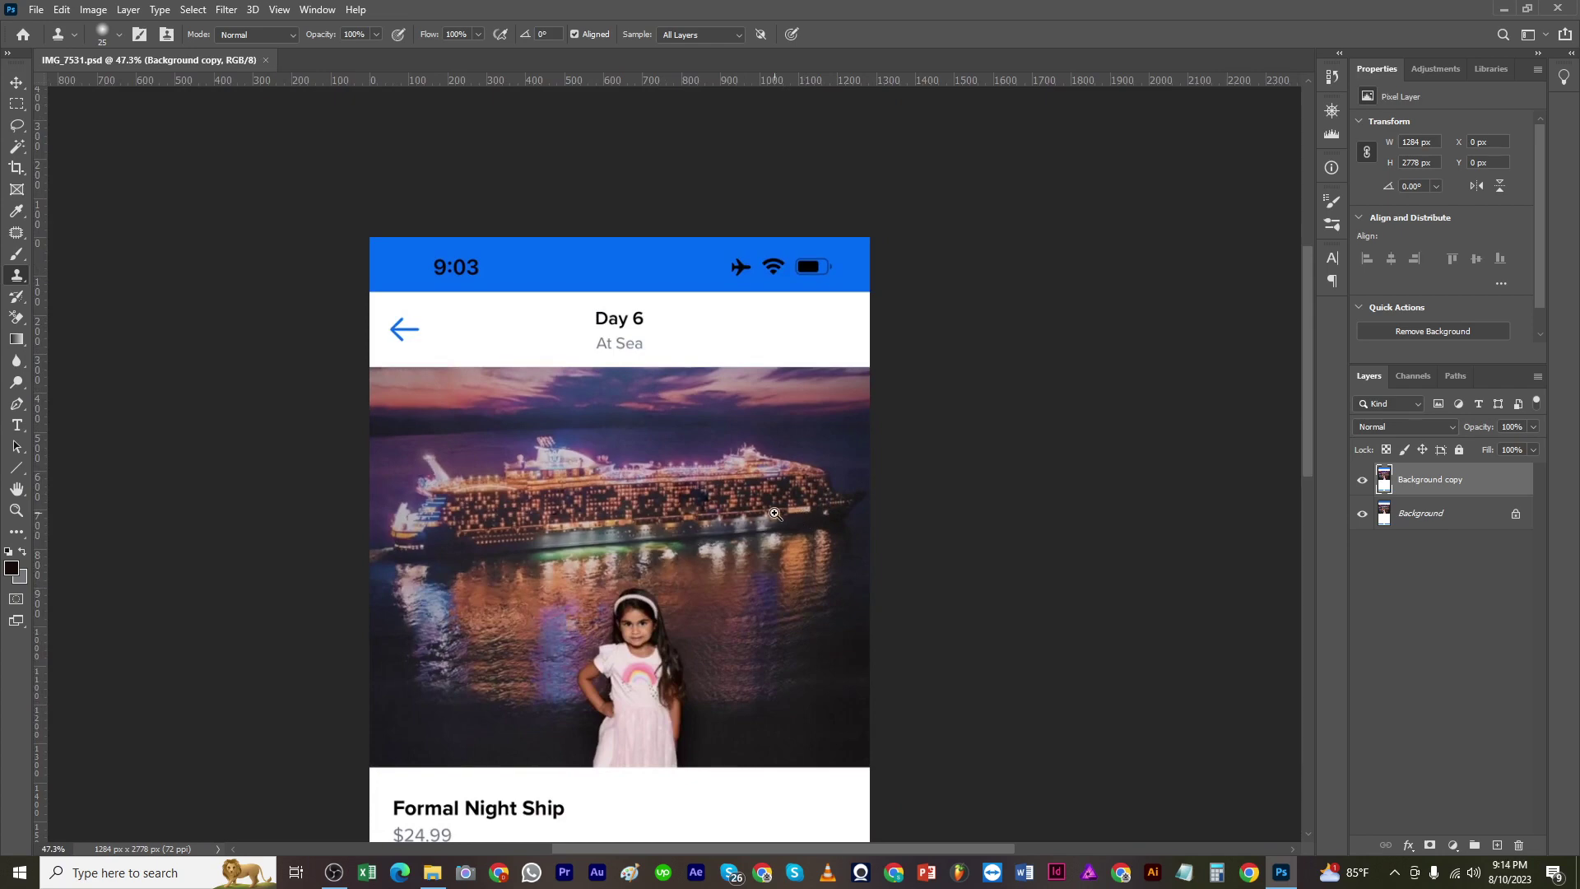
{"action": "scroll", "coordinate": [583, 512], "scroll_direction": "up", "scroll_amount": 4}
{"action": "scroll", "coordinate": [716, 497], "scroll_direction": "down", "scroll_amount": 1}
{"action": "key", "text": "v"}
{"action": "scroll", "coordinate": [1005, 516], "scroll_direction": "down", "scroll_amount": 6}
{"action": "scroll", "coordinate": [658, 469], "scroll_direction": "up", "scroll_amount": 4}
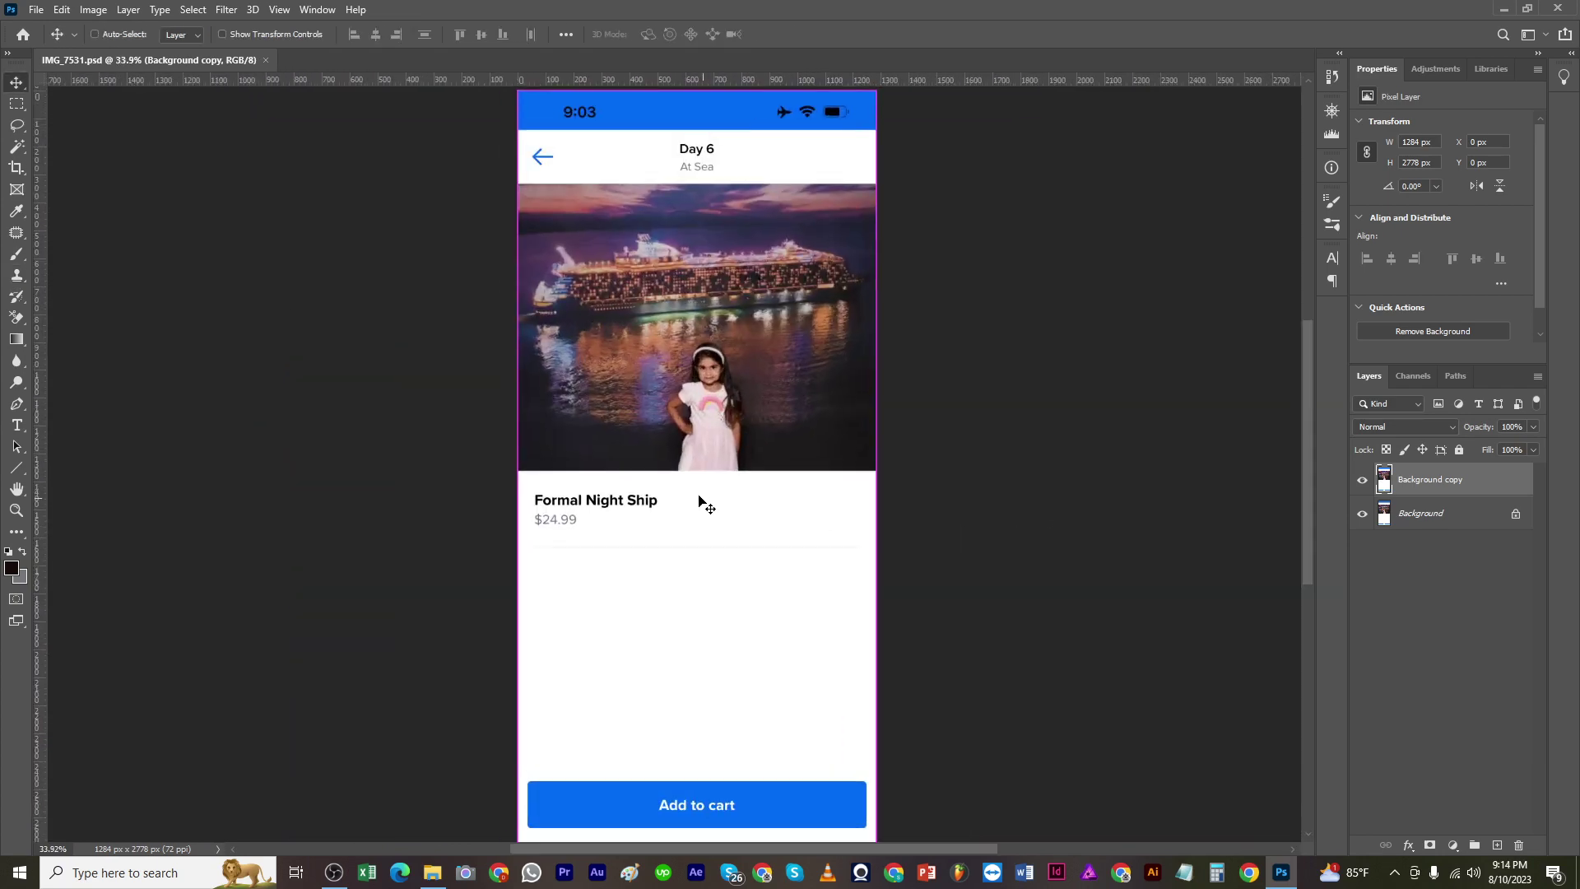
{"action": "scroll", "coordinate": [698, 501], "scroll_direction": "up", "scroll_amount": 3}
{"action": "scroll", "coordinate": [699, 501], "scroll_direction": "down", "scroll_amount": 1}
Step: Compare the retouched photo with the original by repeatedly hiding and showing the Background copy layer, leaving it visible
{"action": "left_click", "coordinate": [1366, 480]}
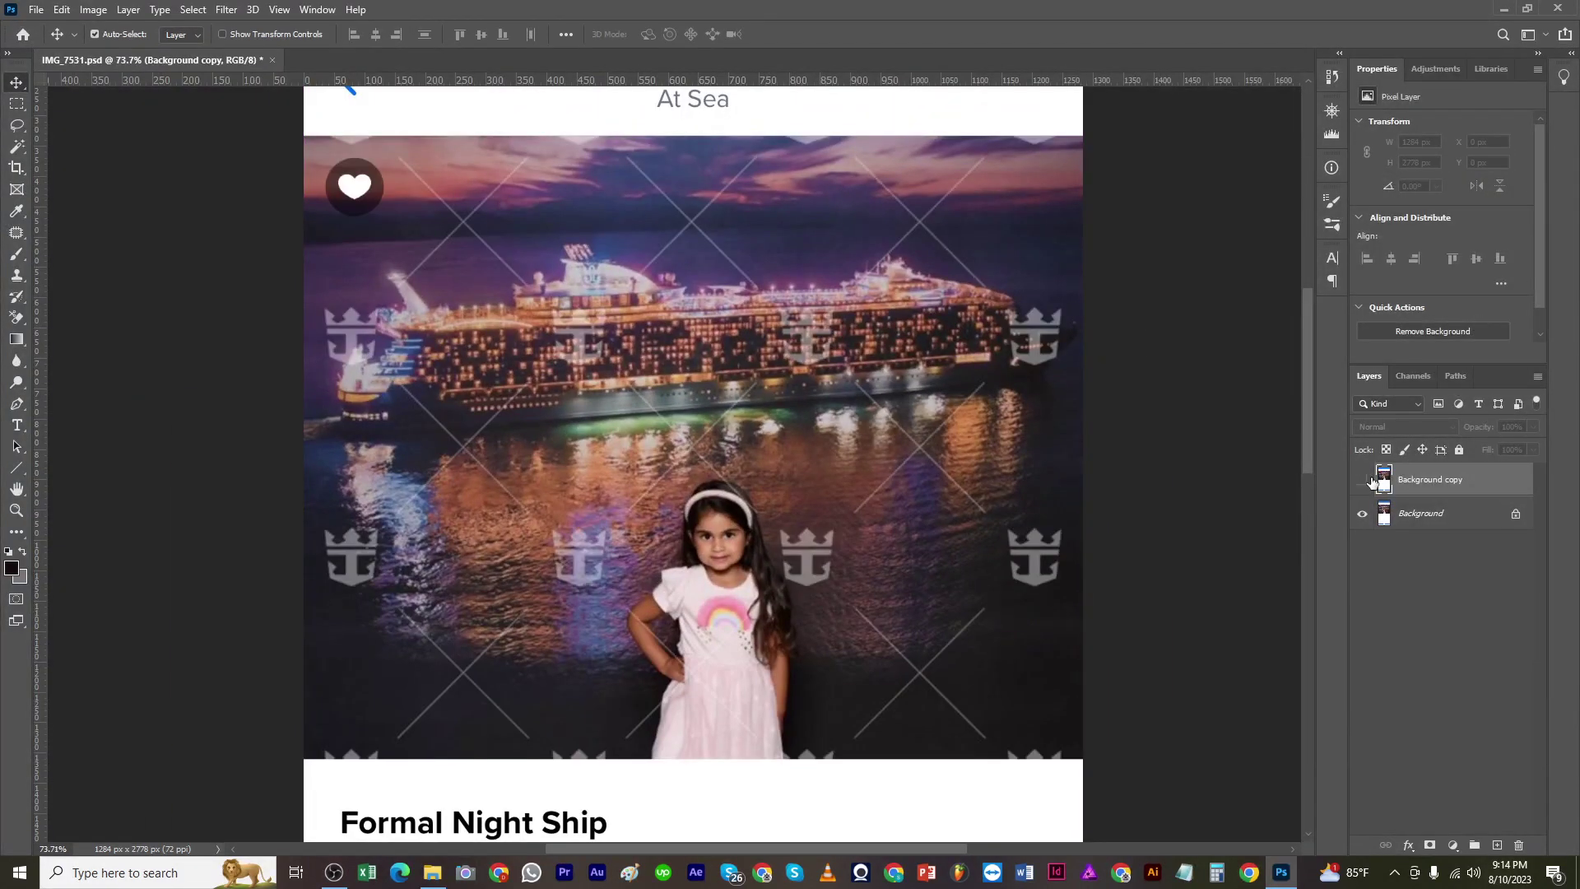
{"action": "left_click", "coordinate": [1366, 480]}
{"action": "left_click", "coordinate": [1366, 480]}
{"action": "left_click", "coordinate": [1365, 480]}
{"action": "left_click", "coordinate": [1366, 480]}
{"action": "left_click", "coordinate": [1366, 480]}
{"action": "left_click", "coordinate": [1366, 480]}
{"action": "left_click", "coordinate": [1366, 480]}
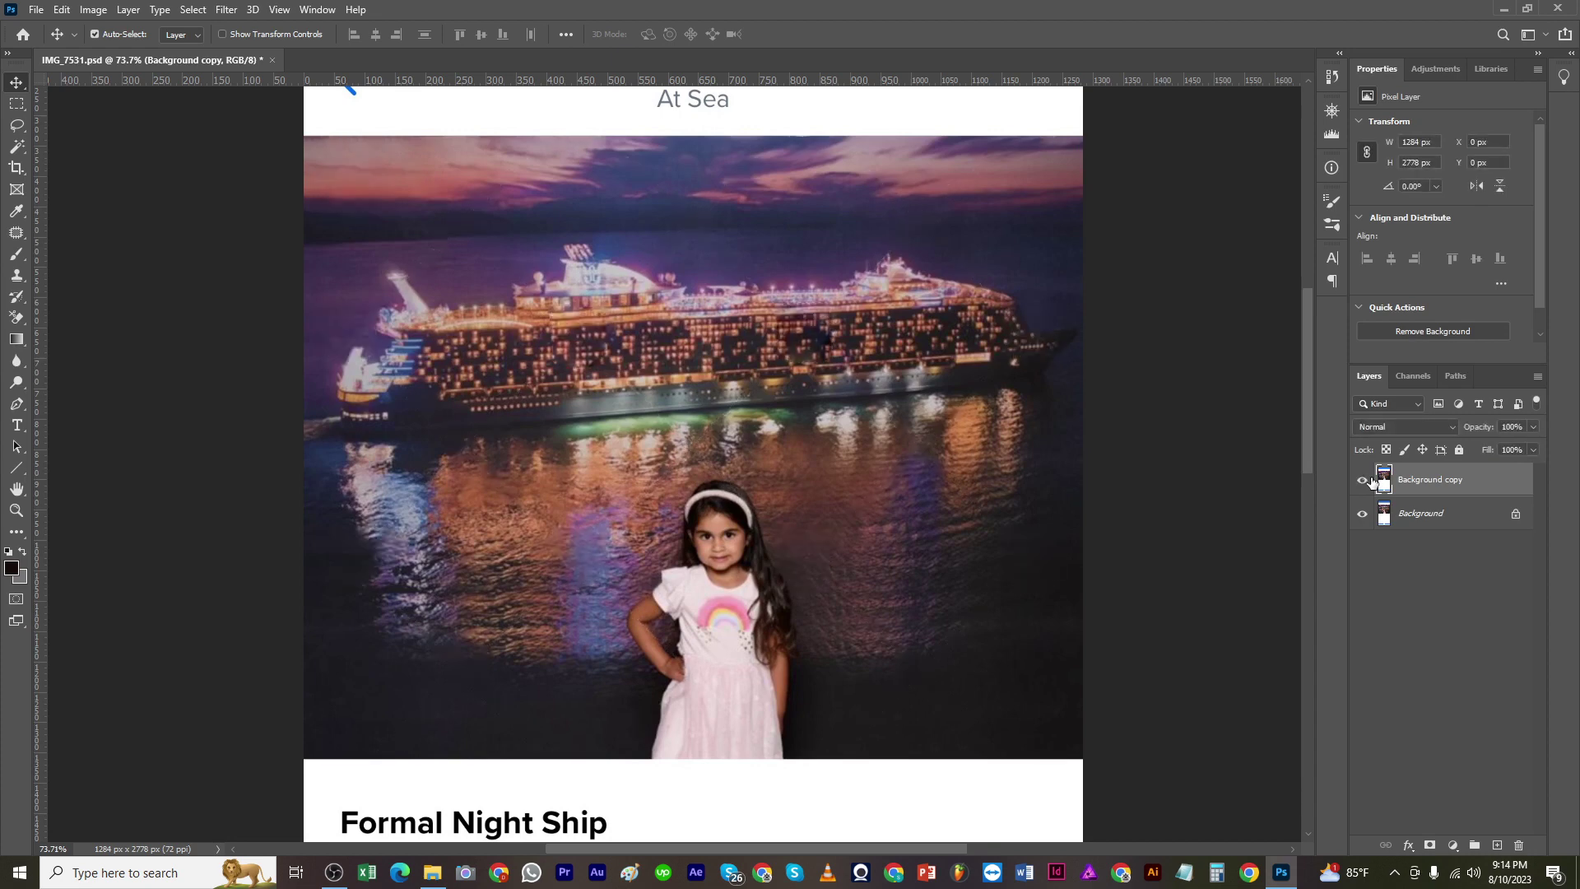
{"action": "left_click", "coordinate": [1366, 479]}
{"action": "left_click", "coordinate": [1366, 480]}
{"action": "key", "text": "s"}
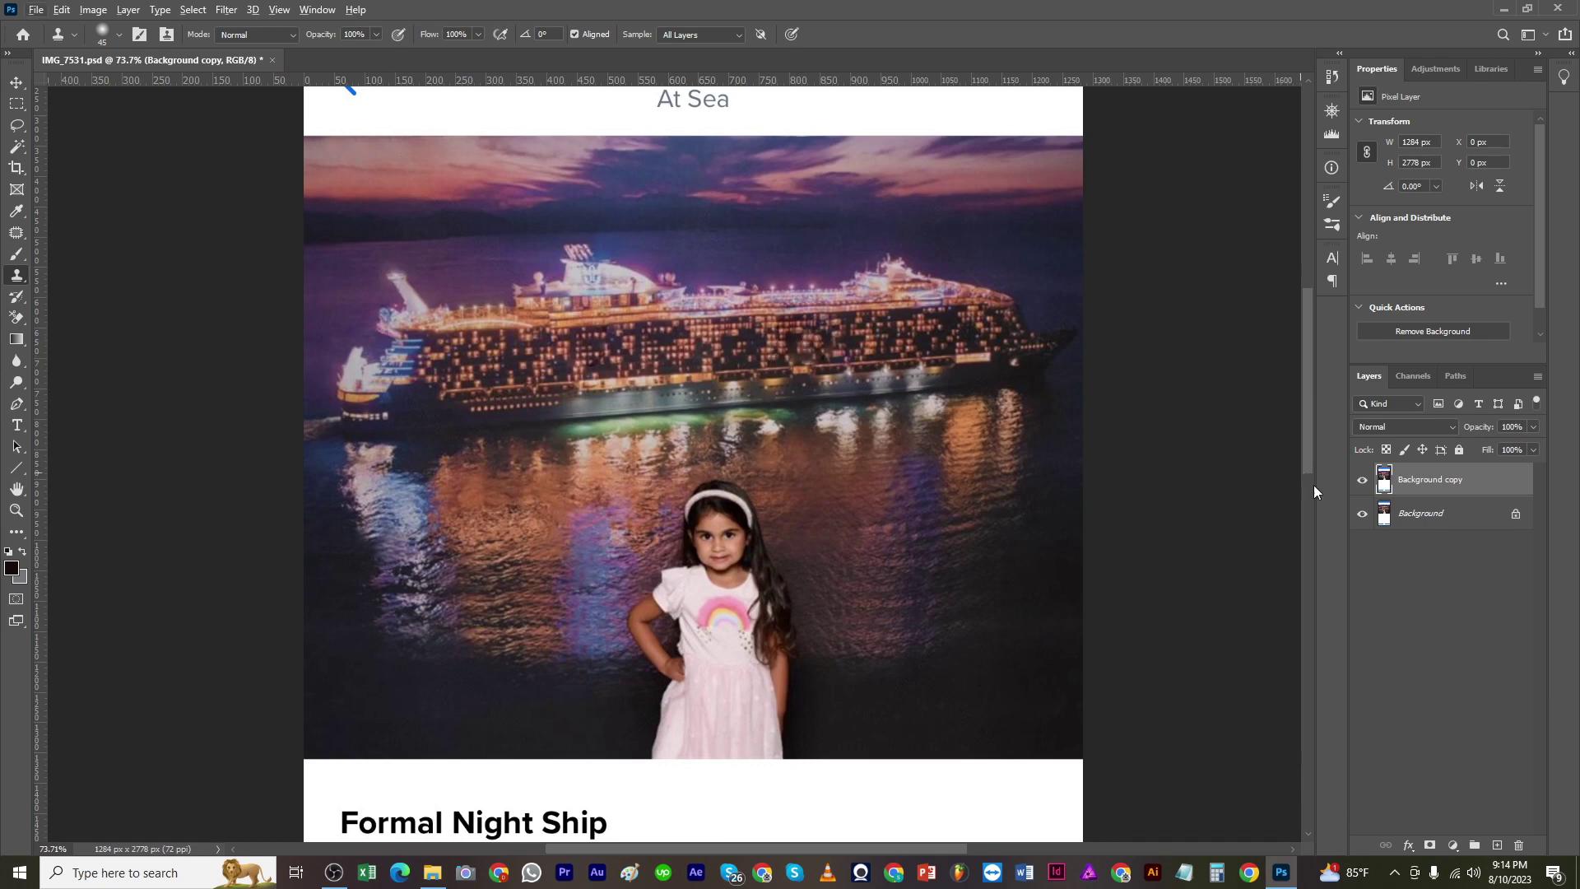
{"action": "left_click", "coordinate": [1361, 481]}
{"action": "left_click", "coordinate": [1361, 481]}
{"action": "left_click", "coordinate": [1361, 480]}
{"action": "left_click", "coordinate": [1361, 481]}
{"action": "key", "text": "ctrl+comma"}
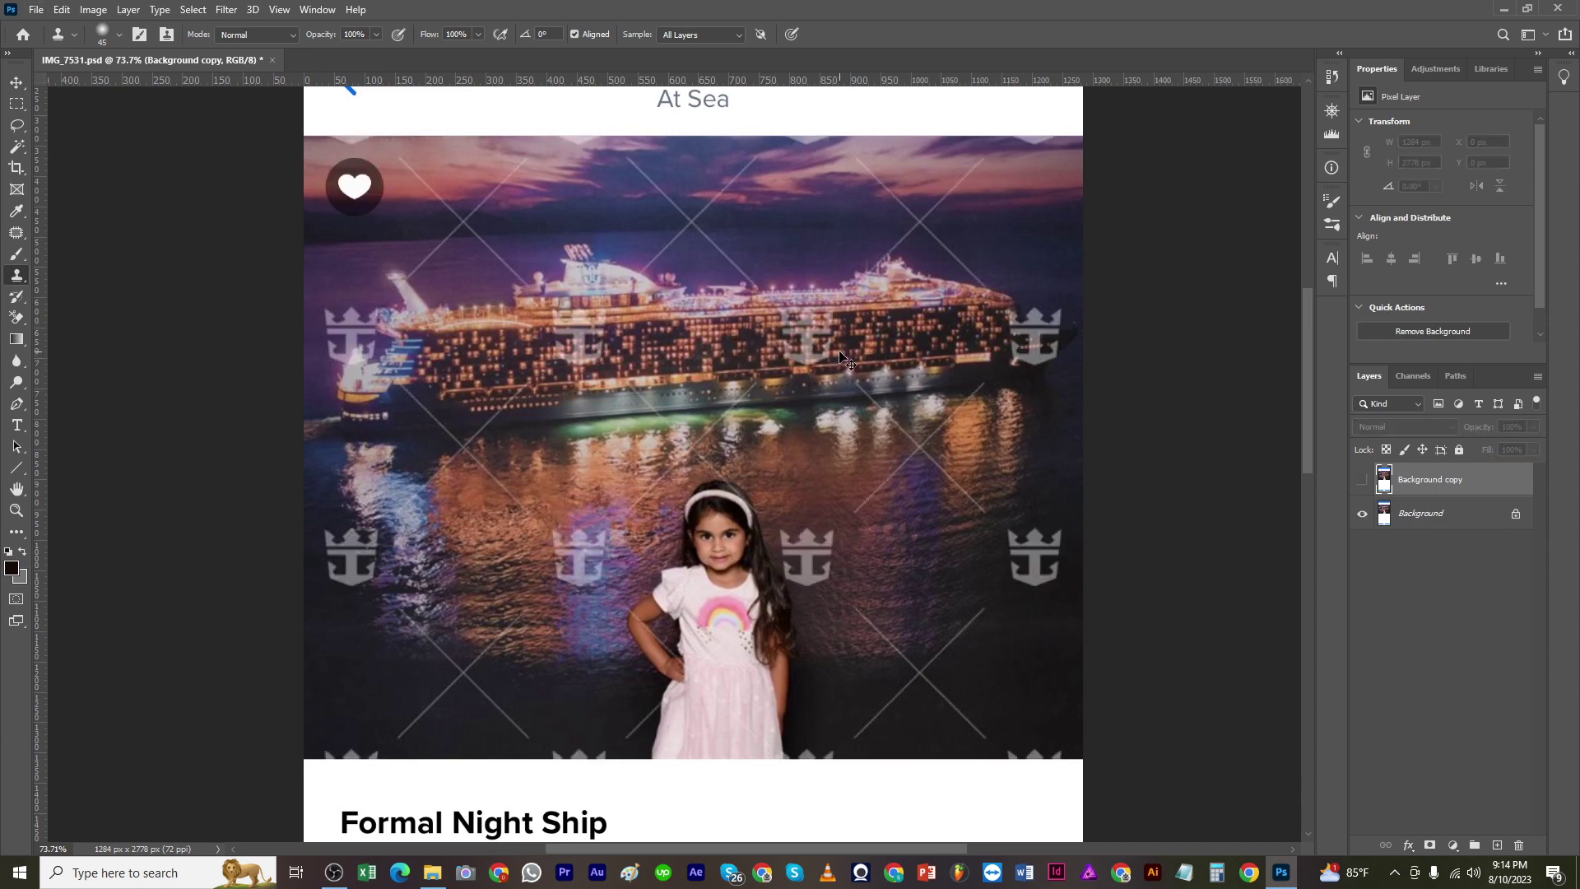
{"action": "left_click", "coordinate": [1362, 479]}
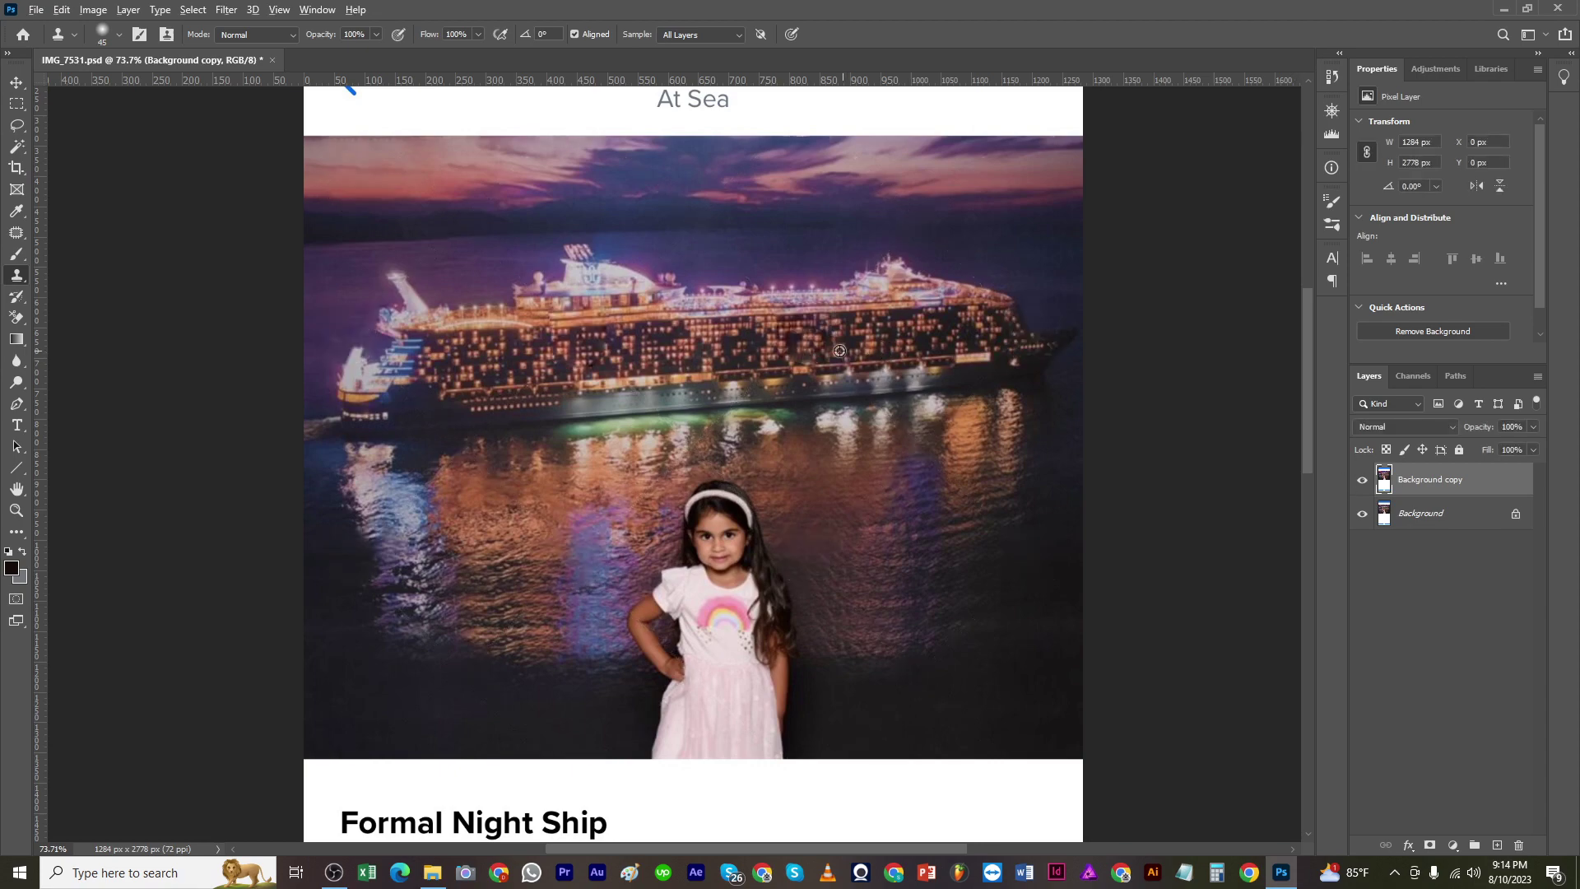